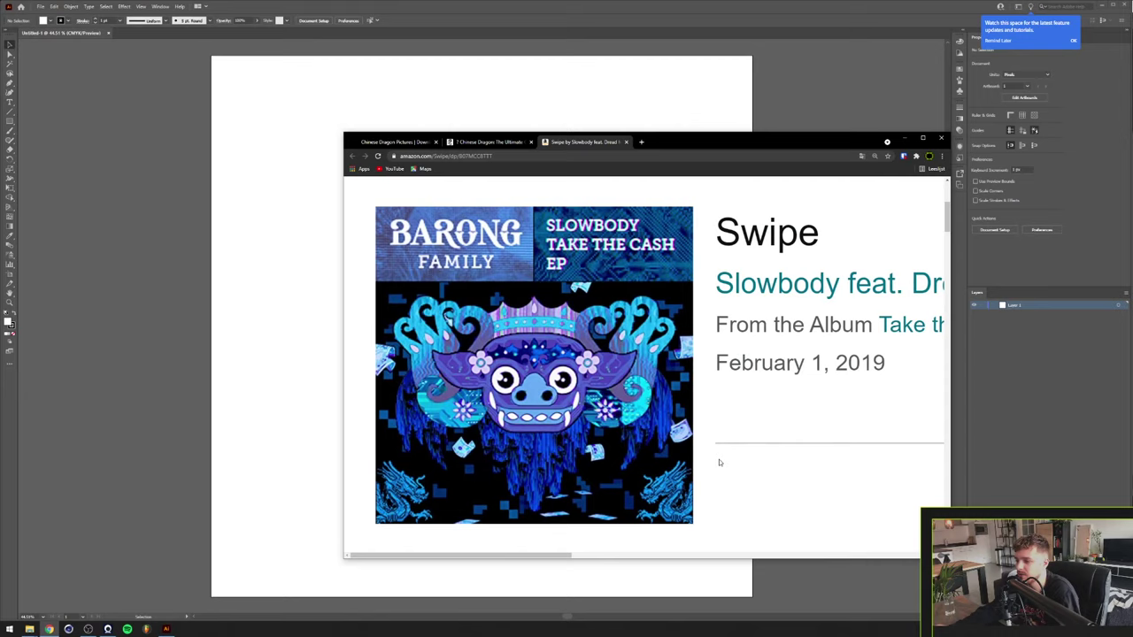
Copy the golden Chinese dragon picture from the dragon-planet.com article and paste it into Illustrator, placed against the artboard's right edge.
{"action": "left_click", "coordinate": [285, 431]}
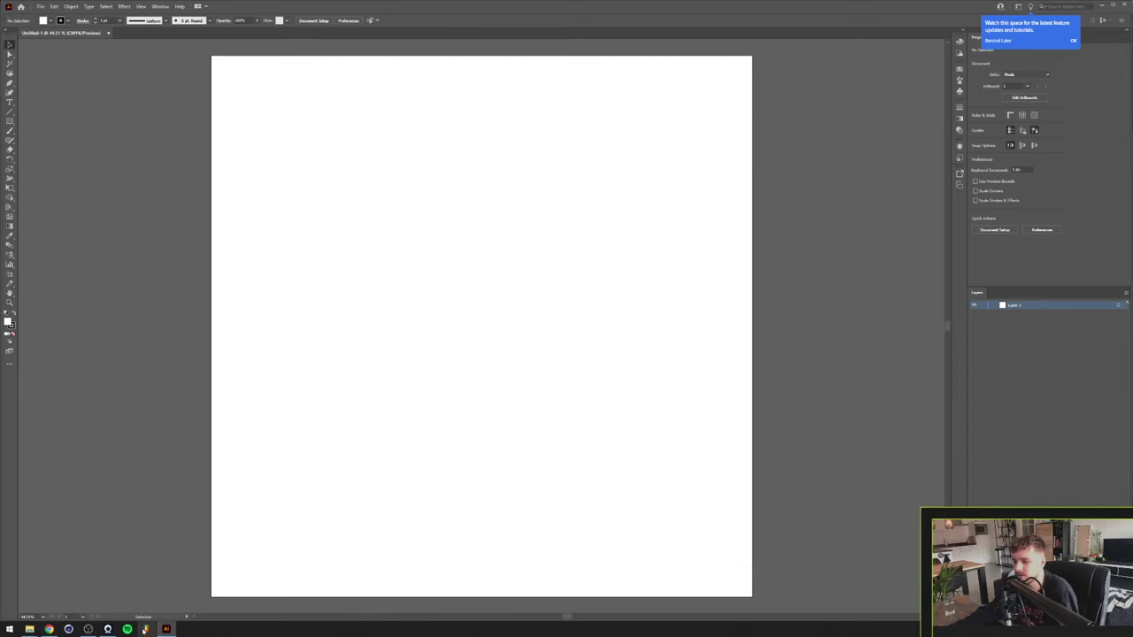
{"action": "left_click", "coordinate": [86, 629]}
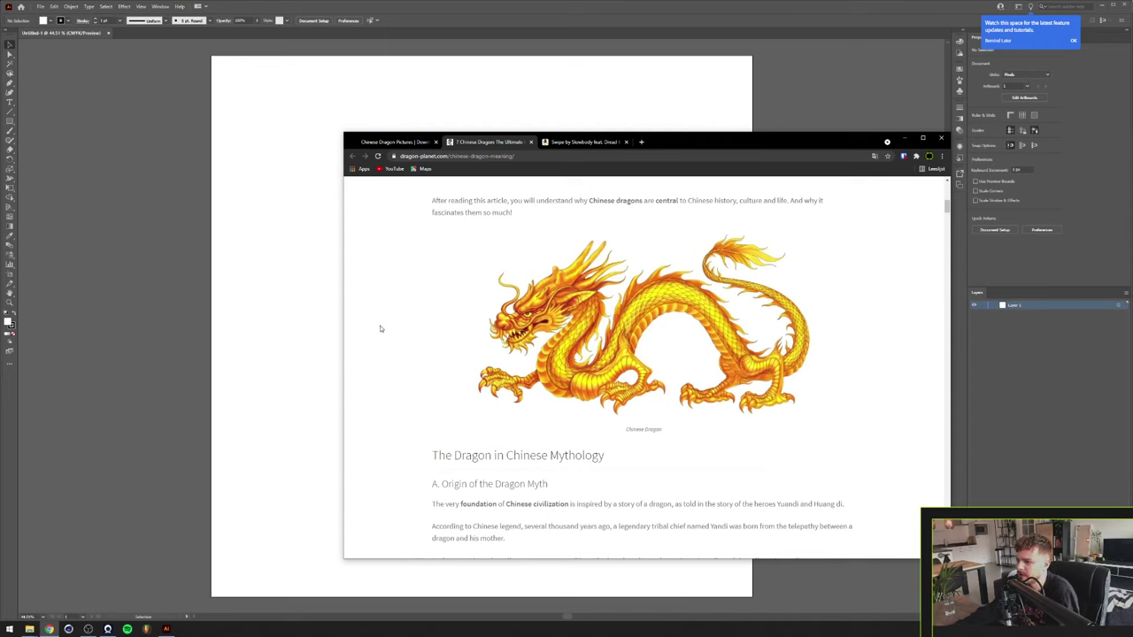
{"action": "scroll", "coordinate": [380, 329], "scroll_direction": "up", "scroll_amount": 1}
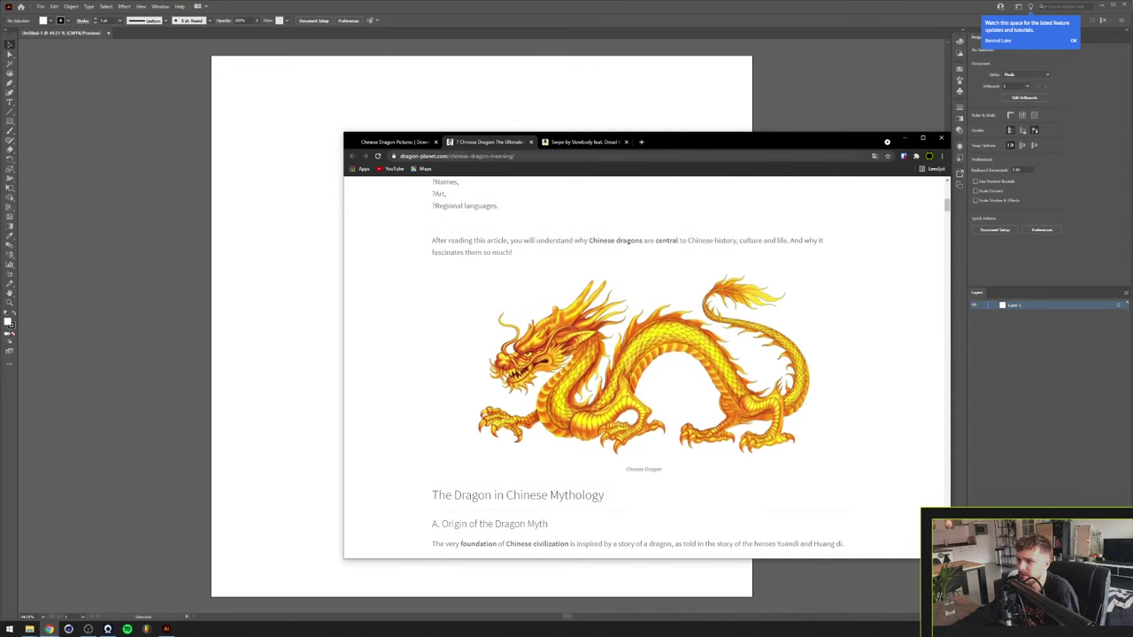
{"action": "scroll", "coordinate": [395, 321], "scroll_direction": "down", "scroll_amount": 1}
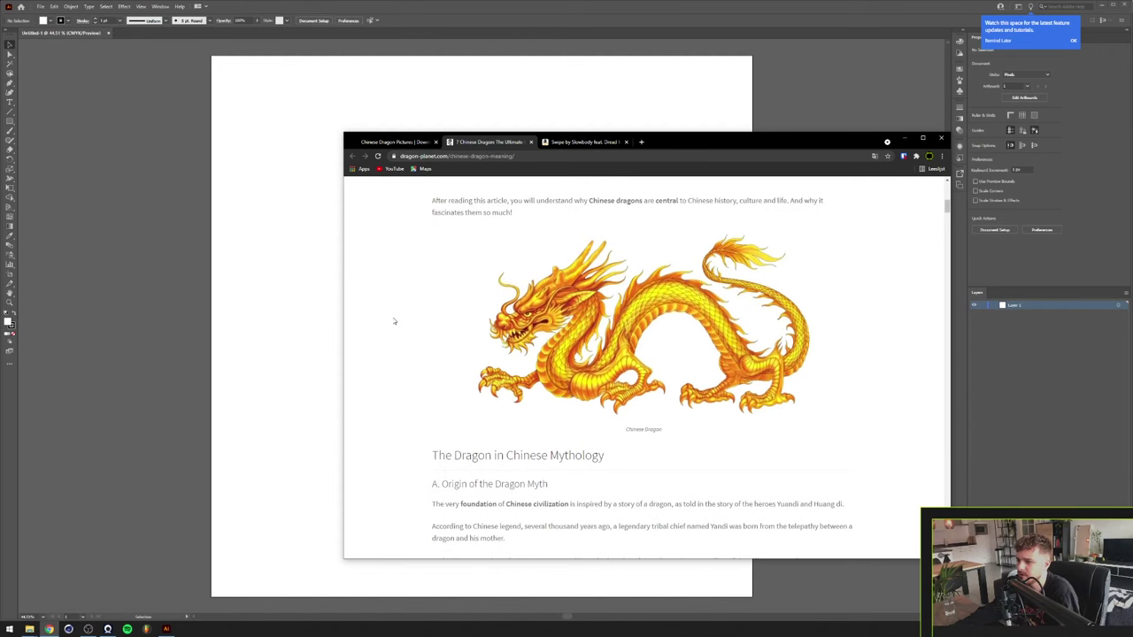
{"action": "scroll", "coordinate": [395, 321], "scroll_direction": "up", "scroll_amount": 10}
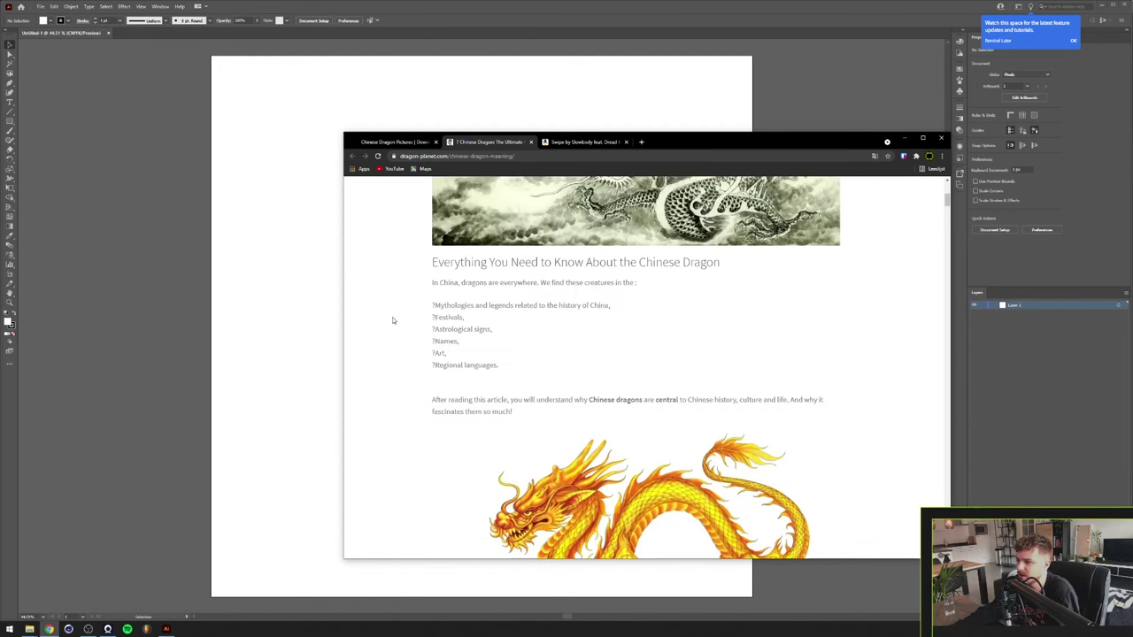
{"action": "scroll", "coordinate": [393, 320], "scroll_direction": "down", "scroll_amount": 9}
{"action": "scroll", "coordinate": [393, 319], "scroll_direction": "down", "scroll_amount": 2}
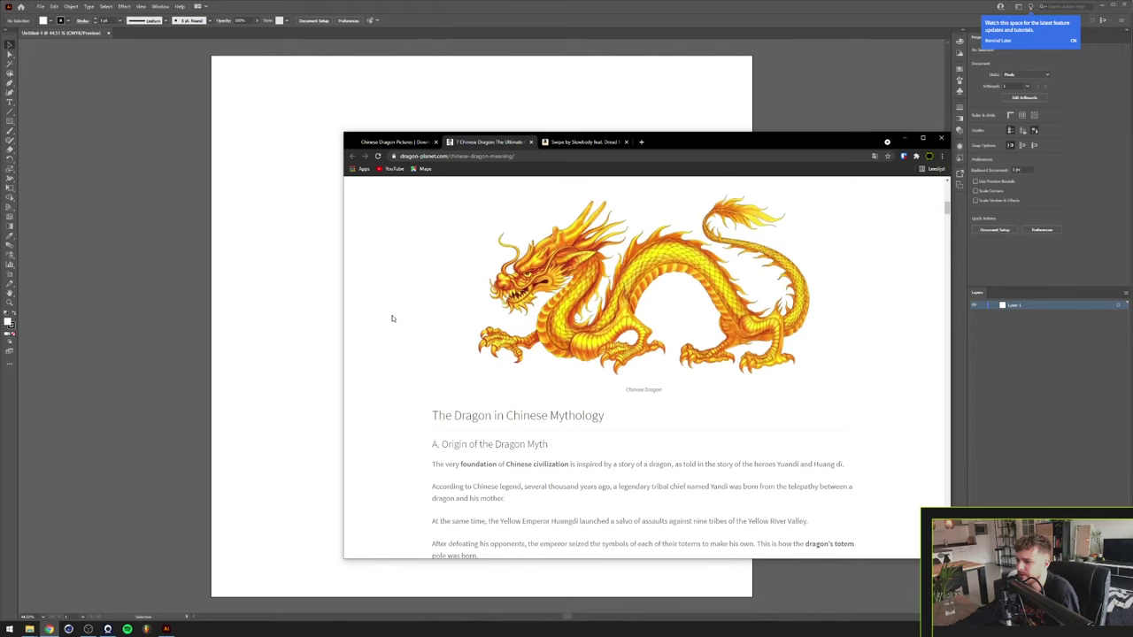
{"action": "scroll", "coordinate": [392, 317], "scroll_direction": "up", "scroll_amount": 2}
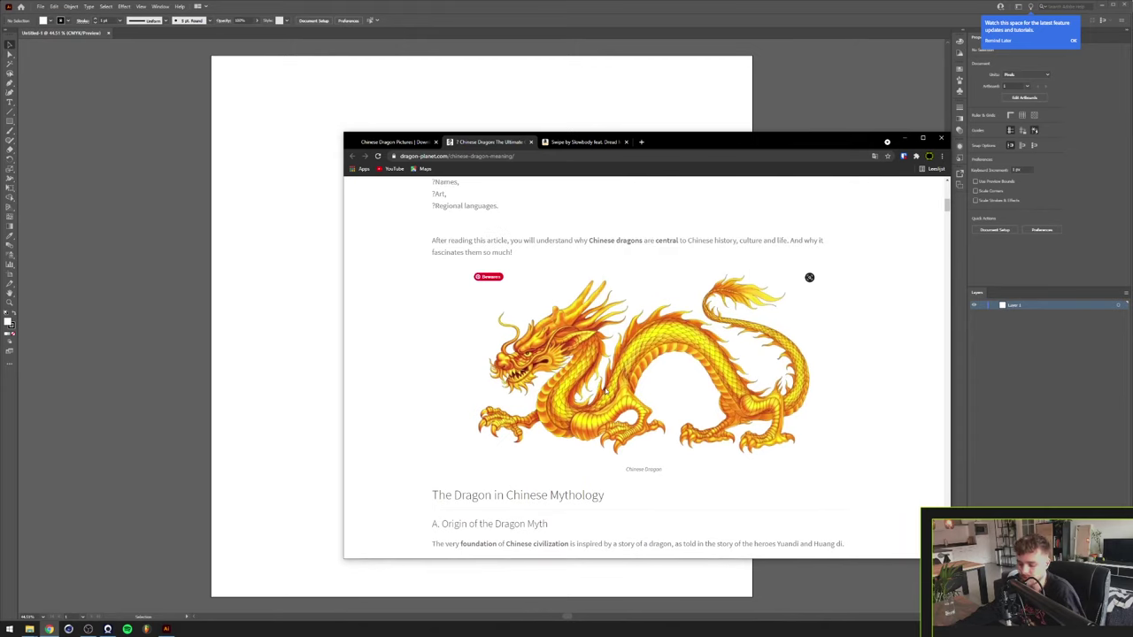
{"action": "left_click", "coordinate": [334, 329]}
{"action": "key", "text": "ctrl+v"}
{"action": "left_click_drag", "start_coordinate": [481, 310], "coordinate": [632, 311]}
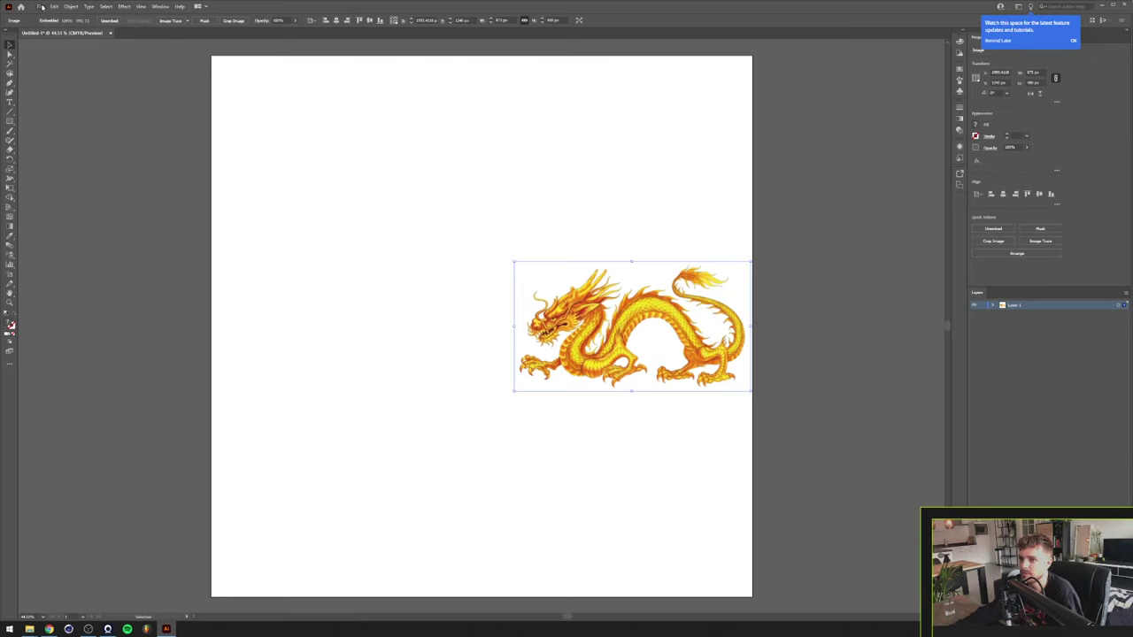
Set the grid to a gridline every 100 px with 10 subdivisions and show the grid.
{"action": "left_click", "coordinate": [54, 7]}
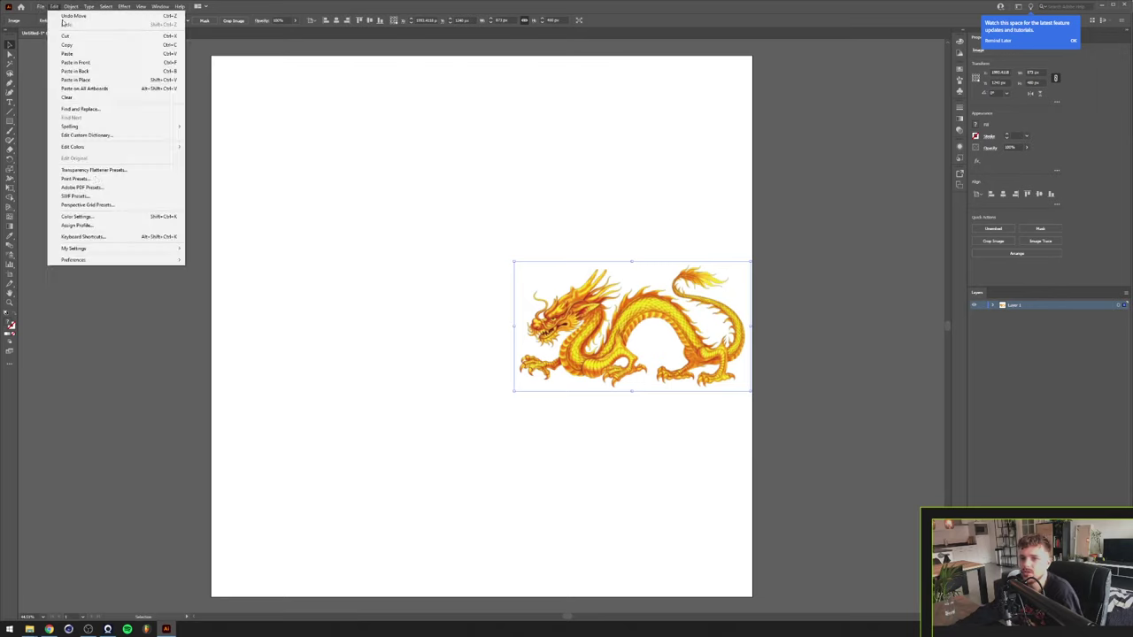
{"action": "mouse_move", "coordinate": [100, 261]}
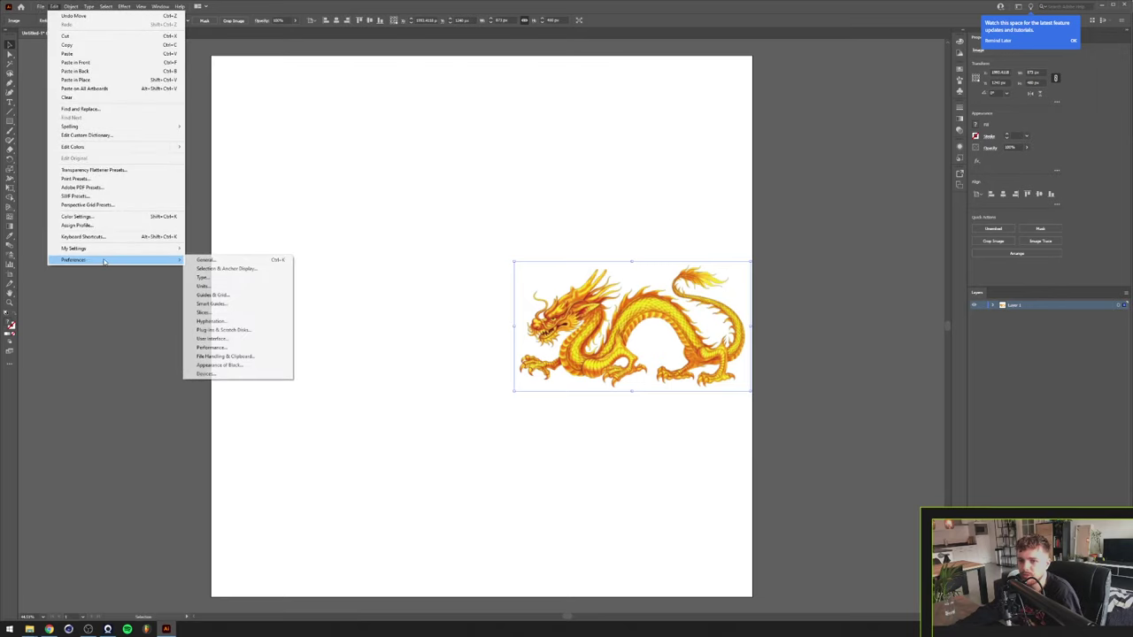
{"action": "left_click", "coordinate": [239, 296]}
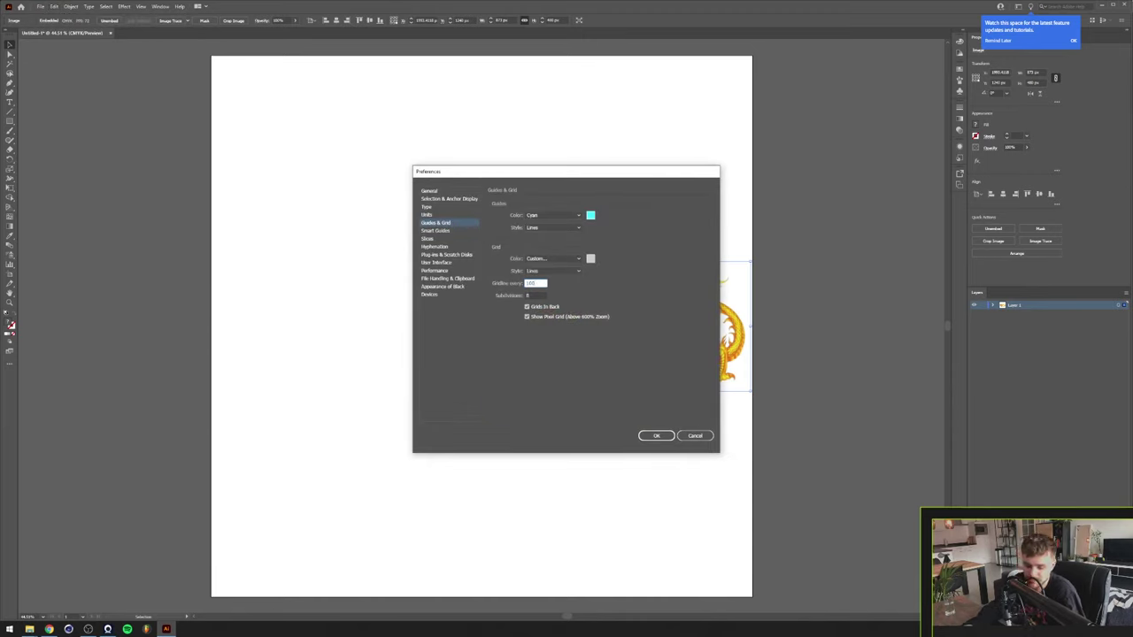
{"action": "key", "text": "Tab"}
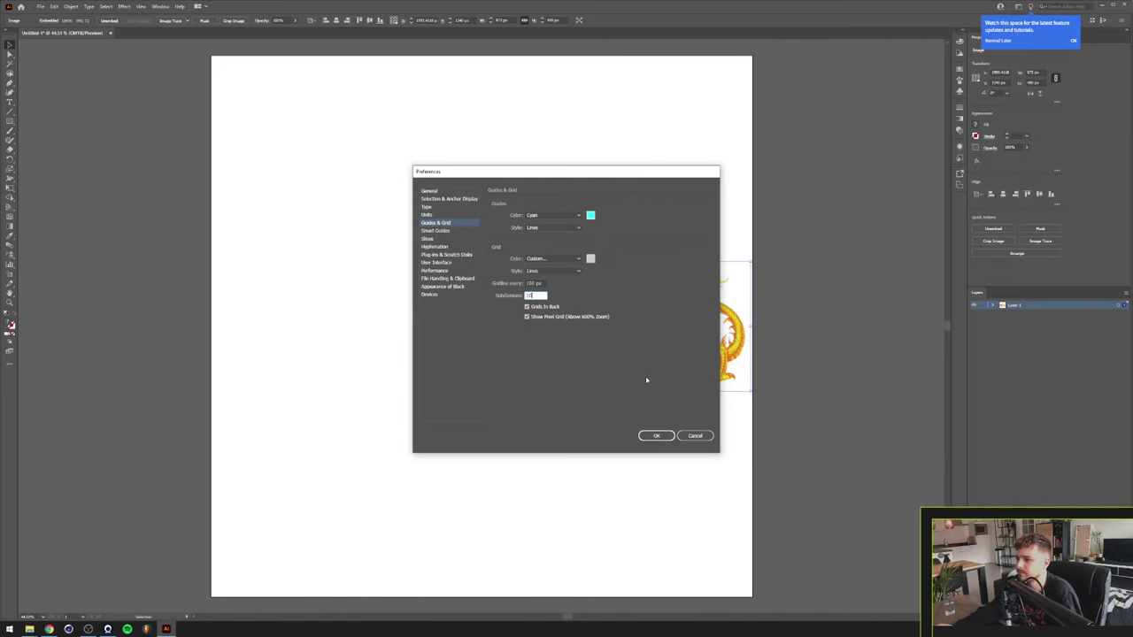
{"action": "left_click", "coordinate": [656, 436]}
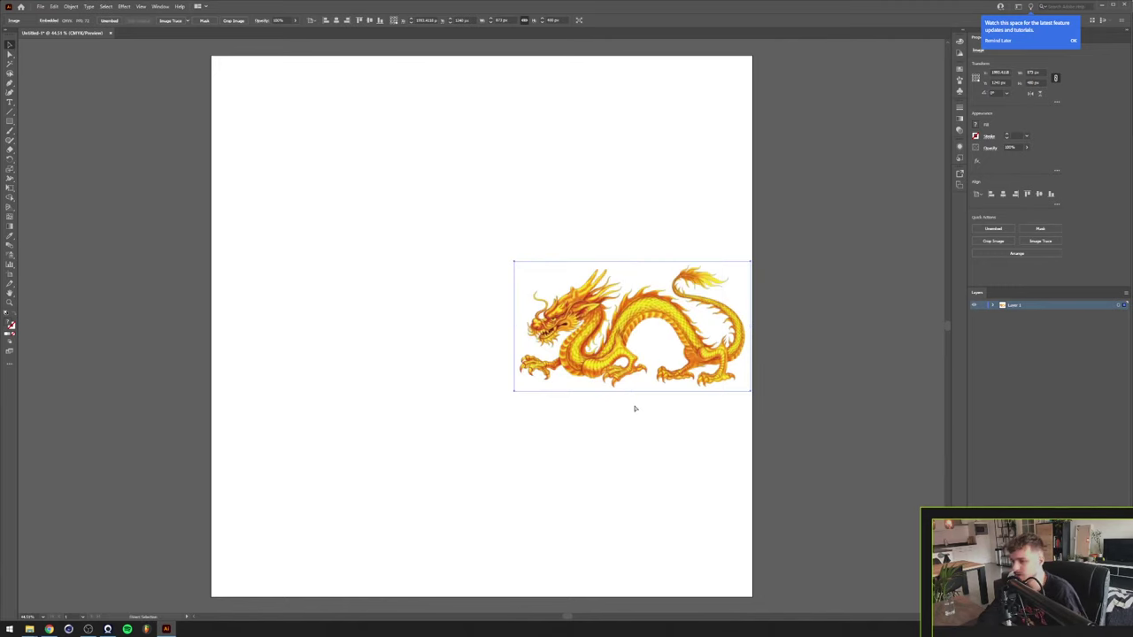
{"action": "key", "text": "ctrl+apostrophe"}
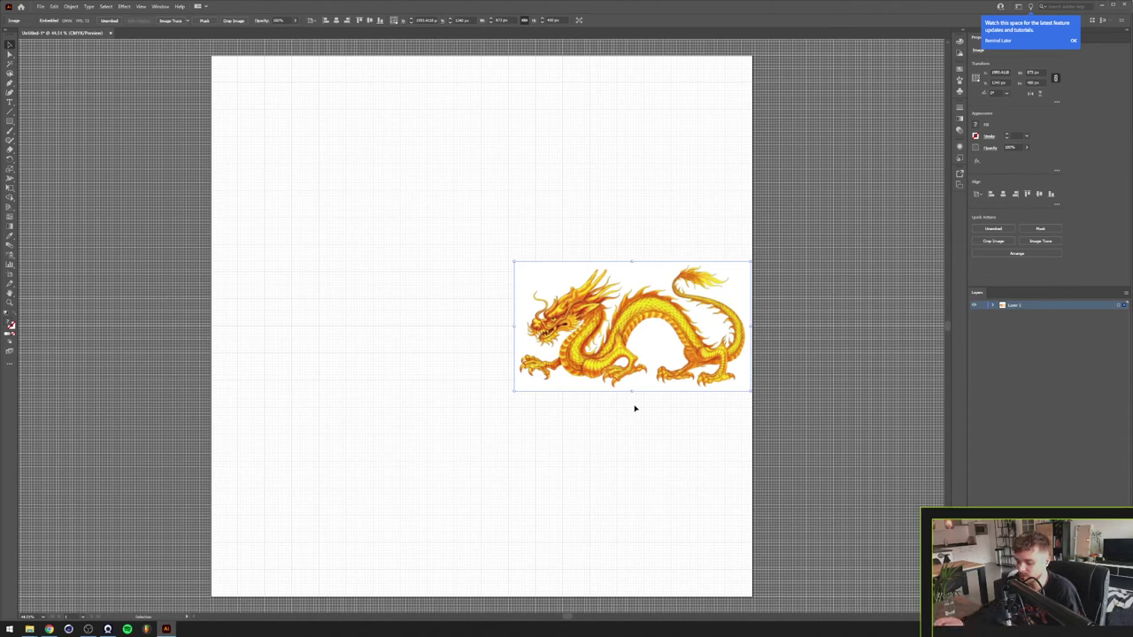
Scale the dragon image down to about 580 px wide and place it just right of the artboard's centre.
{"action": "mouse_move", "coordinate": [626, 335]}
{"action": "left_mouse_down"}
{"action": "mouse_move", "coordinate": [611, 326]}
{"action": "mouse_move", "coordinate": [627, 332]}
{"action": "left_mouse_up"}
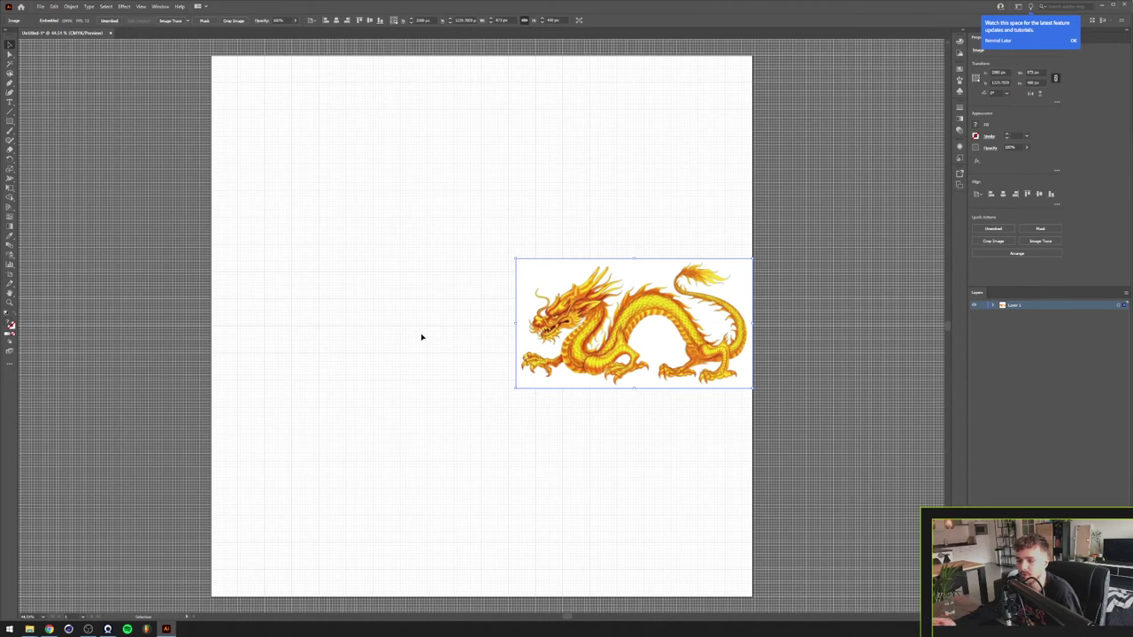
{"action": "left_click_drag", "start_coordinate": [637, 257], "coordinate": [624, 301]}
{"action": "left_click_drag", "start_coordinate": [616, 330], "coordinate": [574, 307]}
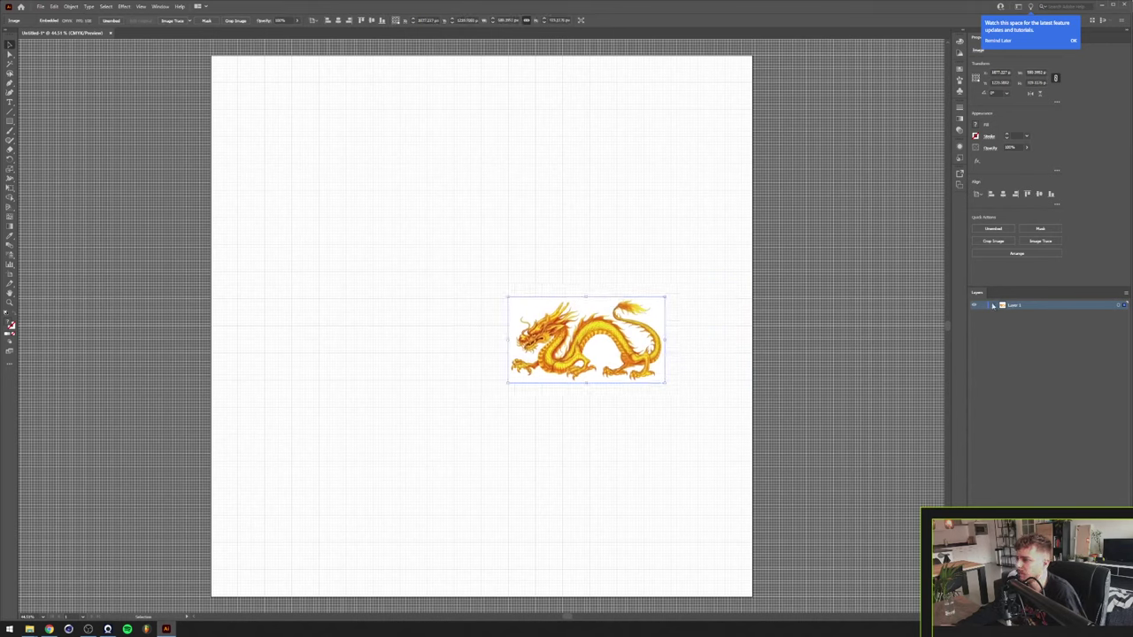
Try lowering the dragon image's opacity to 40%.
{"action": "left_click", "coordinate": [993, 306]}
{"action": "left_click", "coordinate": [1013, 147]}
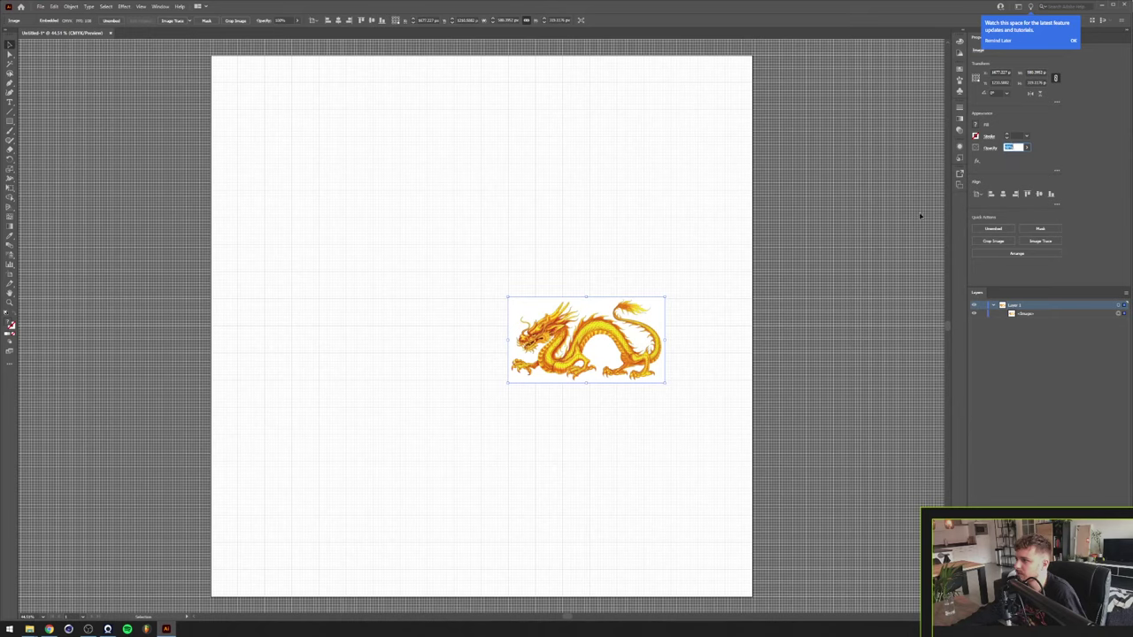
{"action": "type", "text": "40"}
{"action": "key", "text": "Return"}
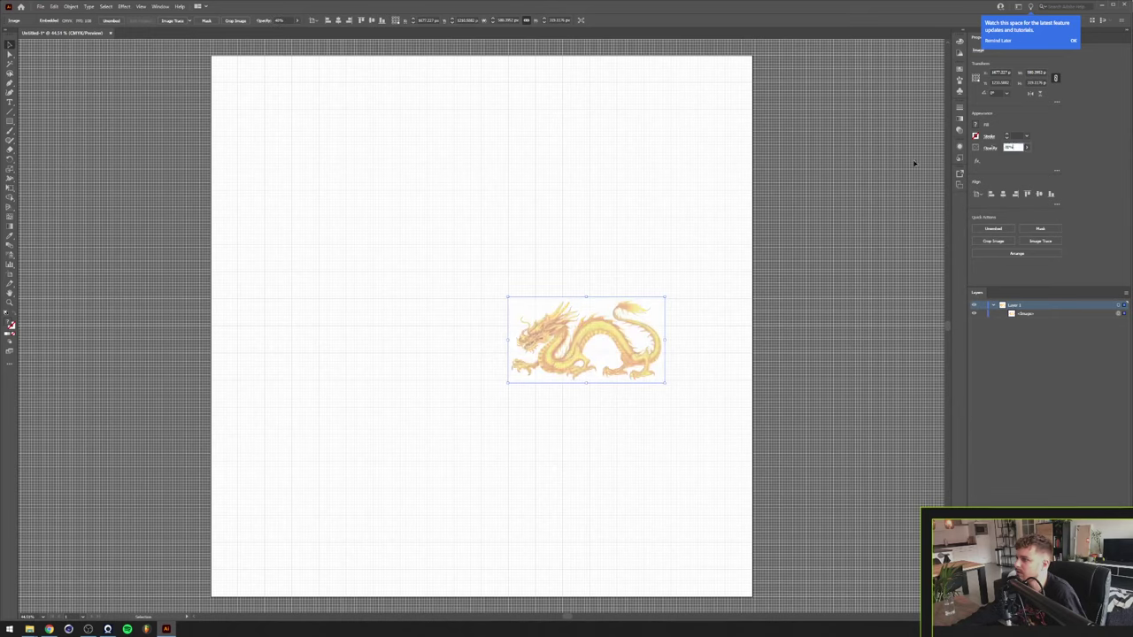
{"action": "left_click", "coordinate": [914, 164]}
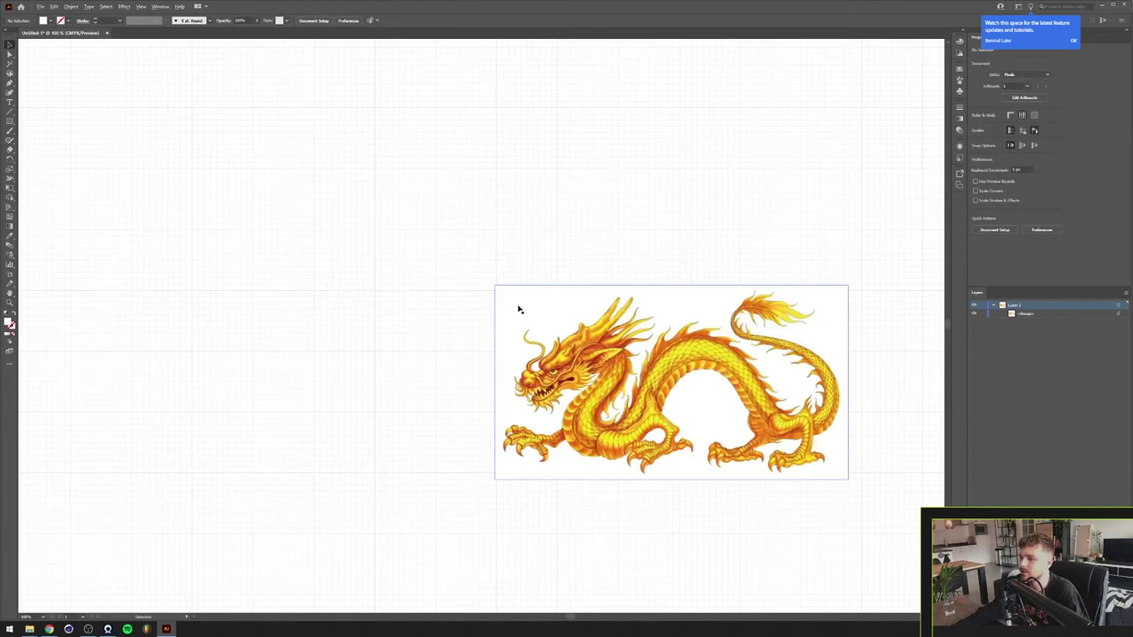
{"action": "scroll", "coordinate": [519, 309], "scroll_direction": "down", "scroll_amount": 1}
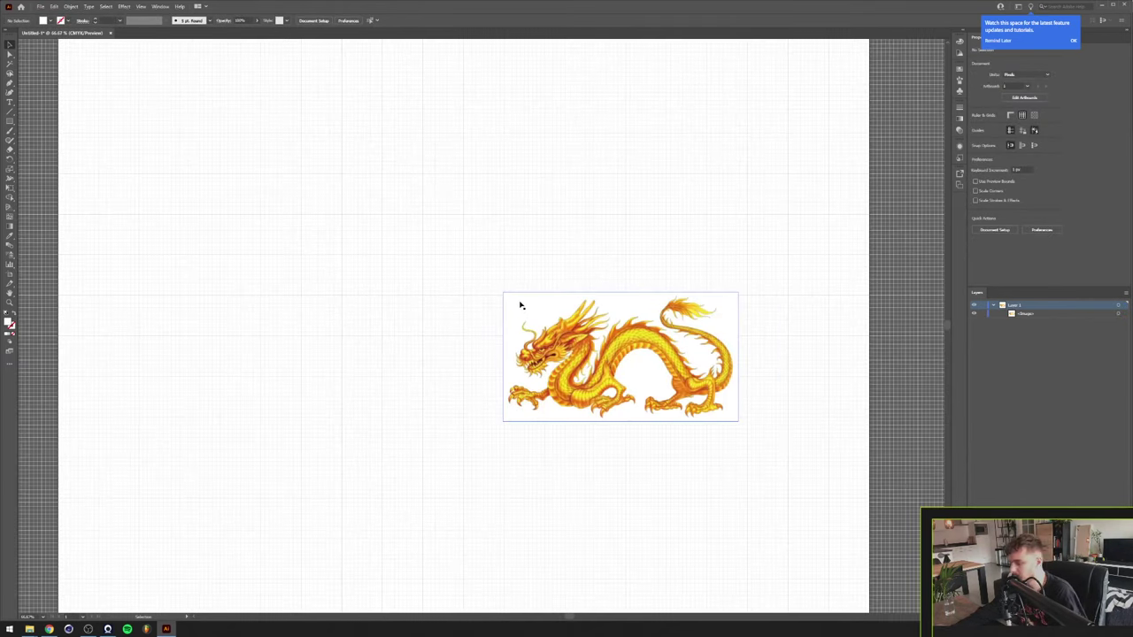
{"action": "key", "text": "m"}
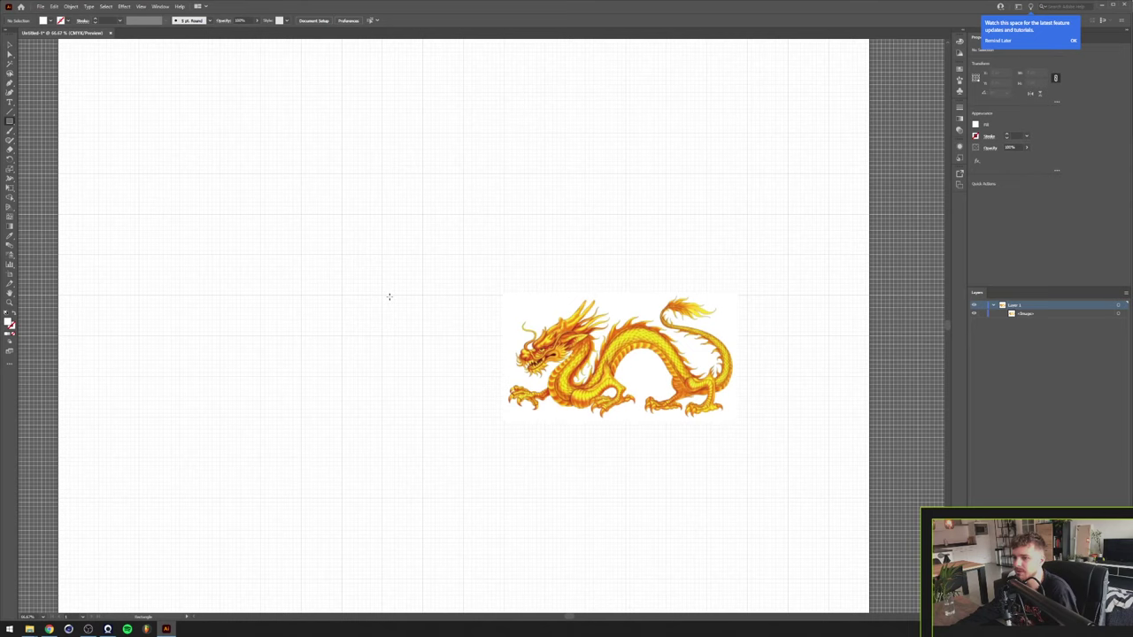
{"action": "left_click_drag", "start_coordinate": [387, 292], "coordinate": [451, 350]}
{"action": "key", "text": "Delete"}
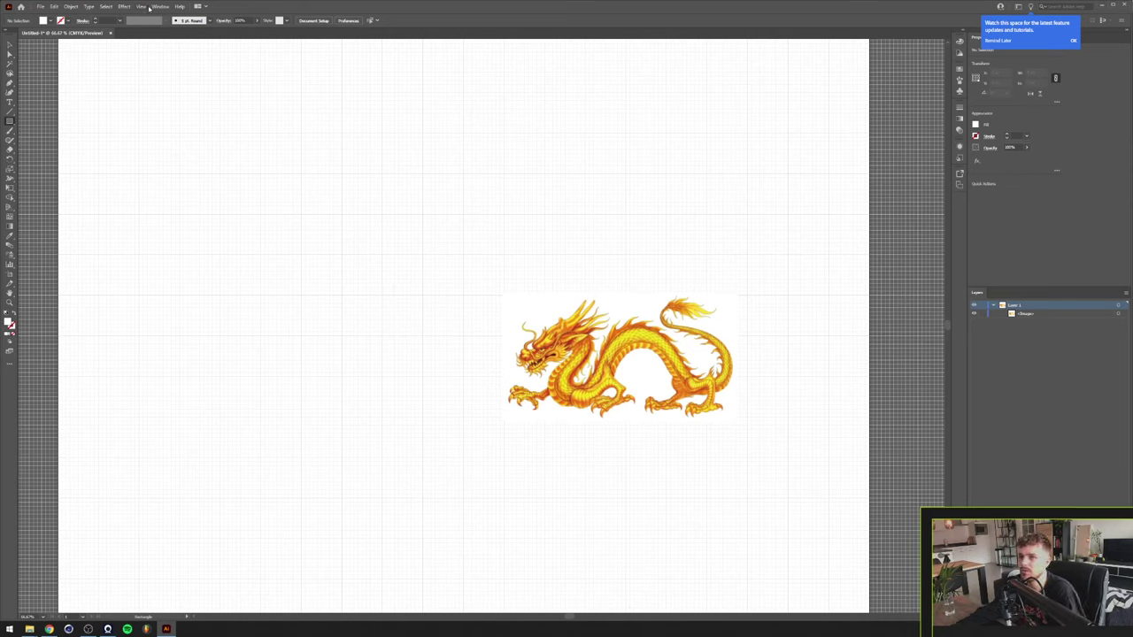
Turn on snapping to the grid and to pixels.
{"action": "left_click", "coordinate": [142, 6]}
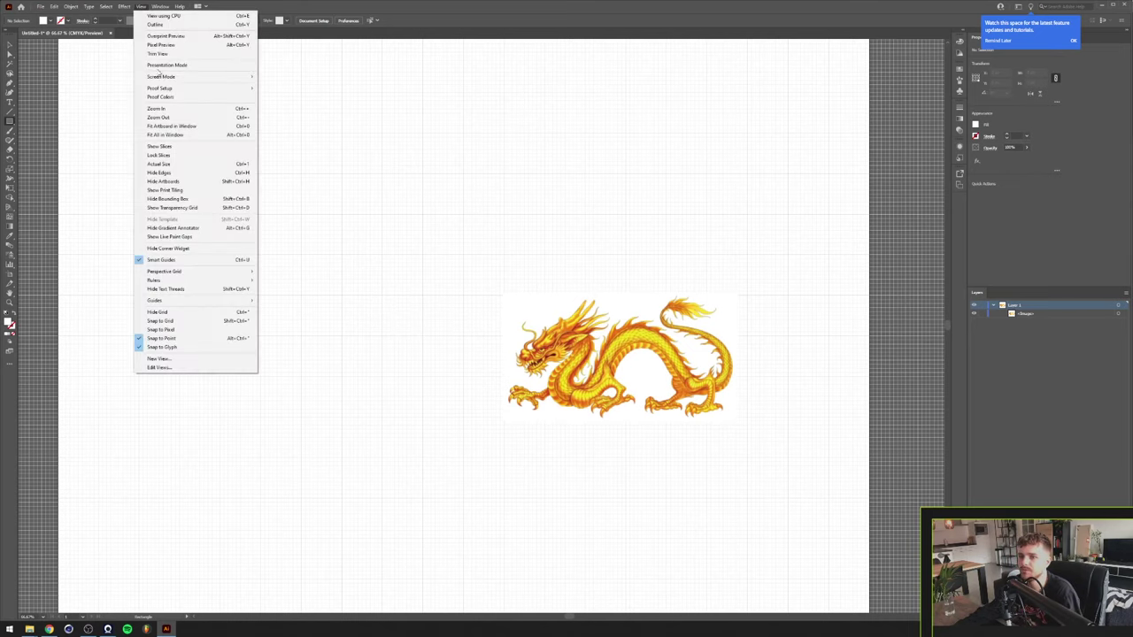
{"action": "left_click", "coordinate": [177, 323]}
{"action": "left_click", "coordinate": [139, 6]}
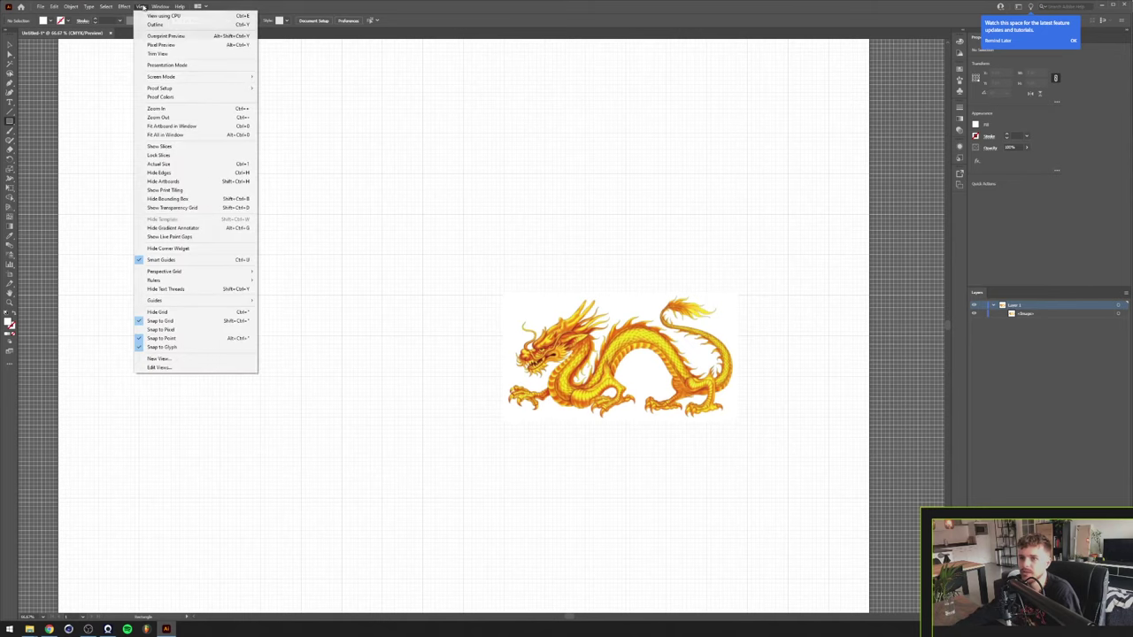
{"action": "left_click", "coordinate": [182, 330]}
Draw a 100 px square above and left of the dragon and duplicate it into an adjoining horizontal row of five.
{"action": "scroll", "coordinate": [409, 385], "scroll_direction": "up", "scroll_amount": 1}
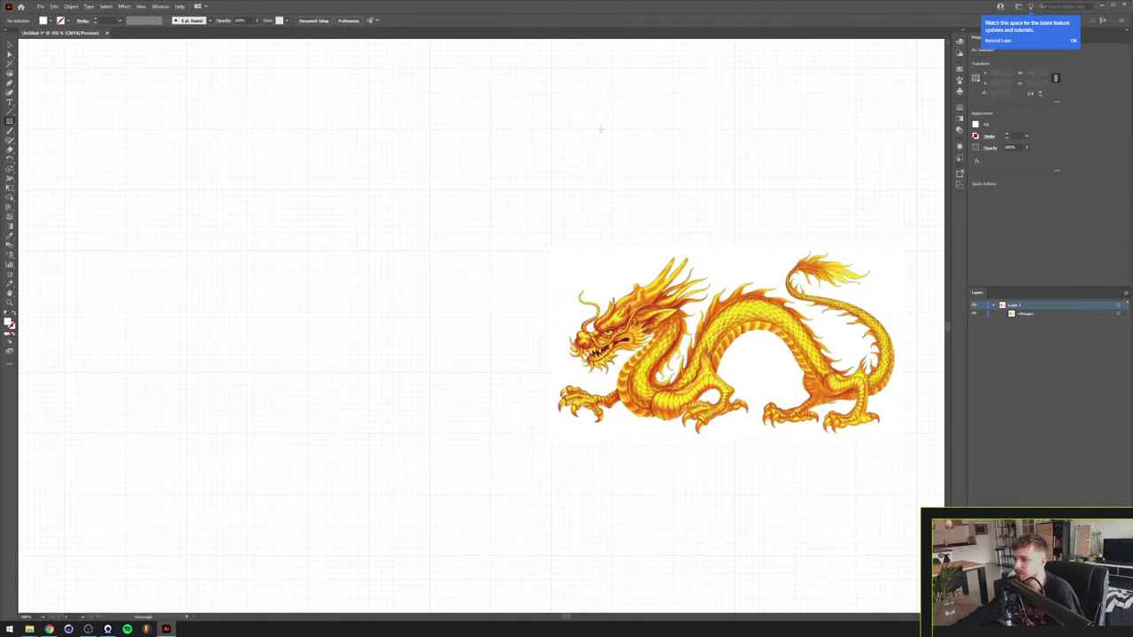
{"action": "left_click_drag", "start_coordinate": [600, 130], "coordinate": [557, 209]}
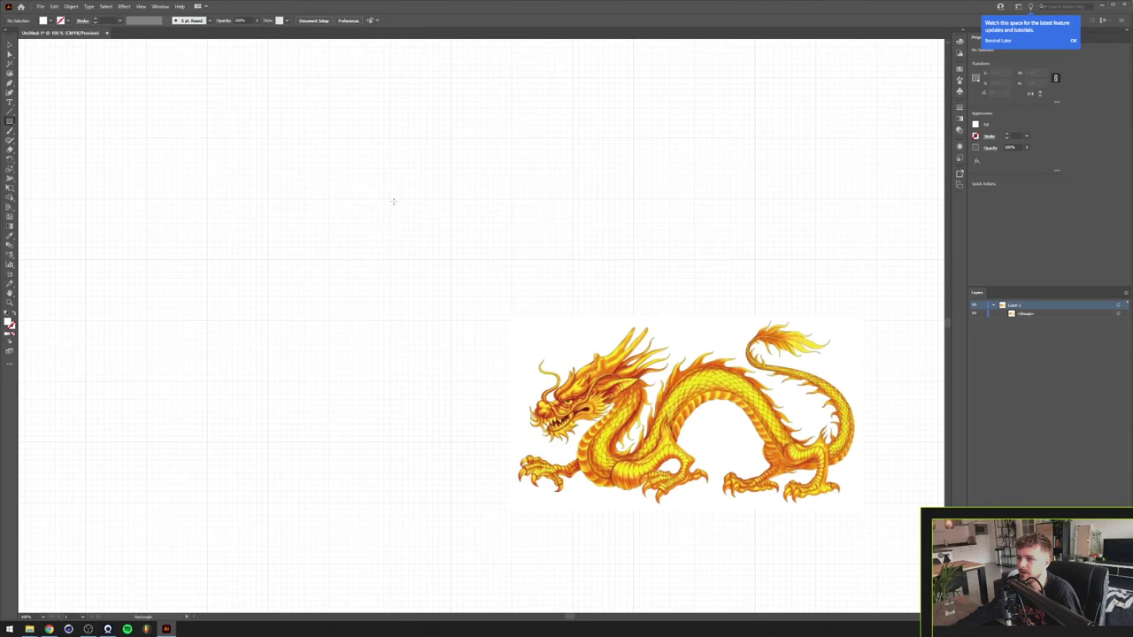
{"action": "mouse_move", "coordinate": [396, 199]}
{"action": "left_mouse_down"}
{"action": "mouse_move", "coordinate": [454, 264]}
{"action": "mouse_move", "coordinate": [498, 236]}
{"action": "left_mouse_up"}
{"action": "key", "text": "v"}
{"action": "key", "text": "ctrl+d"}
{"action": "key", "text": "ctrl+d"}
{"action": "key", "text": "ctrl+d"}
Fill the first square of the row with a dark red sampled from the dragon's head.
{"action": "left_click", "coordinate": [407, 239]}
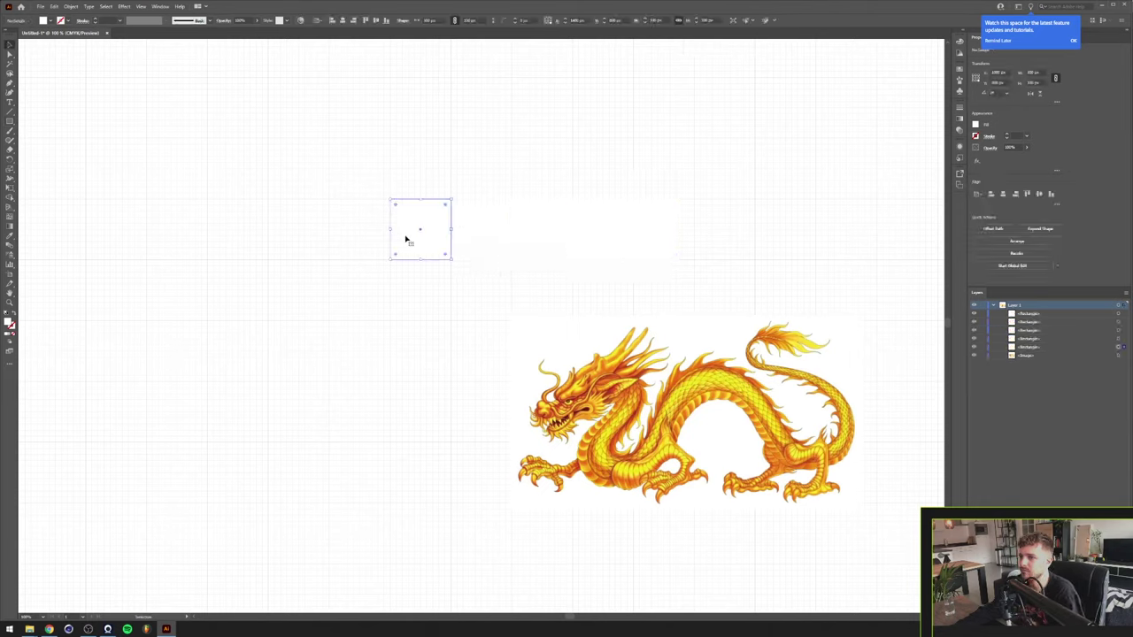
{"action": "left_click", "coordinate": [405, 232], "text": "shift"}
{"action": "left_click", "coordinate": [402, 217], "text": "shift"}
{"action": "key", "text": "i"}
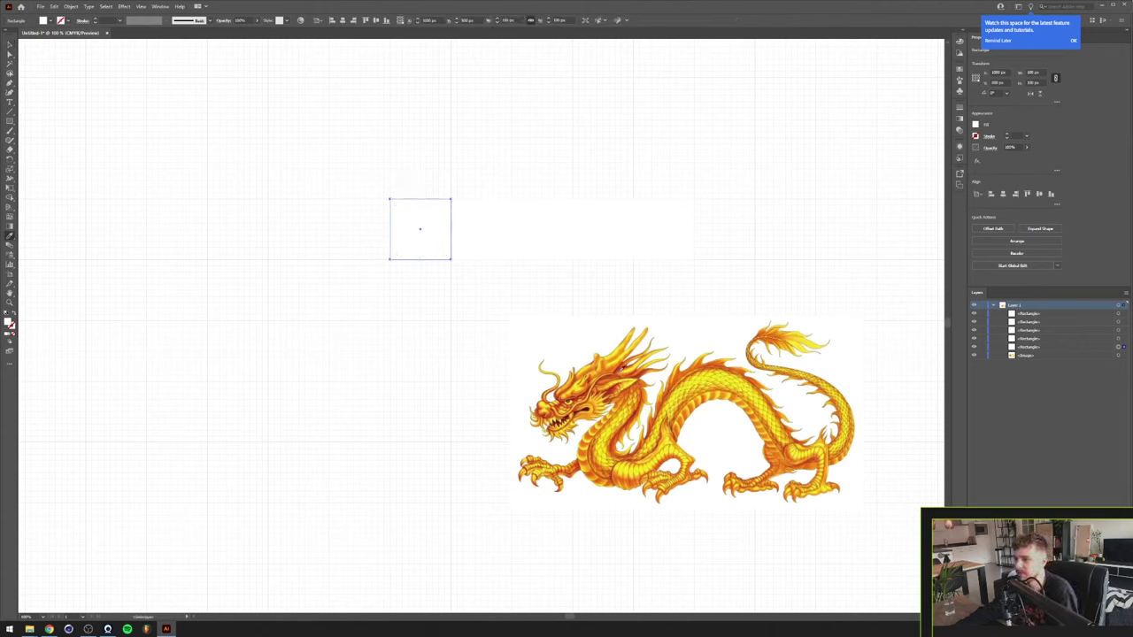
{"action": "left_click", "coordinate": [638, 374]}
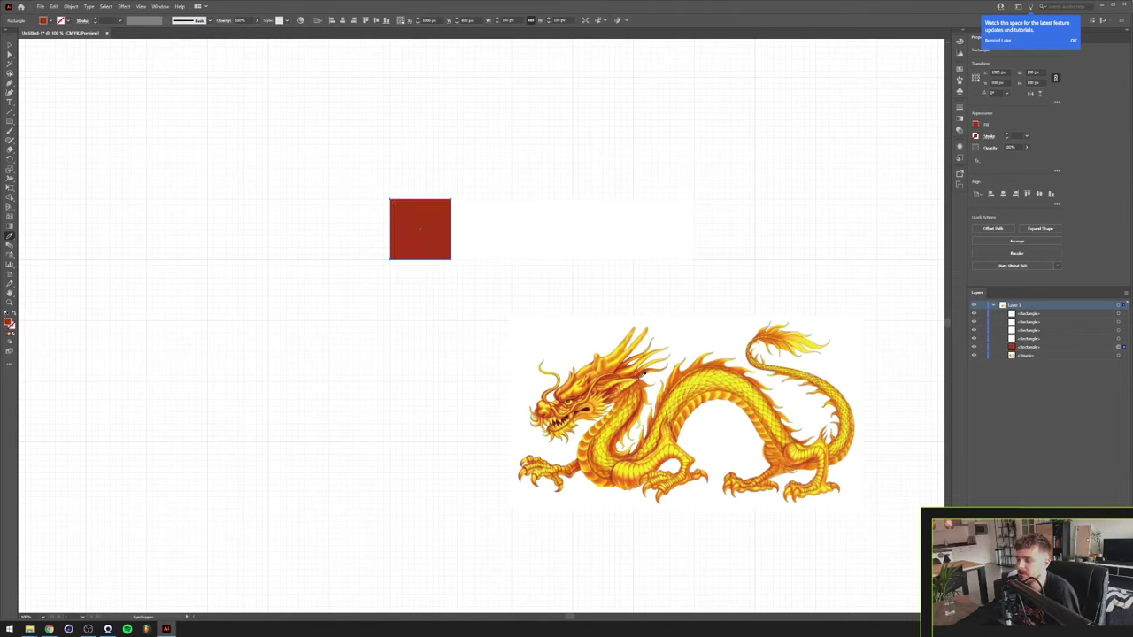
{"action": "key", "text": "v"}
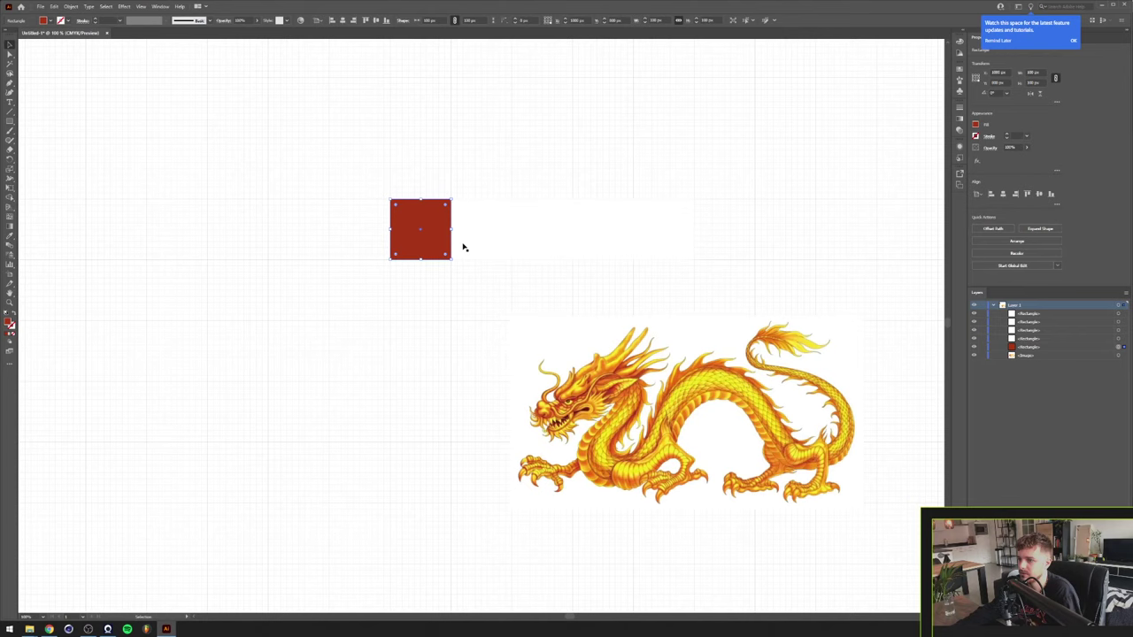
Fill the second square with an orange from the dragon's body and the third with a yellow from its head.
{"action": "left_click", "coordinate": [466, 248]}
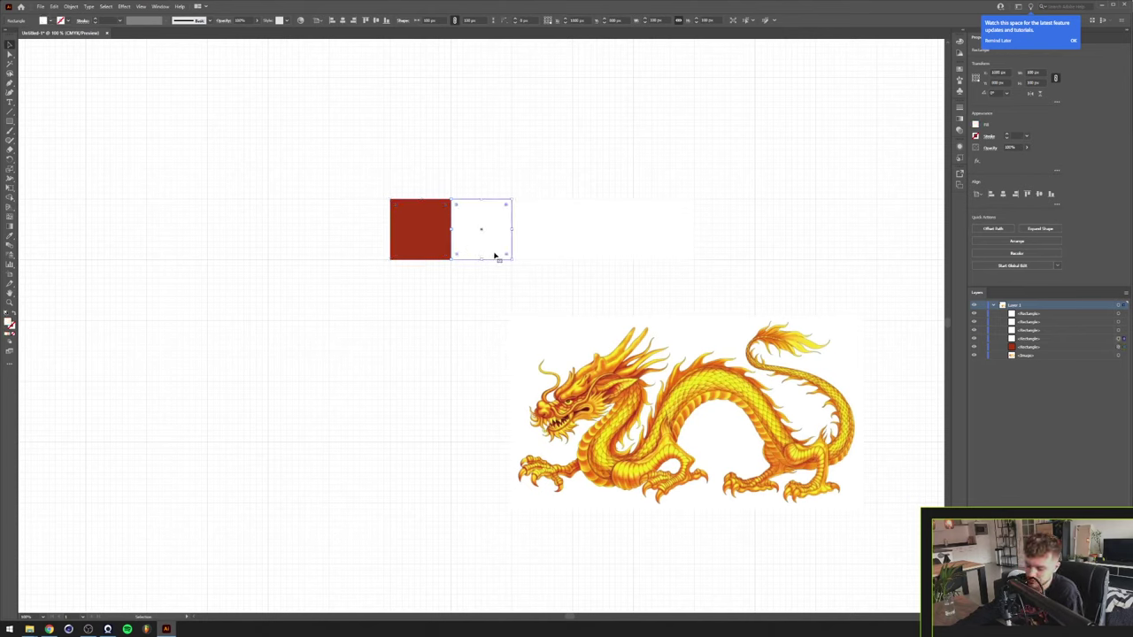
{"action": "key", "text": "i"}
{"action": "left_click", "coordinate": [718, 390]}
{"action": "key", "text": "v"}
{"action": "left_click", "coordinate": [560, 245]}
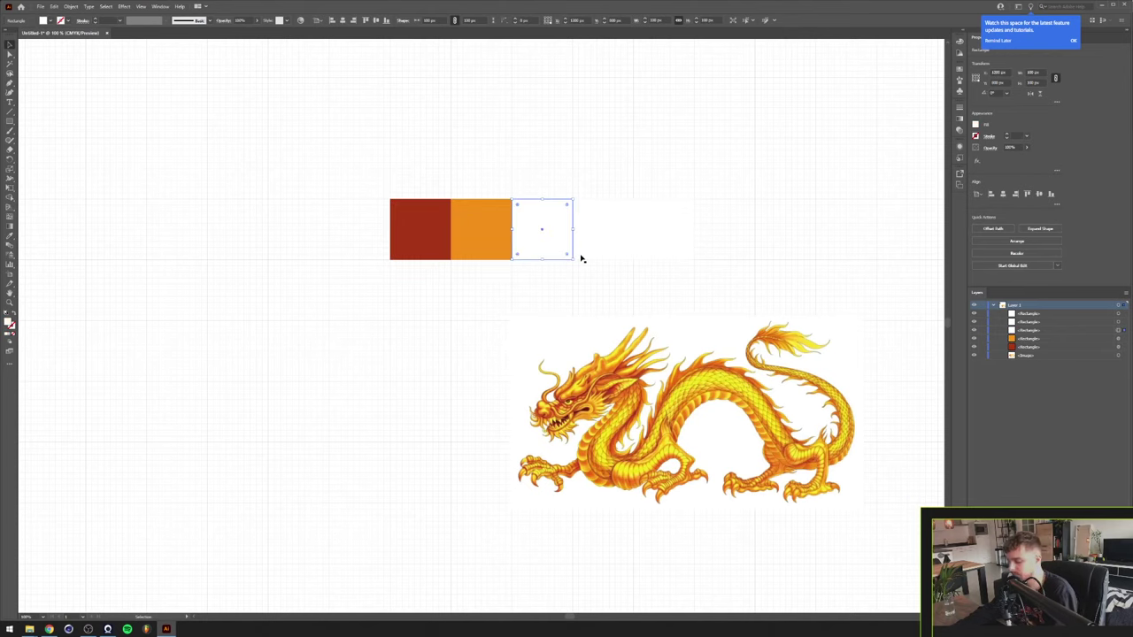
{"action": "key", "text": "i"}
{"action": "left_click", "coordinate": [627, 368]}
{"action": "left_click", "coordinate": [630, 367]}
{"action": "key", "text": "v"}
Fill the fourth square with a lighter yellow sampled from the dragon's horns.
{"action": "left_click", "coordinate": [599, 239]}
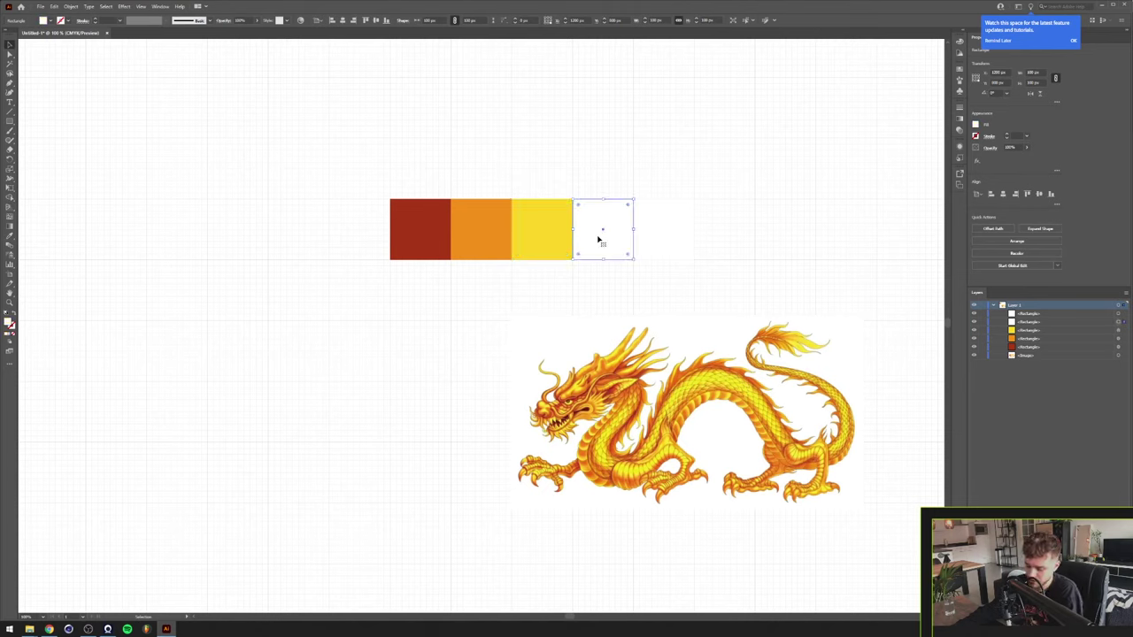
{"action": "key", "text": "i"}
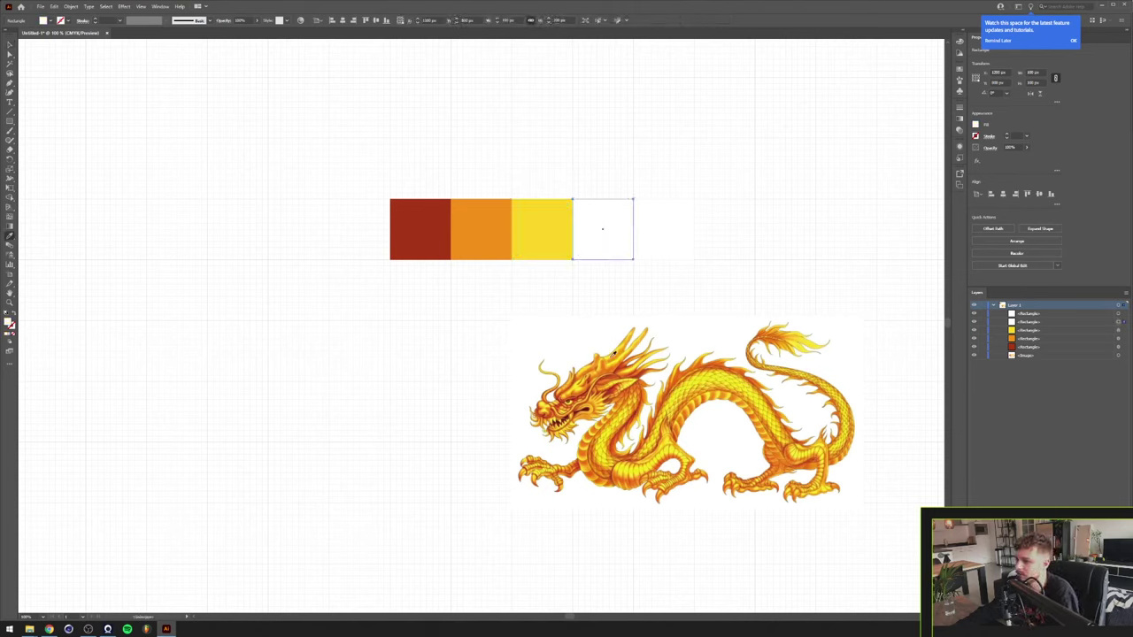
{"action": "left_click", "coordinate": [614, 353]}
{"action": "left_click", "coordinate": [640, 354]}
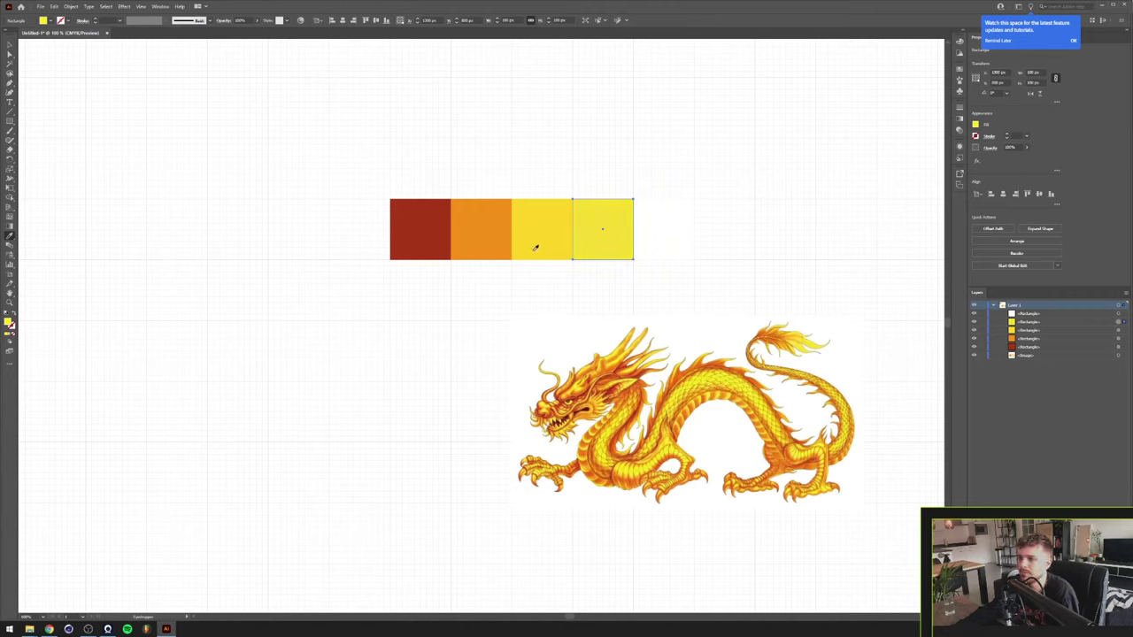
Lighten the fourth square's fill to a pale yellow and fill the fifth with a cream tint based on it.
{"action": "double_click", "coordinate": [10, 324]}
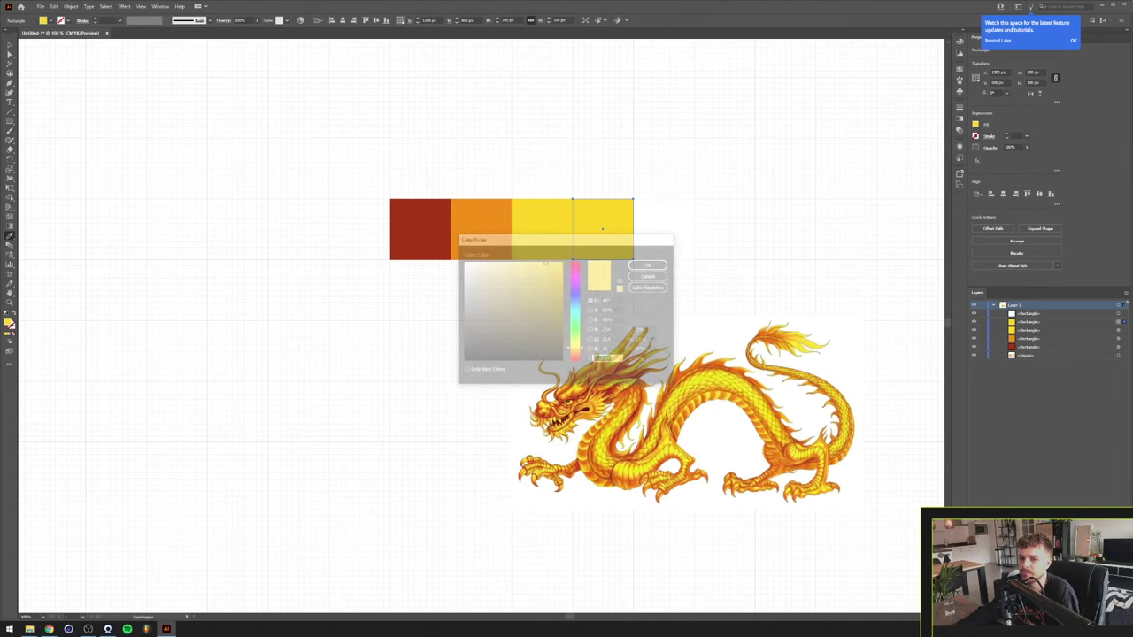
{"action": "left_click_drag", "start_coordinate": [577, 346], "coordinate": [575, 351]}
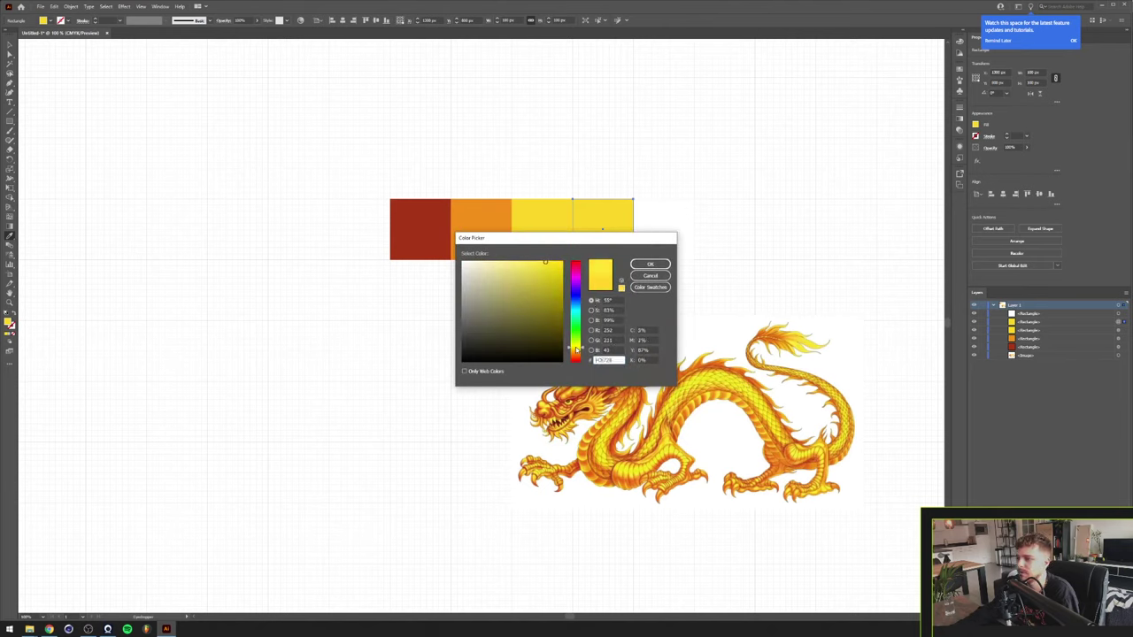
{"action": "left_click", "coordinate": [653, 250]}
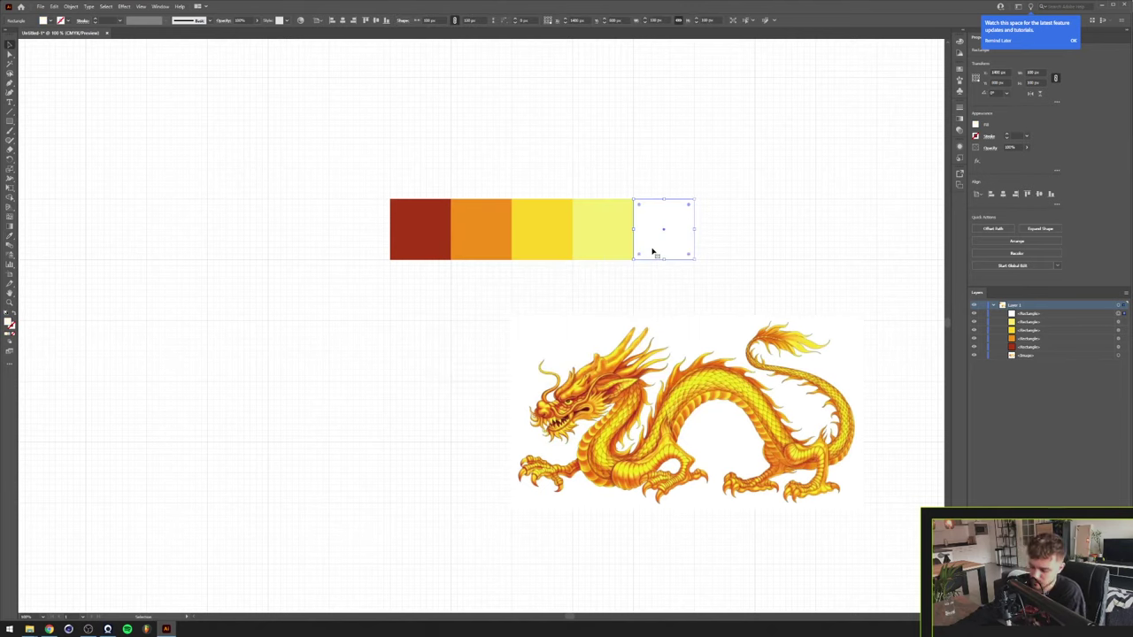
{"action": "key", "text": "i"}
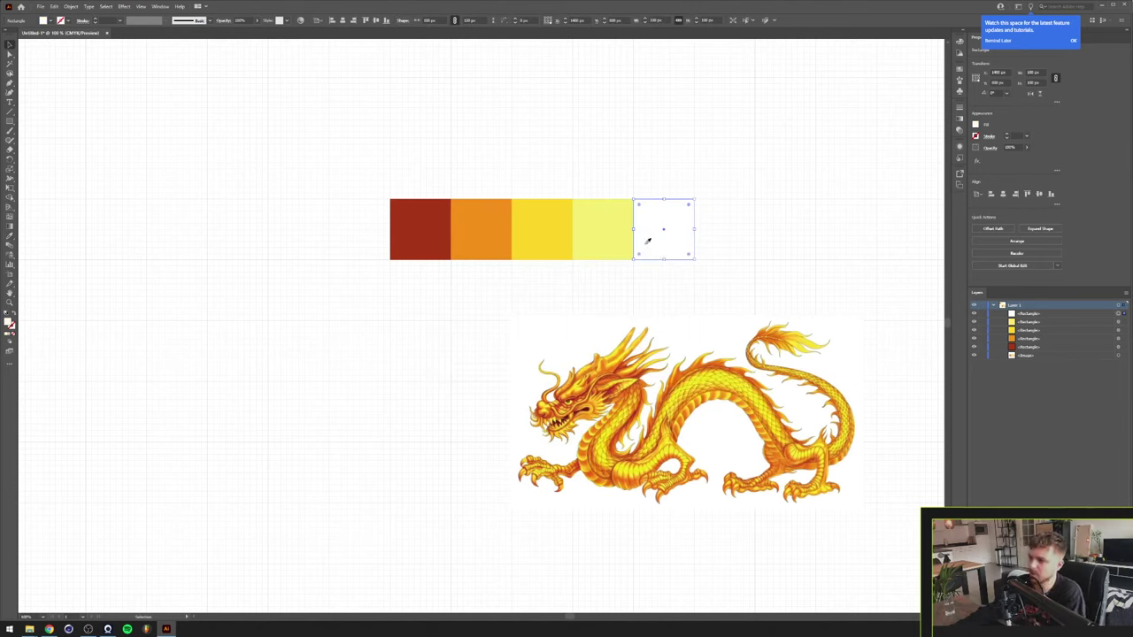
{"action": "left_click", "coordinate": [600, 243]}
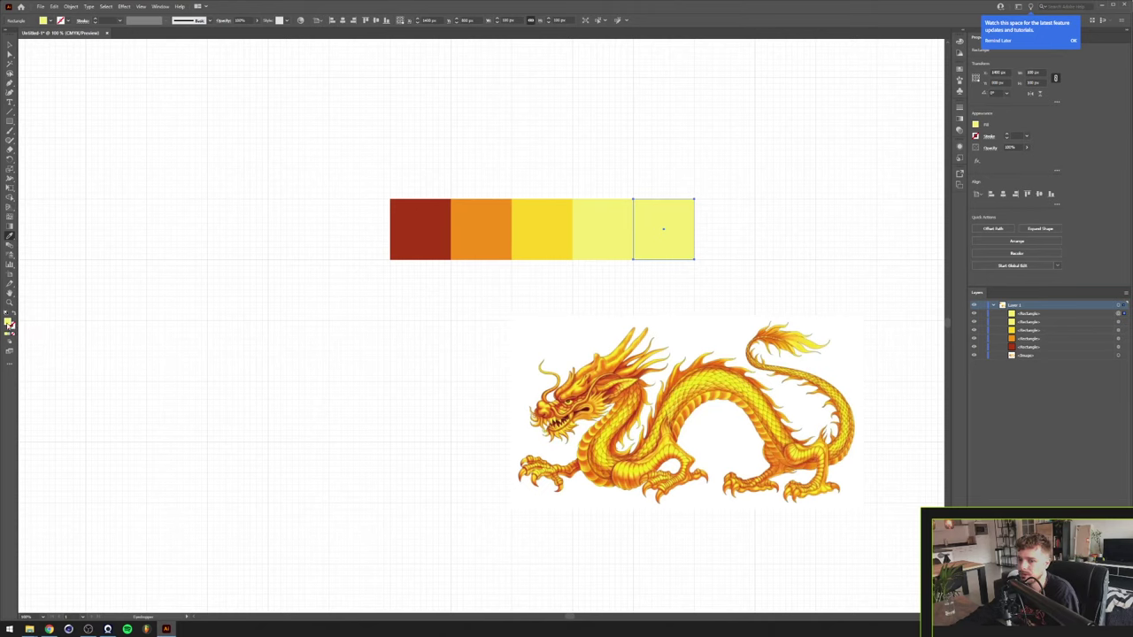
{"action": "double_click", "coordinate": [10, 323]}
{"action": "left_click_drag", "start_coordinate": [478, 274], "coordinate": [476, 262]}
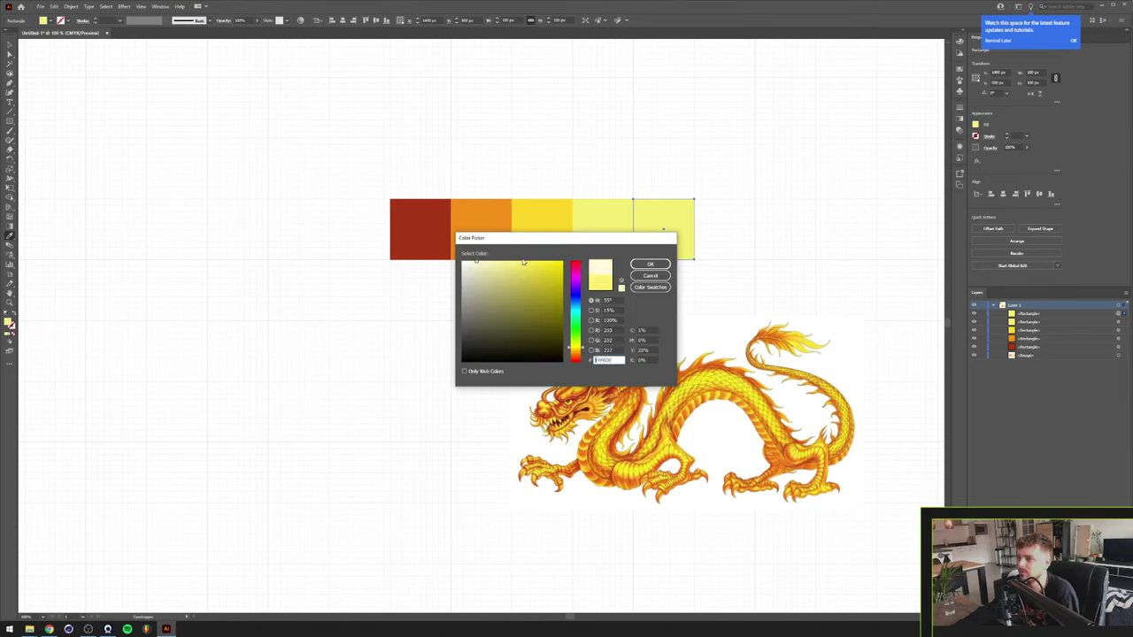
{"action": "left_click", "coordinate": [650, 264]}
{"action": "key", "text": "v"}
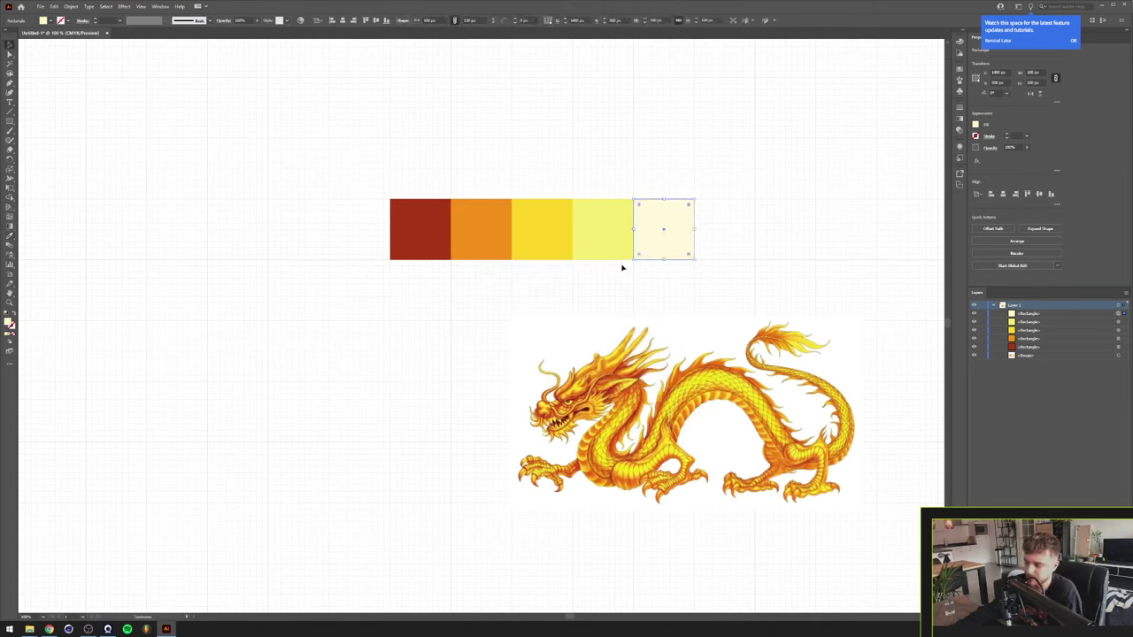
Recolour the fourth square with the yellow sampled from the third square.
{"action": "left_click", "coordinate": [617, 243]}
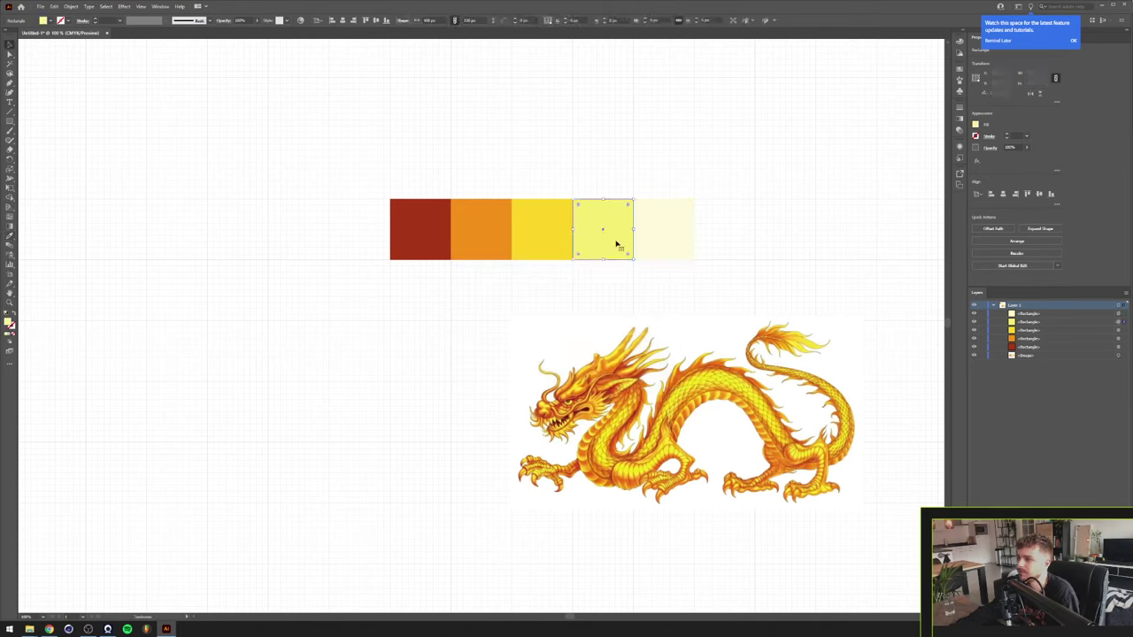
{"action": "key", "text": "i"}
{"action": "left_click", "coordinate": [545, 240]}
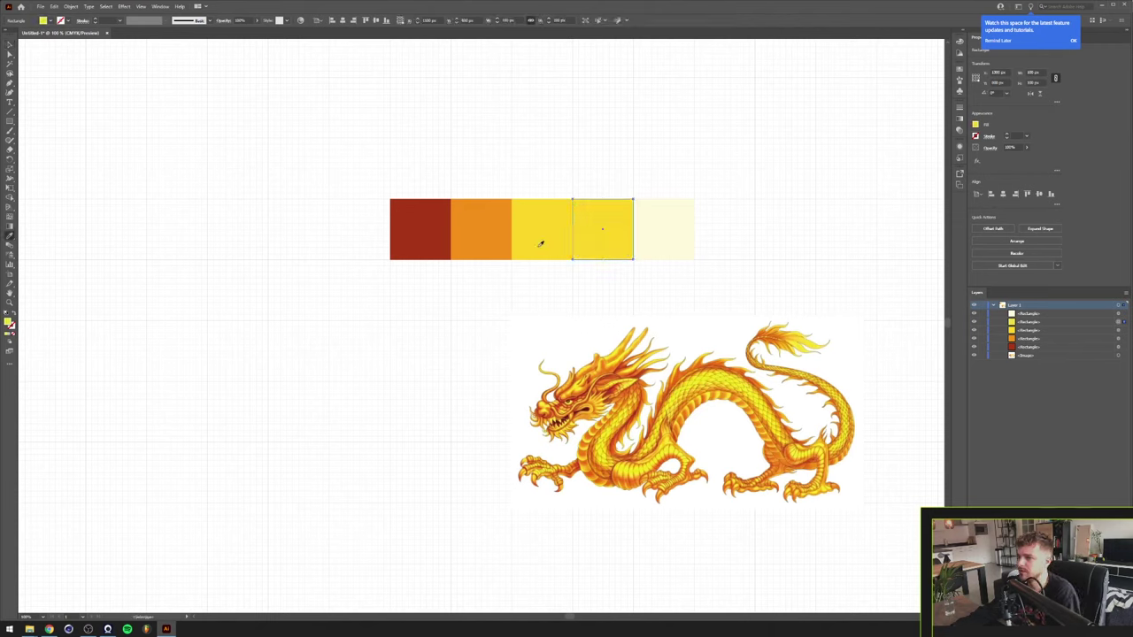
{"action": "key", "text": "v"}
Sample the second square's orange onto the third square and shift its hue to a golden amber.
{"action": "left_click", "coordinate": [528, 248]}
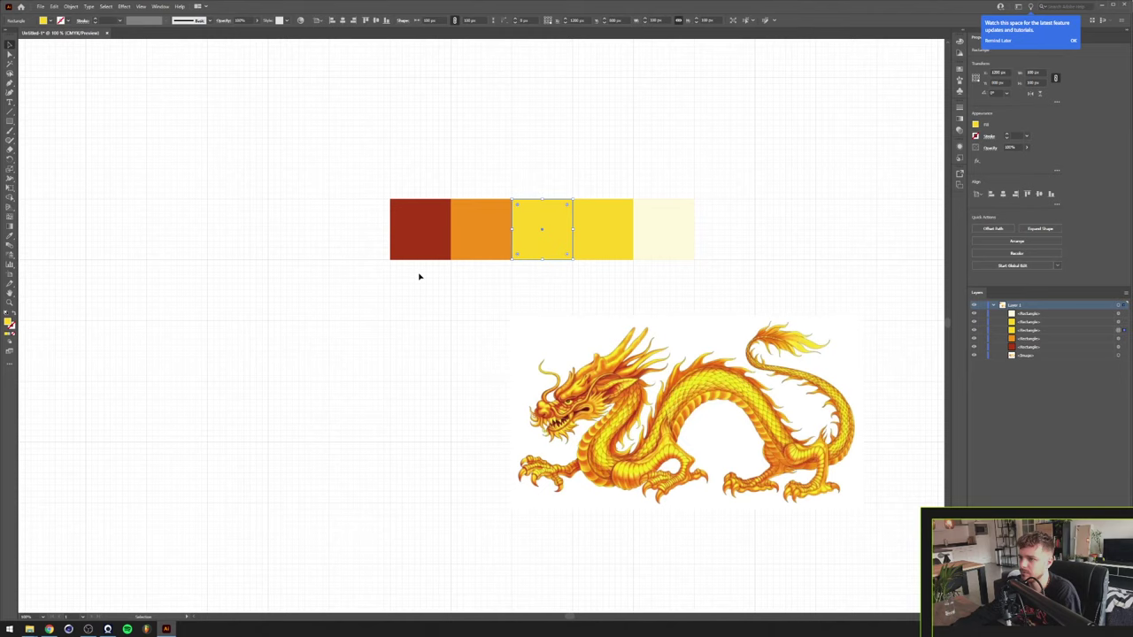
{"action": "key", "text": "i"}
{"action": "left_click", "coordinate": [485, 237]}
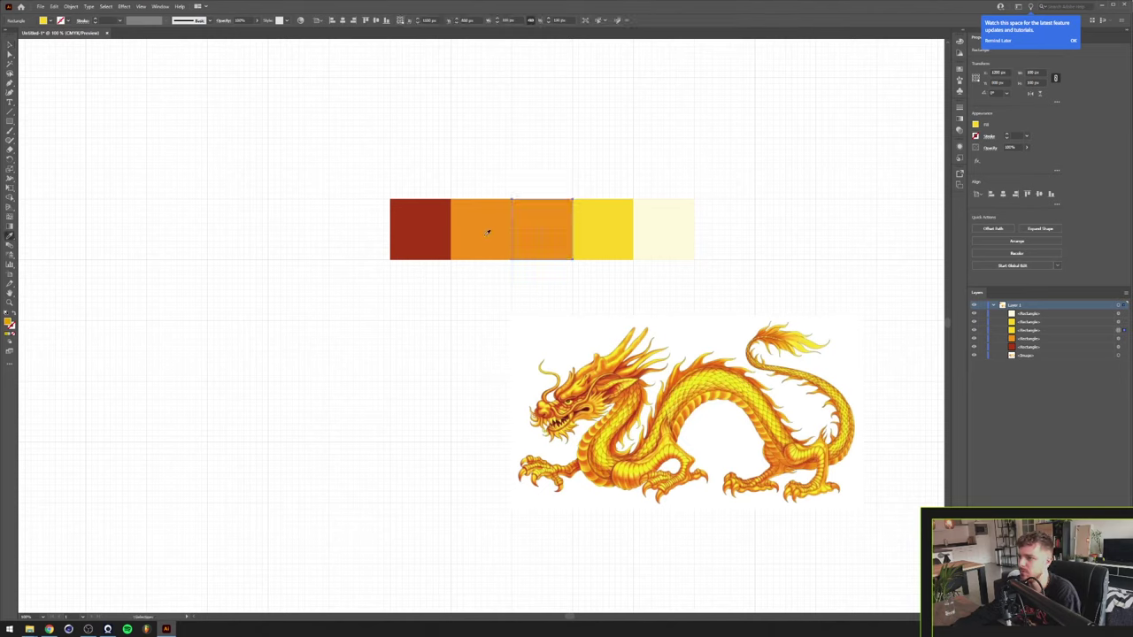
{"action": "double_click", "coordinate": [10, 324]}
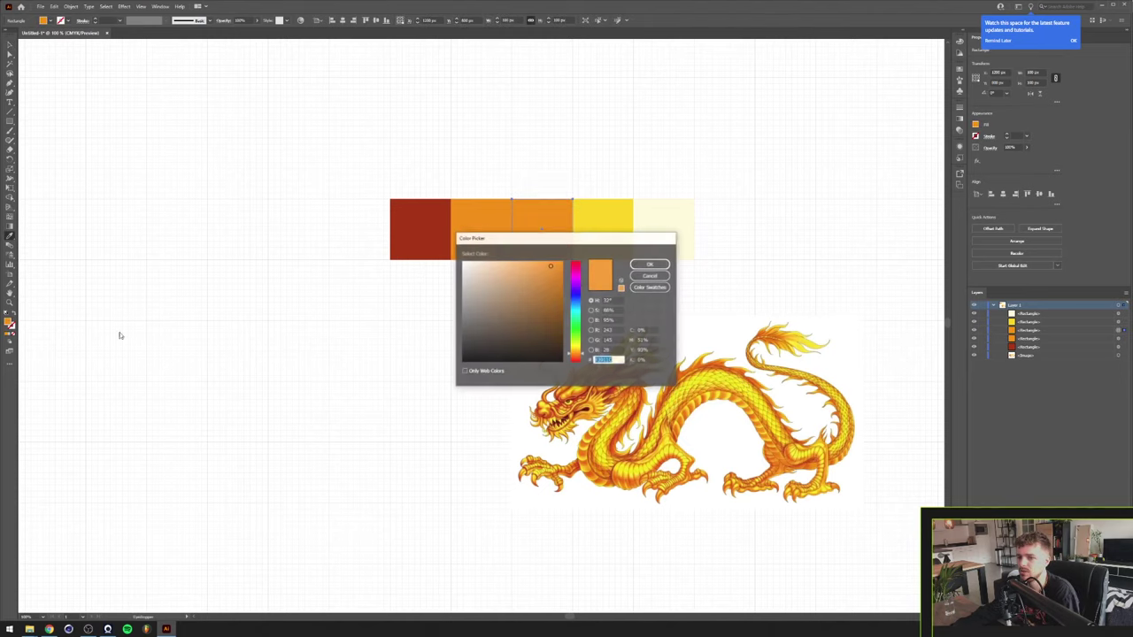
{"action": "left_click", "coordinate": [578, 354]}
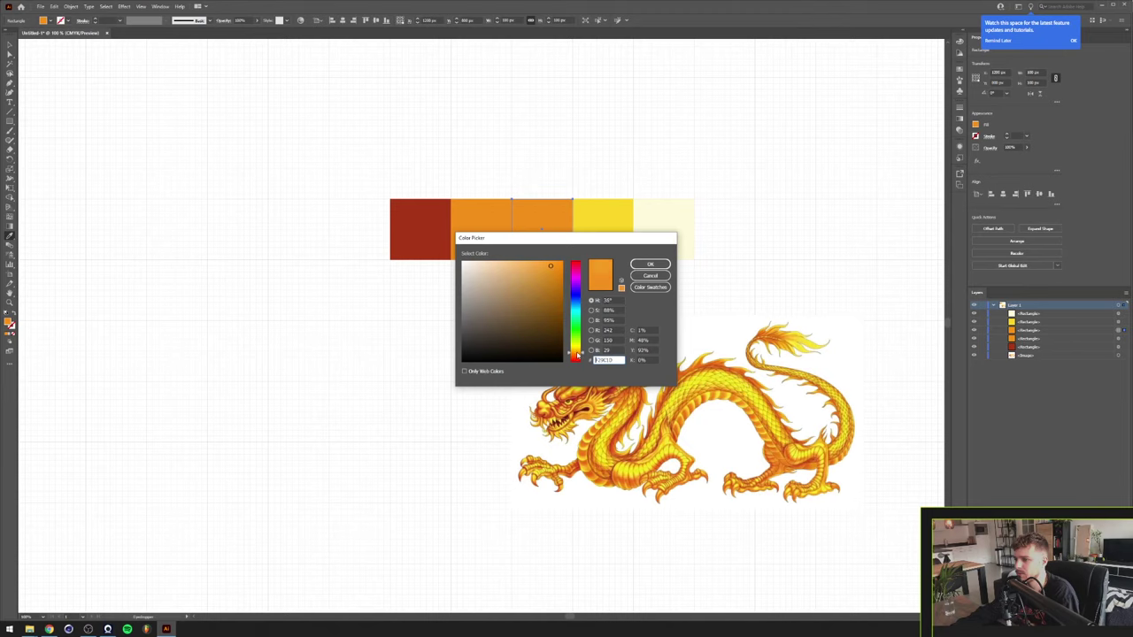
{"action": "left_click", "coordinate": [578, 352]}
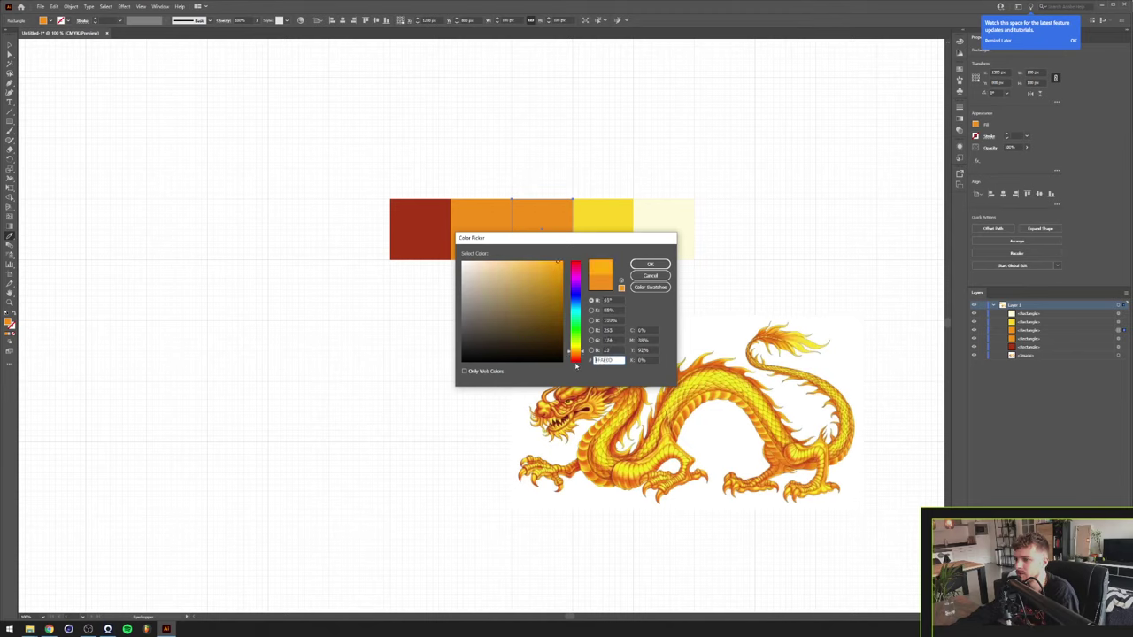
{"action": "left_click_drag", "start_coordinate": [579, 354], "coordinate": [579, 353]}
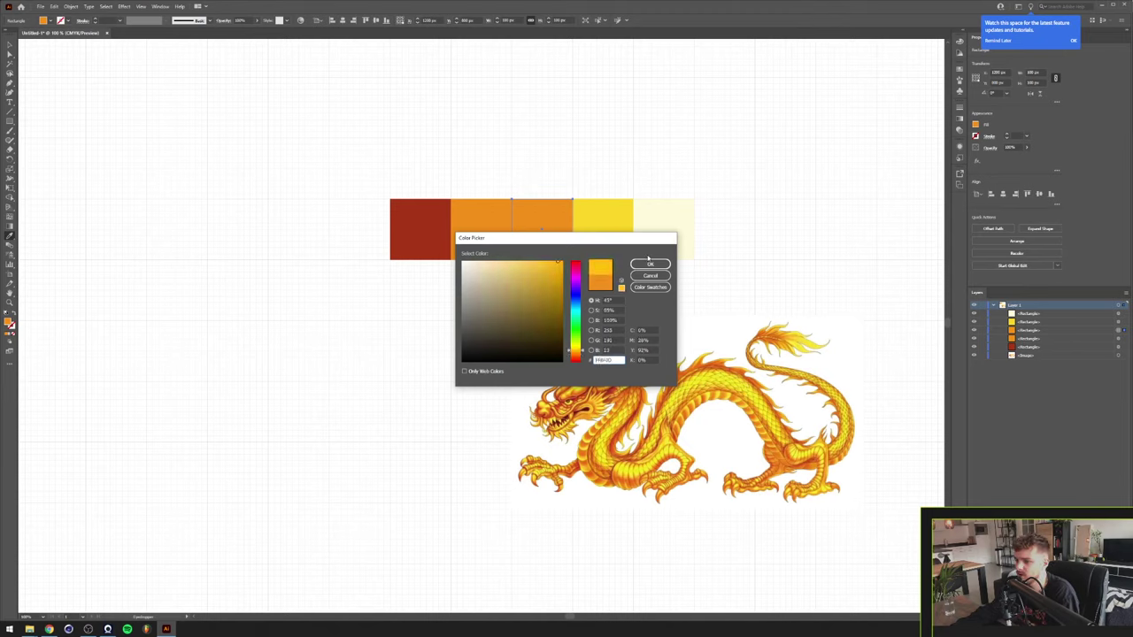
{"action": "left_click", "coordinate": [649, 264]}
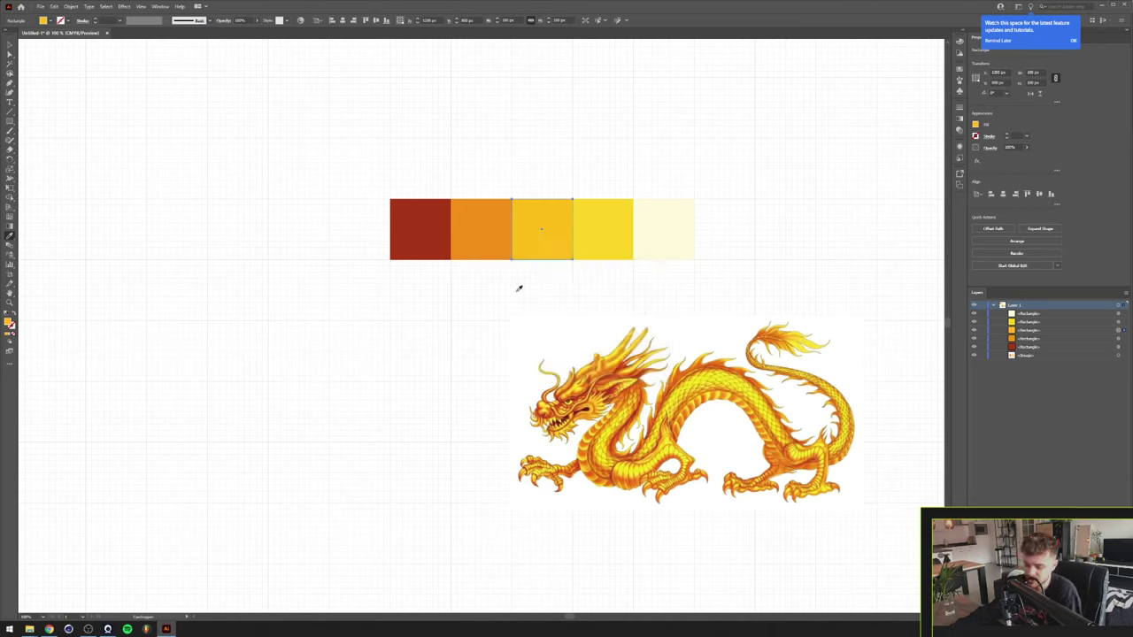
{"action": "key", "text": "v"}
{"action": "left_click", "coordinate": [501, 319]}
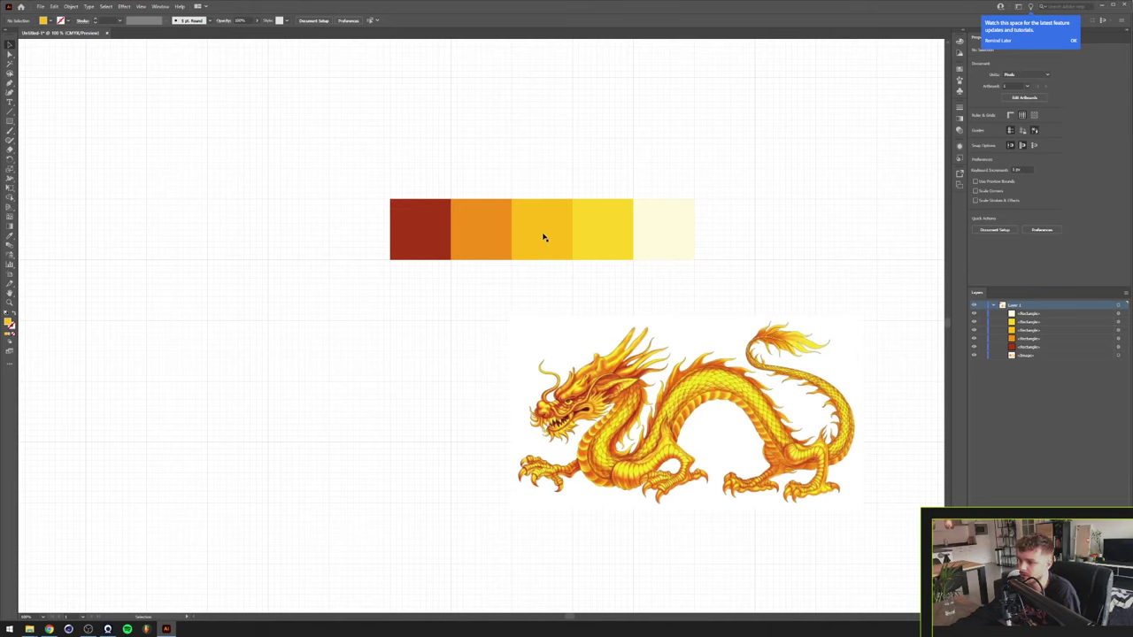
Scale the dragon image down slightly around its centre to about 302 px high.
{"action": "mouse_move", "coordinate": [561, 341]}
{"action": "left_mouse_down"}
{"action": "mouse_move", "coordinate": [592, 332]}
{"action": "mouse_move", "coordinate": [580, 334]}
{"action": "left_mouse_up"}
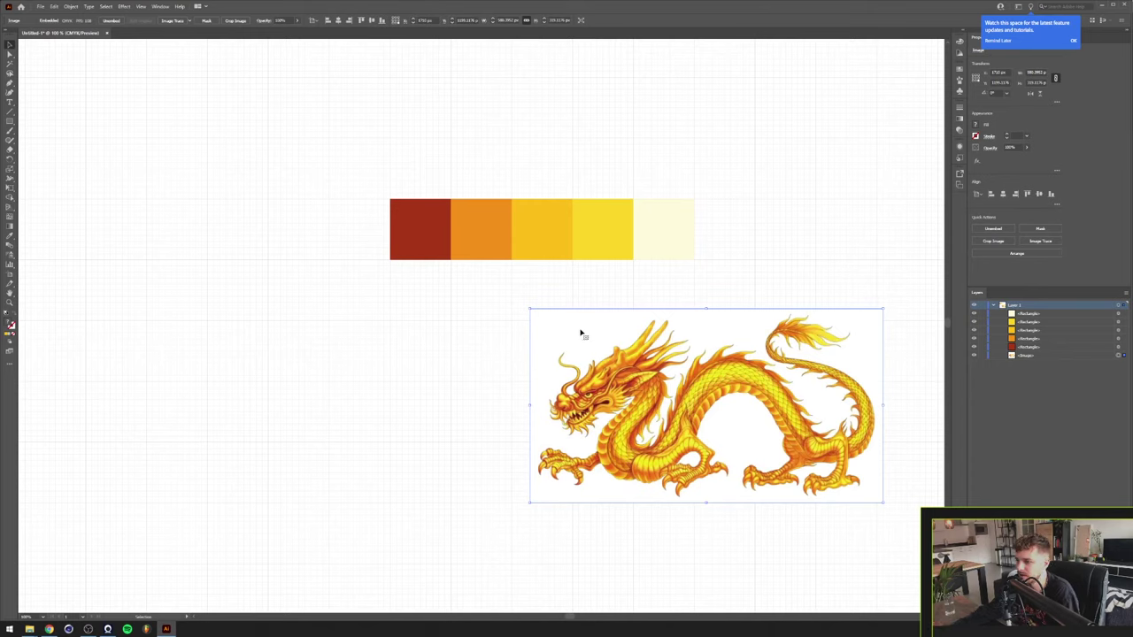
{"action": "left_click_drag", "start_coordinate": [570, 360], "coordinate": [551, 366]}
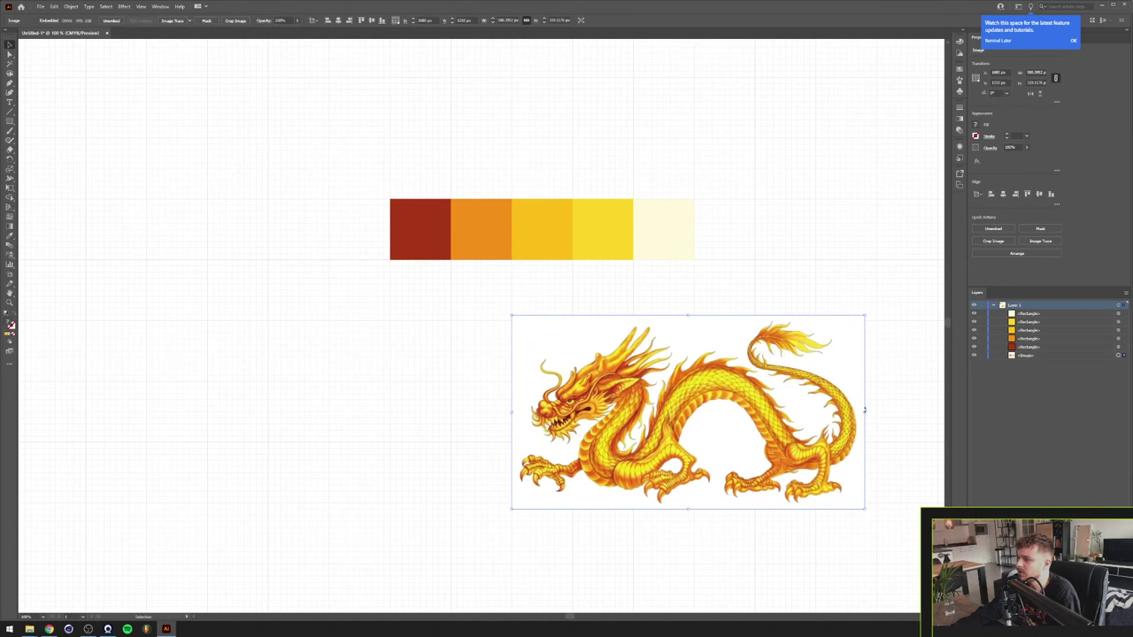
{"action": "mouse_move", "coordinate": [865, 407]}
{"action": "left_mouse_down"}
{"action": "mouse_move", "coordinate": [876, 411]}
{"action": "mouse_move", "coordinate": [815, 404]}
{"action": "mouse_move", "coordinate": [846, 403]}
{"action": "left_mouse_up"}
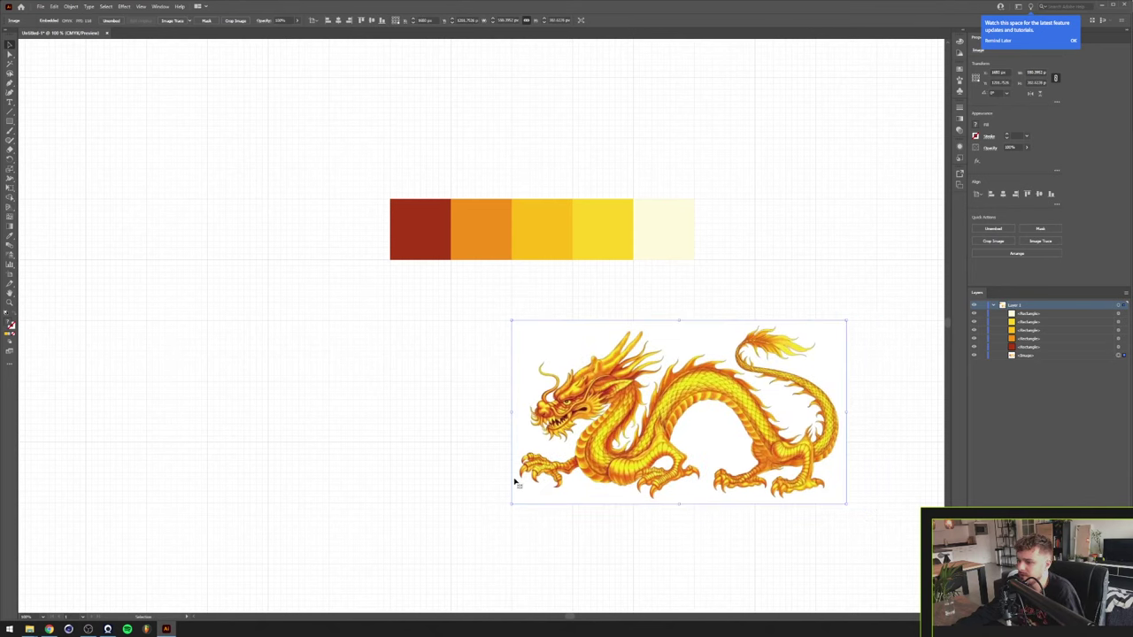
Set the dragon image's opacity to 50% and lock the image.
{"action": "left_click_drag", "start_coordinate": [1017, 147], "coordinate": [944, 150]}
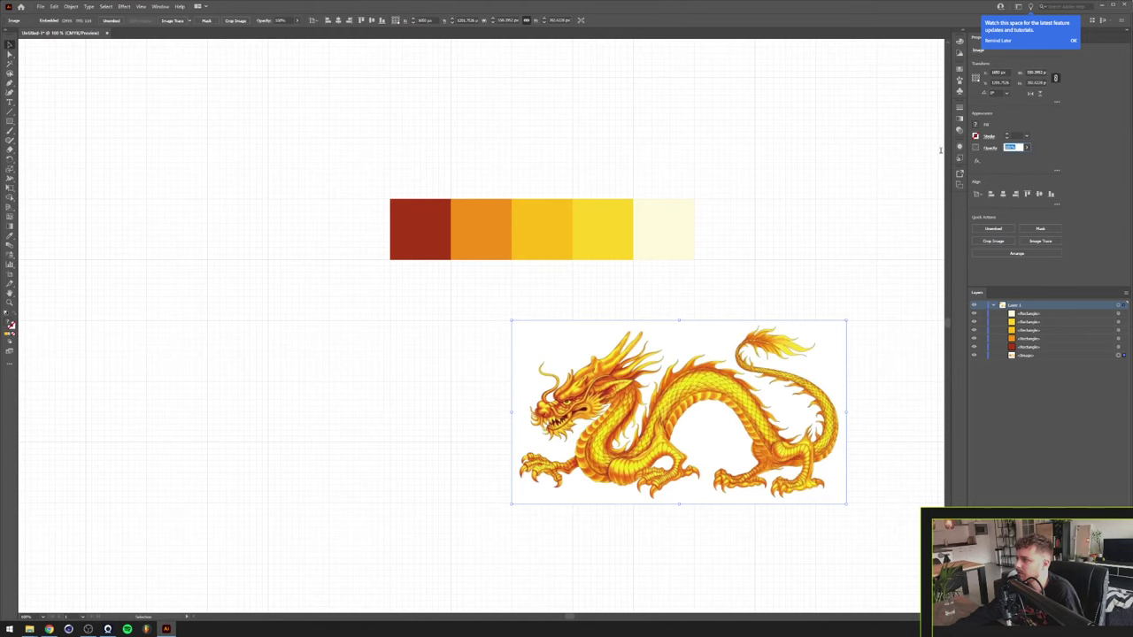
{"action": "type", "text": "50"}
{"action": "key", "text": "Return"}
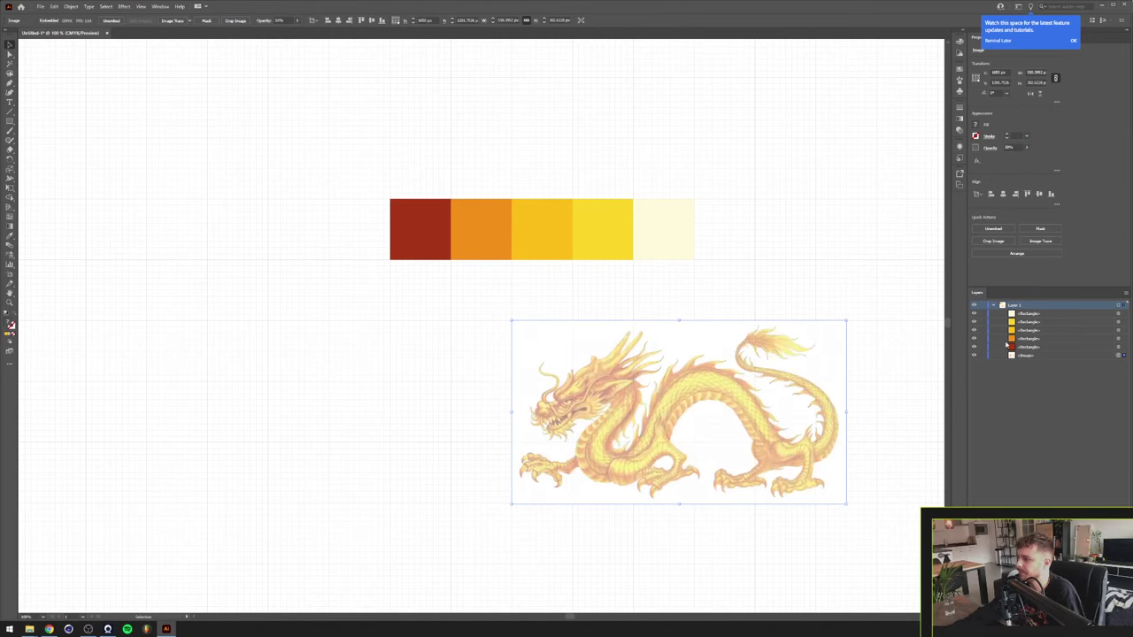
{"action": "left_click", "coordinate": [981, 355]}
Try placing small 10 px squares diagonally over the dragon's snout to test the pixel size against the image.
{"action": "key", "text": "m"}
{"action": "scroll", "coordinate": [541, 375], "scroll_direction": "up", "scroll_amount": 4}
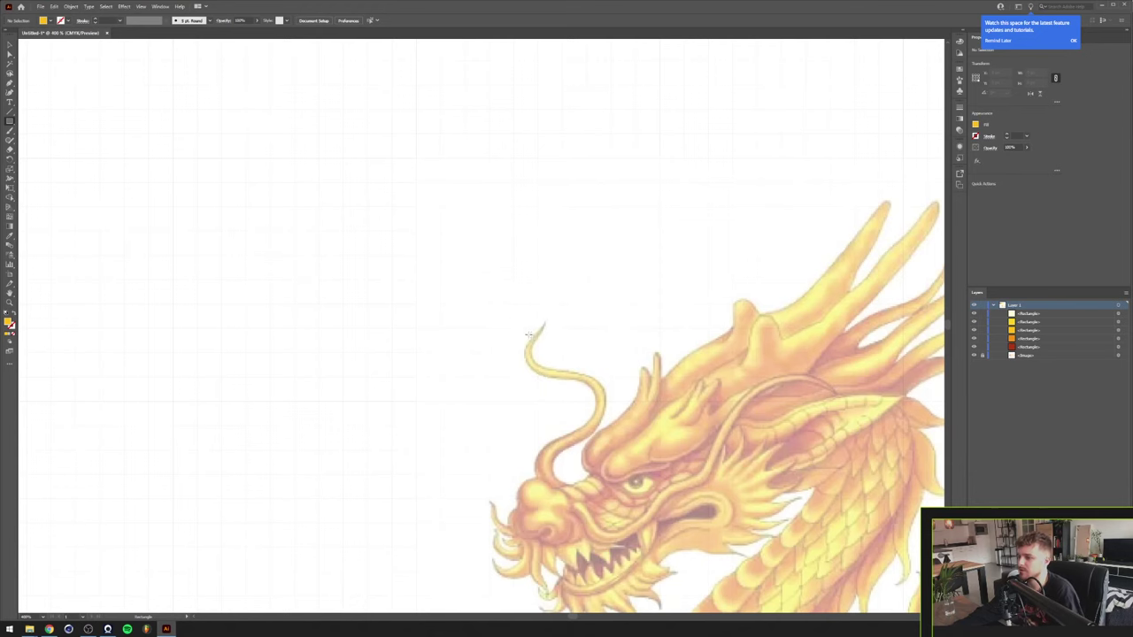
{"action": "scroll", "coordinate": [532, 334], "scroll_direction": "down", "scroll_amount": 4}
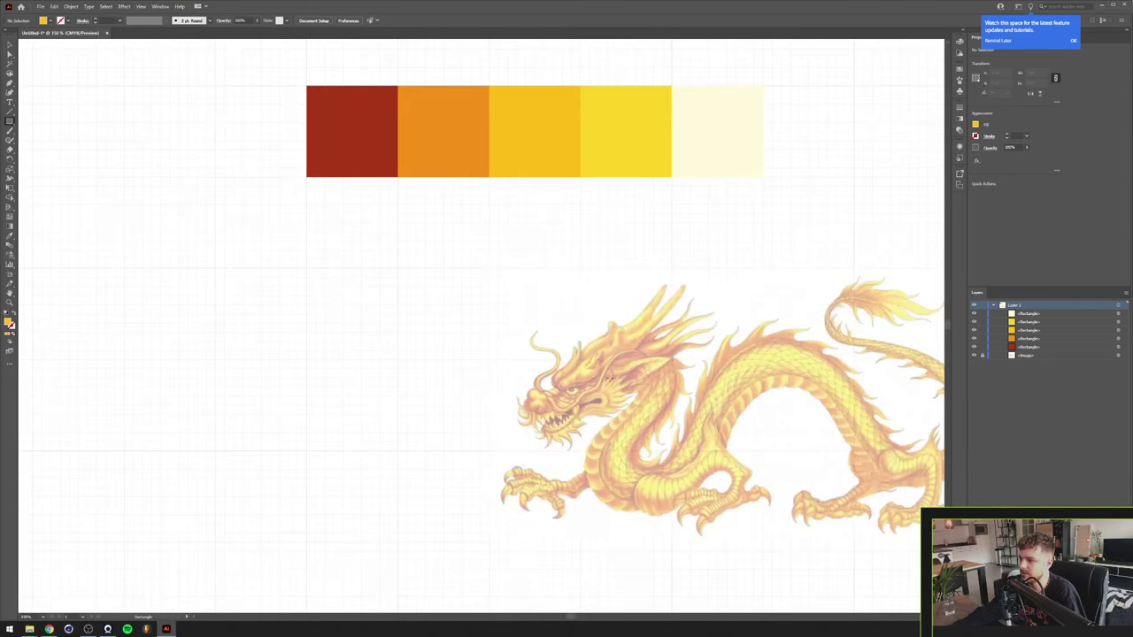
{"action": "scroll", "coordinate": [558, 342], "scroll_direction": "up", "scroll_amount": 1}
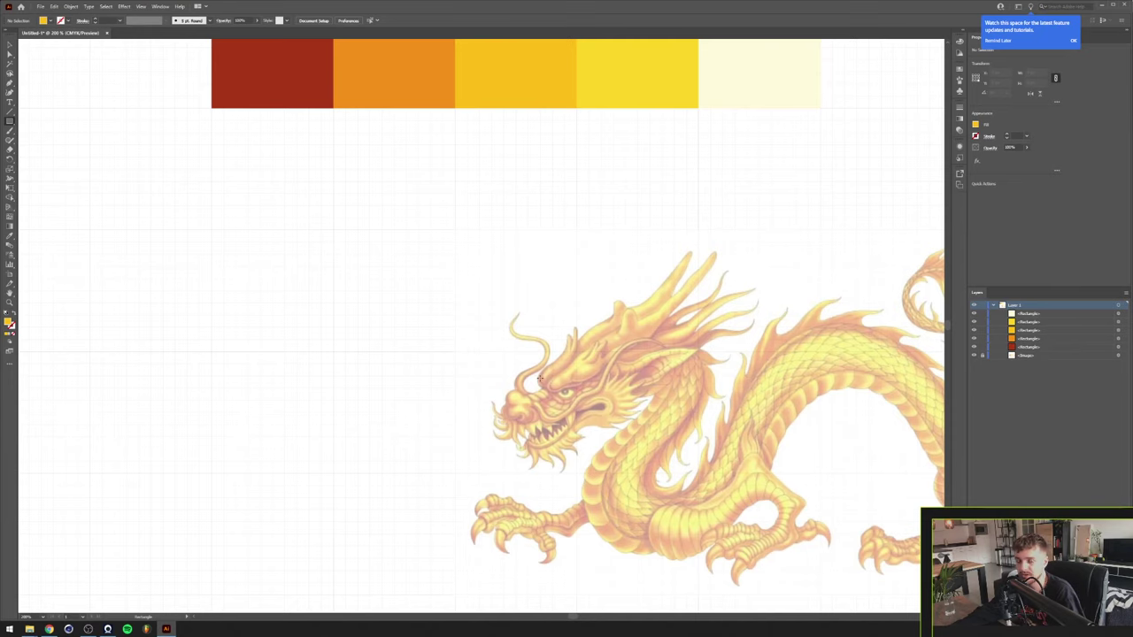
{"action": "scroll", "coordinate": [506, 401], "scroll_direction": "up", "scroll_amount": 1}
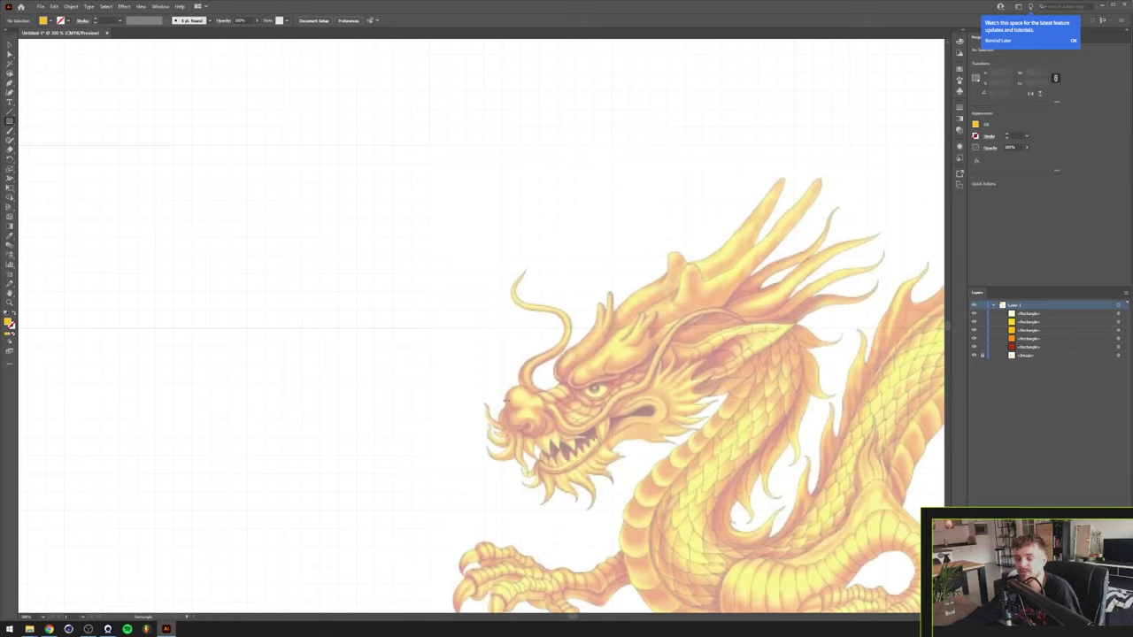
{"action": "left_click_drag", "start_coordinate": [503, 383], "coordinate": [540, 420]}
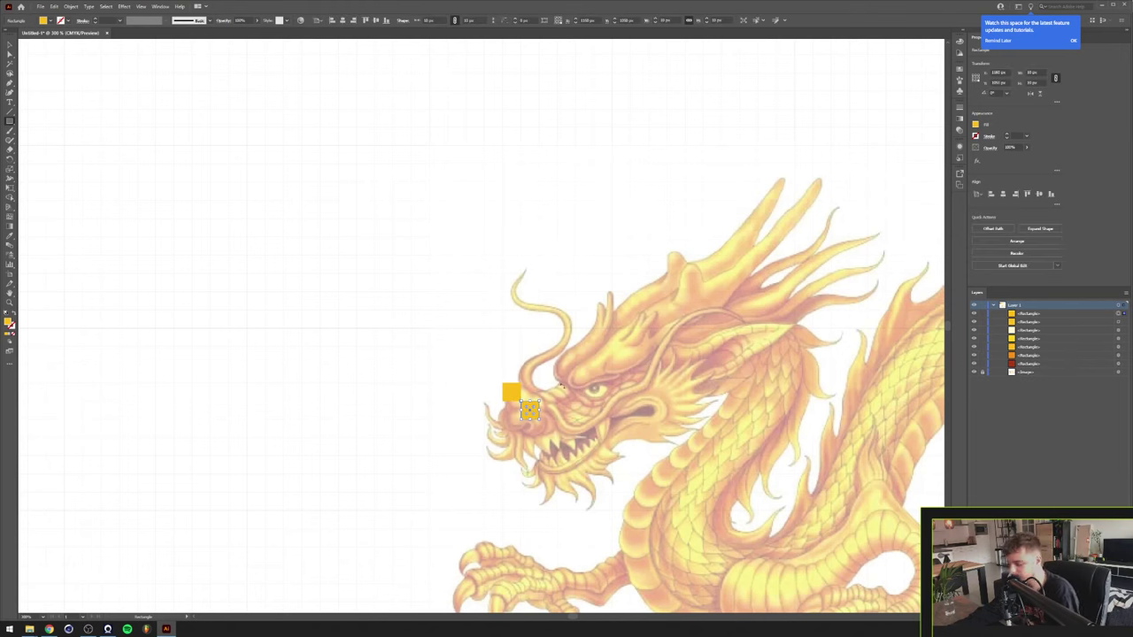
{"action": "left_click_drag", "start_coordinate": [721, 236], "coordinate": [740, 255]}
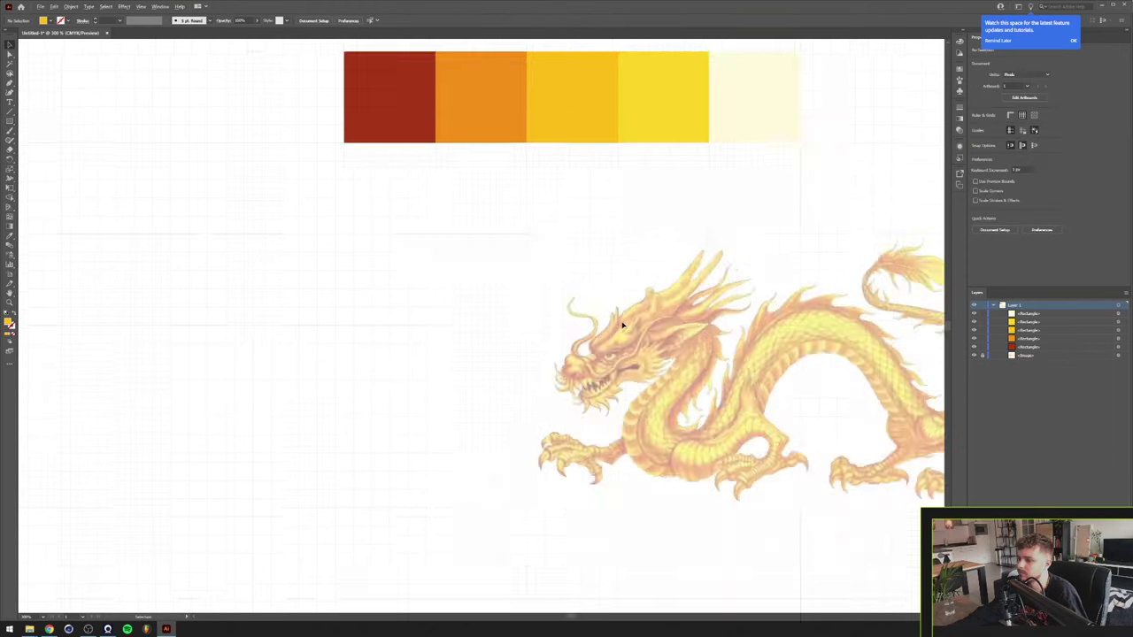
Enlarge the dragon image to about 600 px high, reposition it below the palette, and lock it again.
{"action": "scroll", "coordinate": [623, 326], "scroll_direction": "down", "scroll_amount": 1}
{"action": "left_click", "coordinate": [608, 409]}
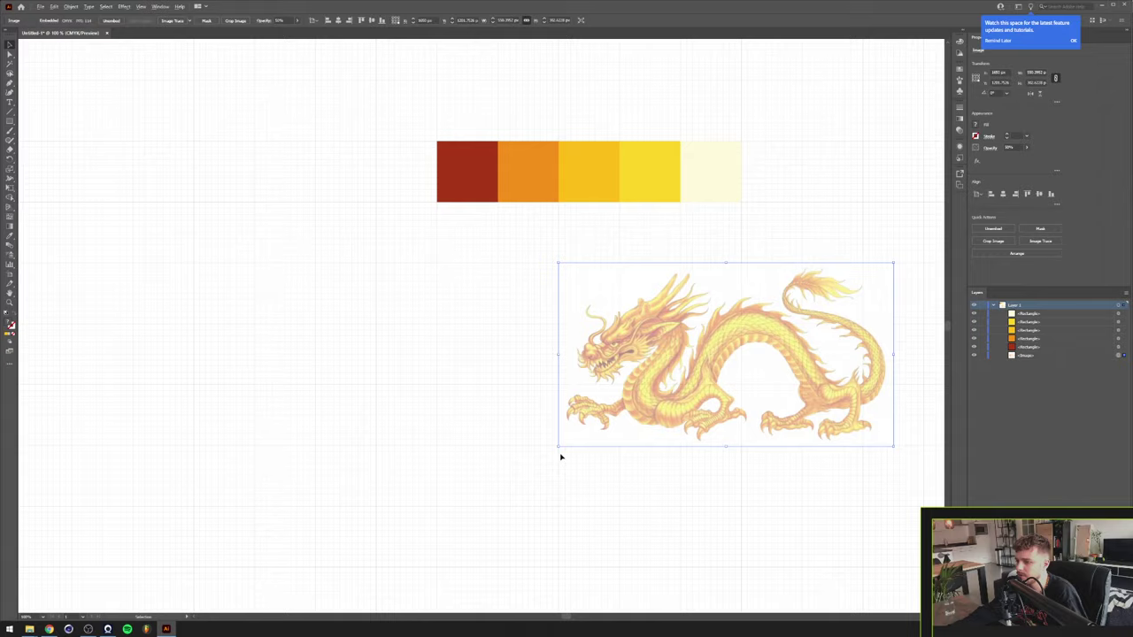
{"action": "scroll", "coordinate": [561, 456], "scroll_direction": "down", "scroll_amount": 2}
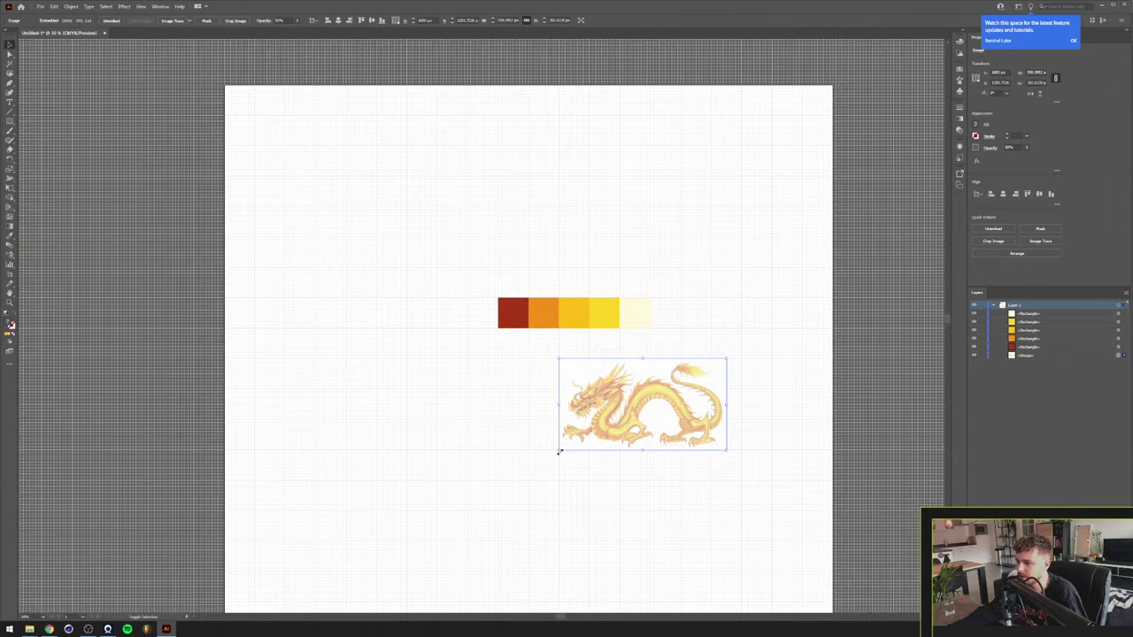
{"action": "left_click_drag", "start_coordinate": [560, 452], "coordinate": [387, 545]}
{"action": "left_click_drag", "start_coordinate": [461, 473], "coordinate": [596, 472]}
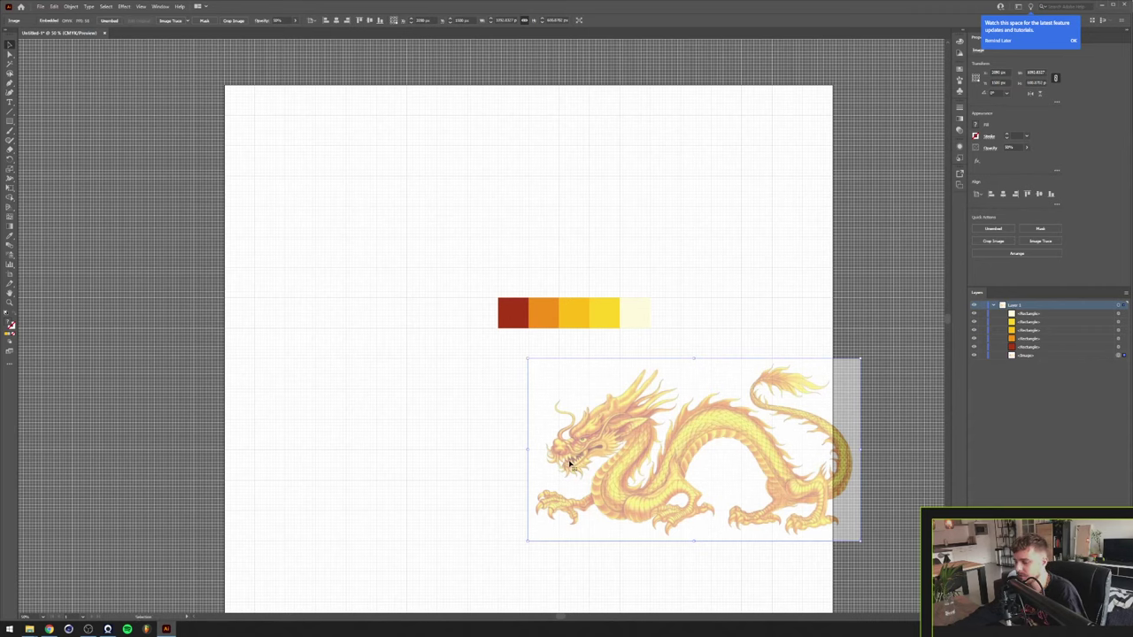
{"action": "left_click", "coordinate": [982, 355]}
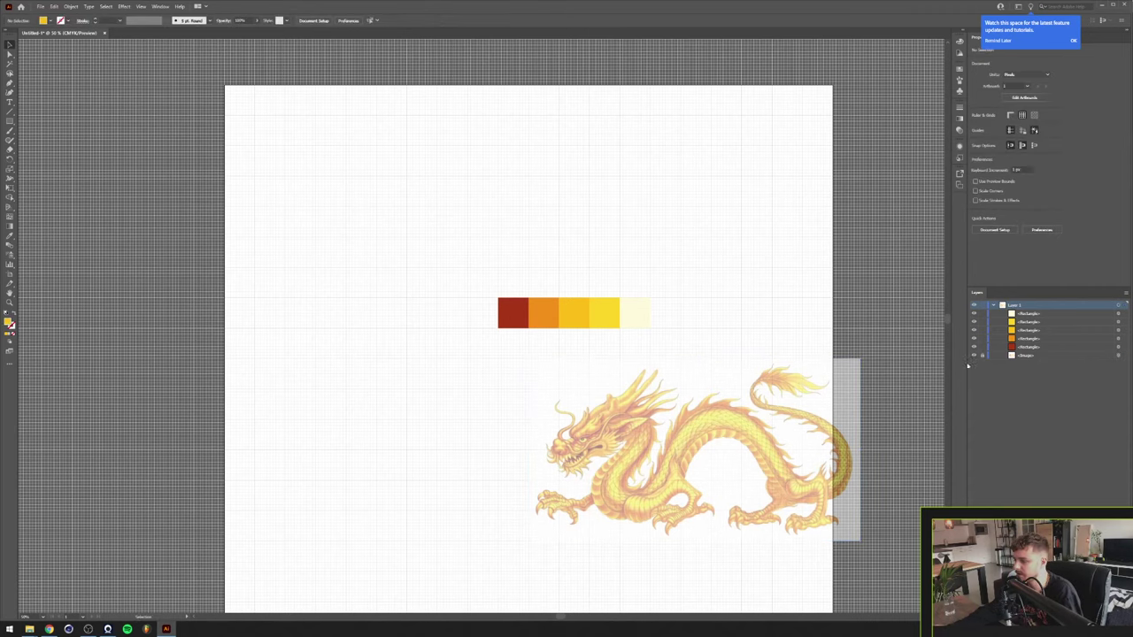
Draw 10 px amber squares stepping diagonally up the dragon's brow and forehead along the grid.
{"action": "scroll", "coordinate": [584, 409], "scroll_direction": "up", "scroll_amount": 3}
{"action": "key", "text": "m"}
{"action": "mouse_move", "coordinate": [565, 438]}
{"action": "left_mouse_down"}
{"action": "mouse_move", "coordinate": [607, 351]}
{"action": "mouse_move", "coordinate": [628, 386]}
{"action": "mouse_move", "coordinate": [642, 356]}
{"action": "mouse_move", "coordinate": [690, 341]}
{"action": "mouse_move", "coordinate": [709, 303]}
{"action": "mouse_move", "coordinate": [724, 302]}
{"action": "left_mouse_up"}
{"action": "scroll", "coordinate": [607, 351], "scroll_direction": "up", "scroll_amount": 2}
{"action": "key", "text": "v"}
{"action": "scroll", "coordinate": [699, 302], "scroll_direction": "down", "scroll_amount": 1}
{"action": "scroll", "coordinate": [699, 302], "scroll_direction": "up", "scroll_amount": 1}
{"action": "key", "text": "Right"}
{"action": "key", "text": "Up"}
{"action": "key", "text": "alt"}
{"action": "key", "text": "Down"}
{"action": "key", "text": "Right"}
{"action": "key", "text": "Escape"}
{"action": "key", "text": "Left"}
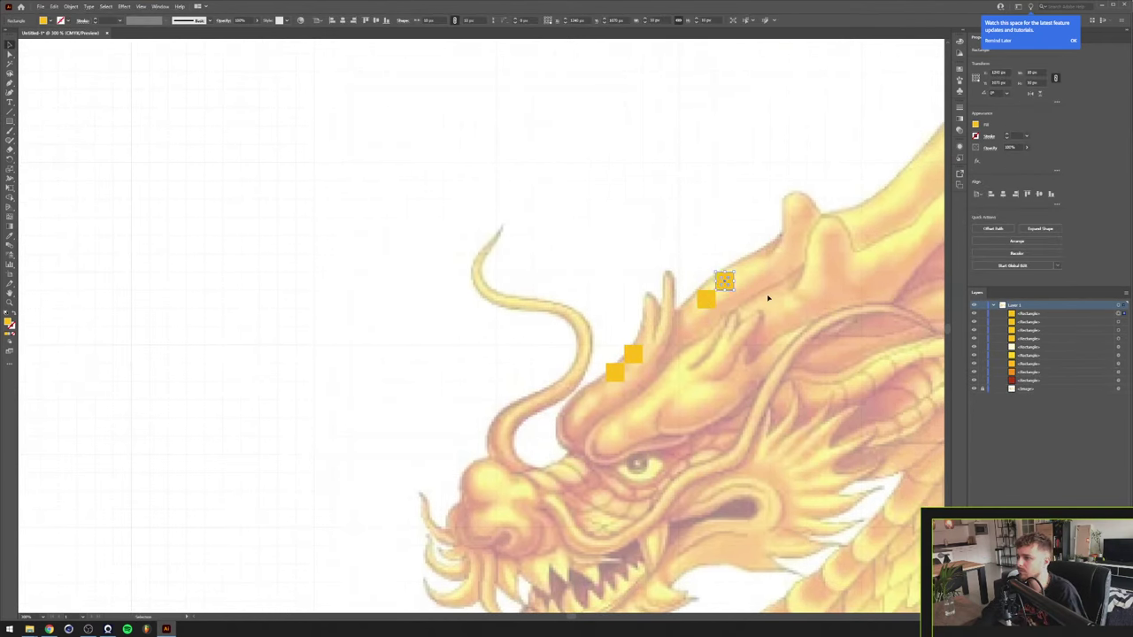
Duplicate the amber square into a short horizontal row along the dragon's forehead ridge, raising the last square one grid row.
{"action": "key", "text": "Down"}
{"action": "key", "text": "Right"}
{"action": "key", "text": "Left"}
{"action": "key", "text": "alt+Right"}
{"action": "key", "text": "Up"}
{"action": "key", "text": "Down"}
{"action": "key", "text": "alt+Right"}
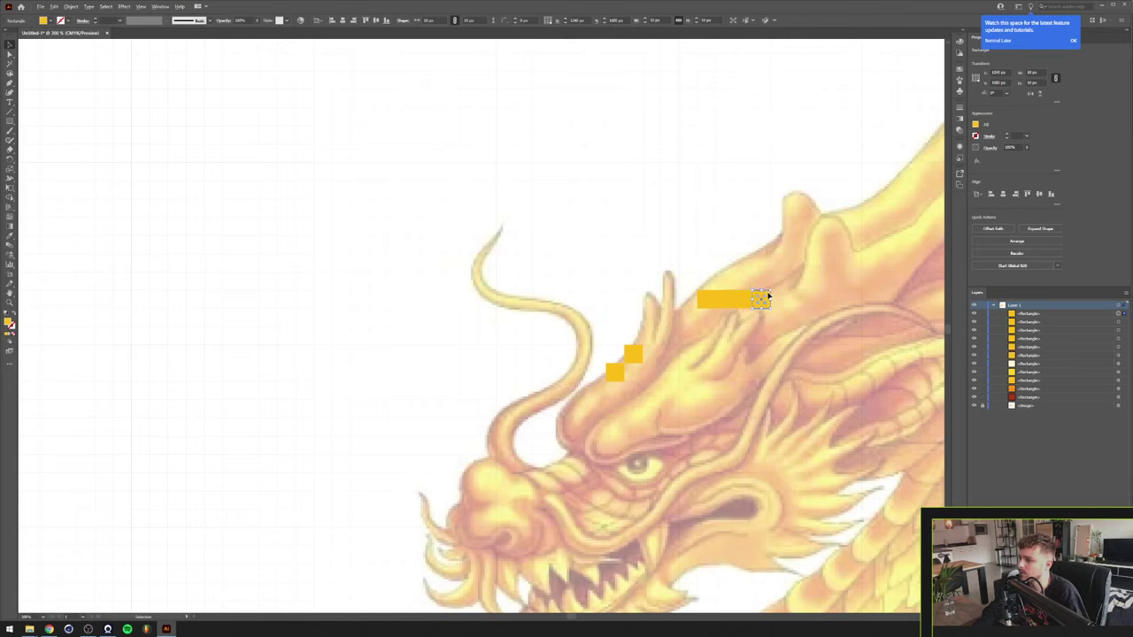
{"action": "key", "text": "Up"}
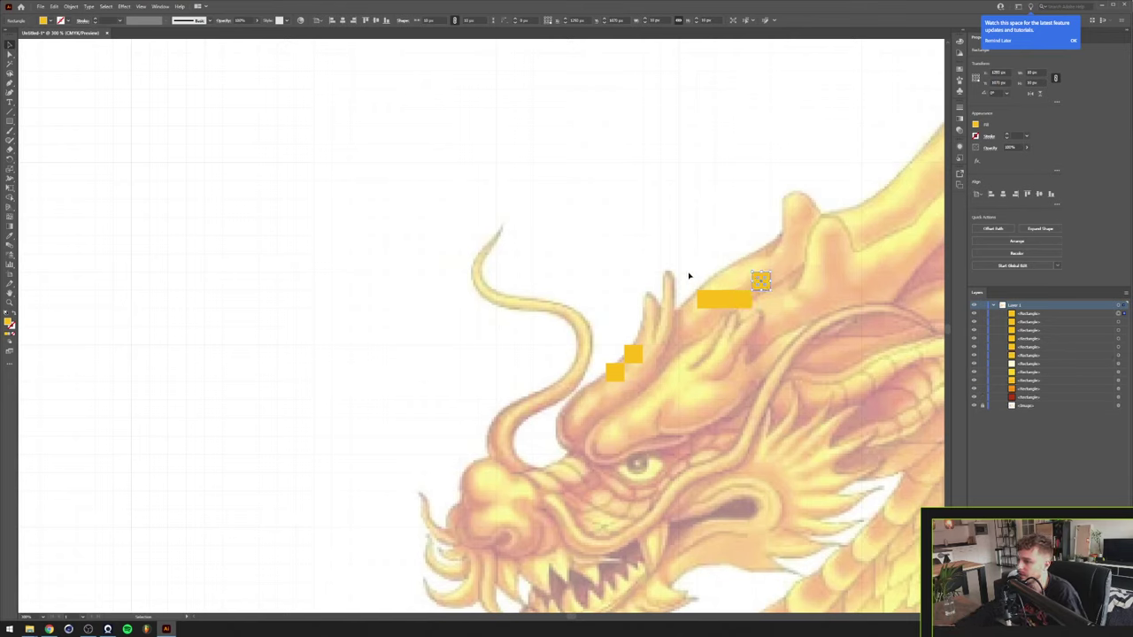
Lower the row's first square one grid cell and duplicate it diagonally down the forehead into a short vertical run.
{"action": "left_click", "coordinate": [705, 299]}
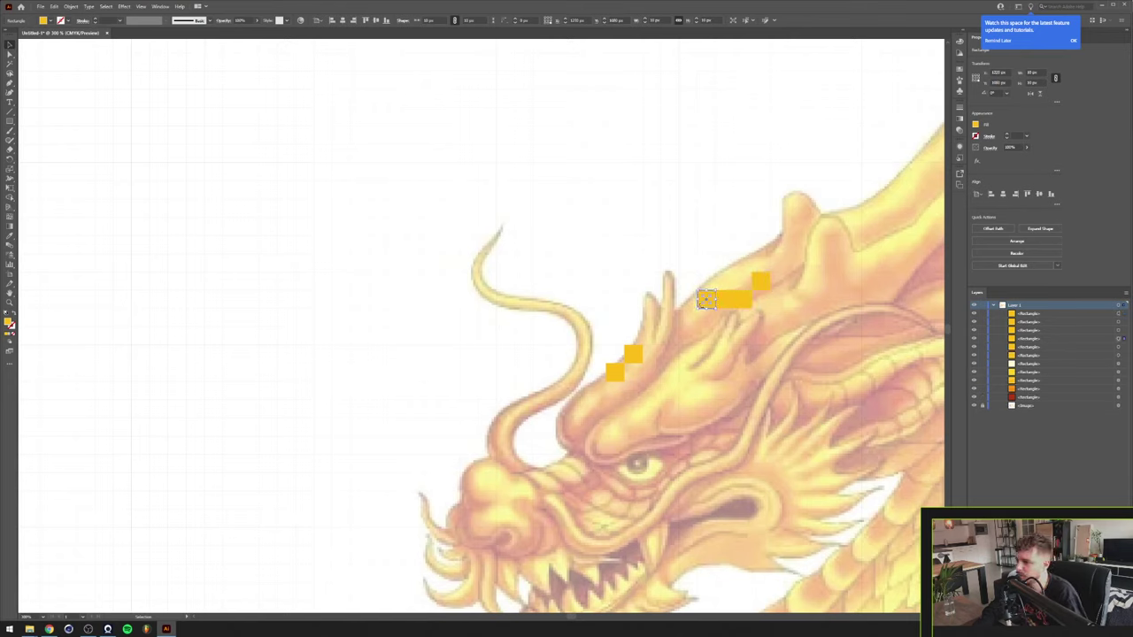
{"action": "left_click_drag", "start_coordinate": [706, 299], "coordinate": [688, 335]}
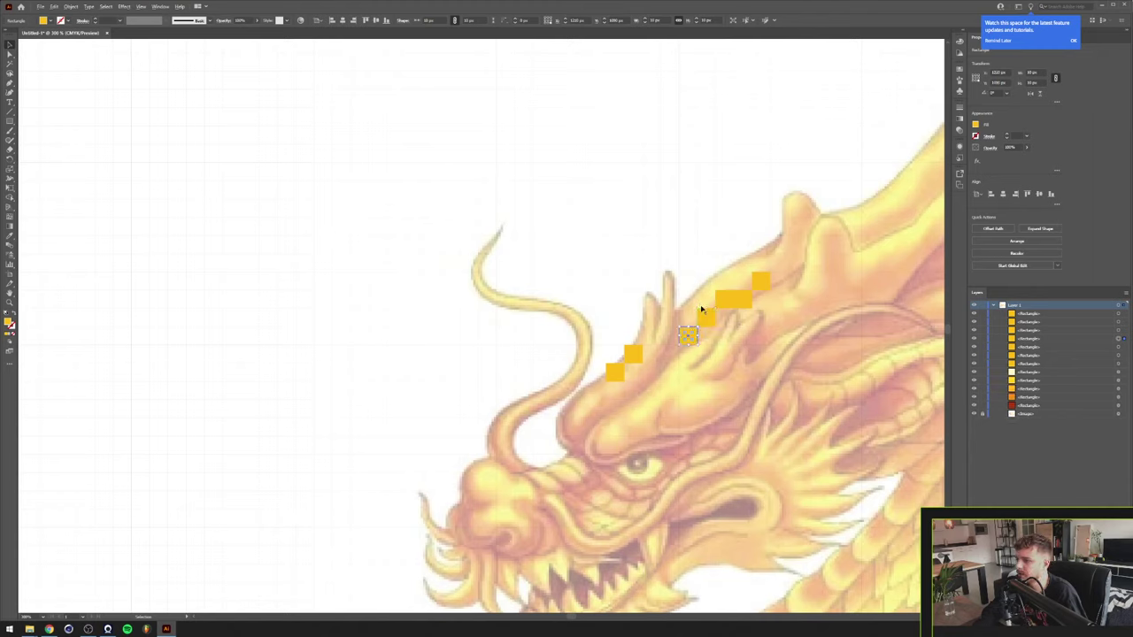
{"action": "key", "text": "alt+Down"}
{"action": "key", "text": "alt+Down"}
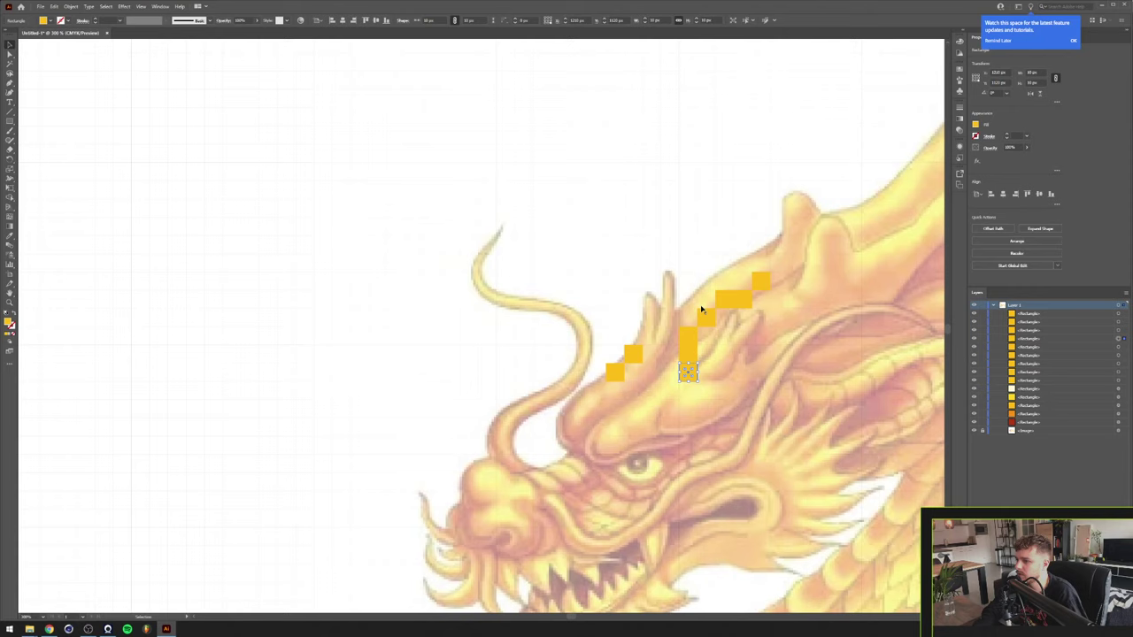
Place amber squares in a stepped line down the small fur tuft behind the brow.
{"action": "key", "text": "Right"}
{"action": "key", "text": "Right"}
{"action": "key", "text": "alt+Up"}
{"action": "key", "text": "Right"}
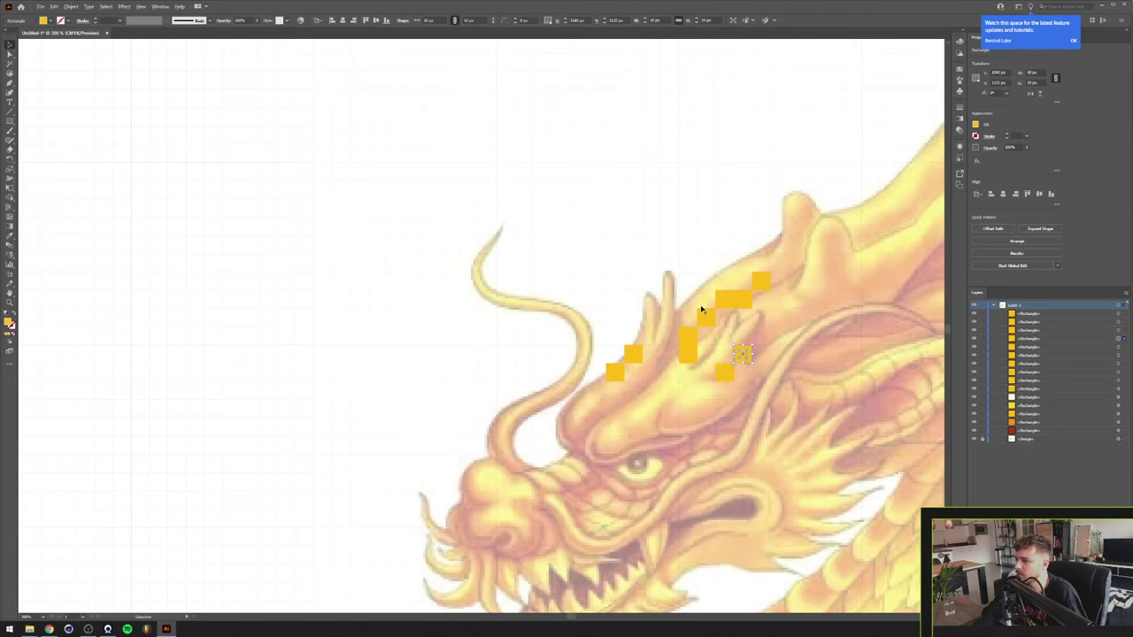
{"action": "key", "text": "alt+Down"}
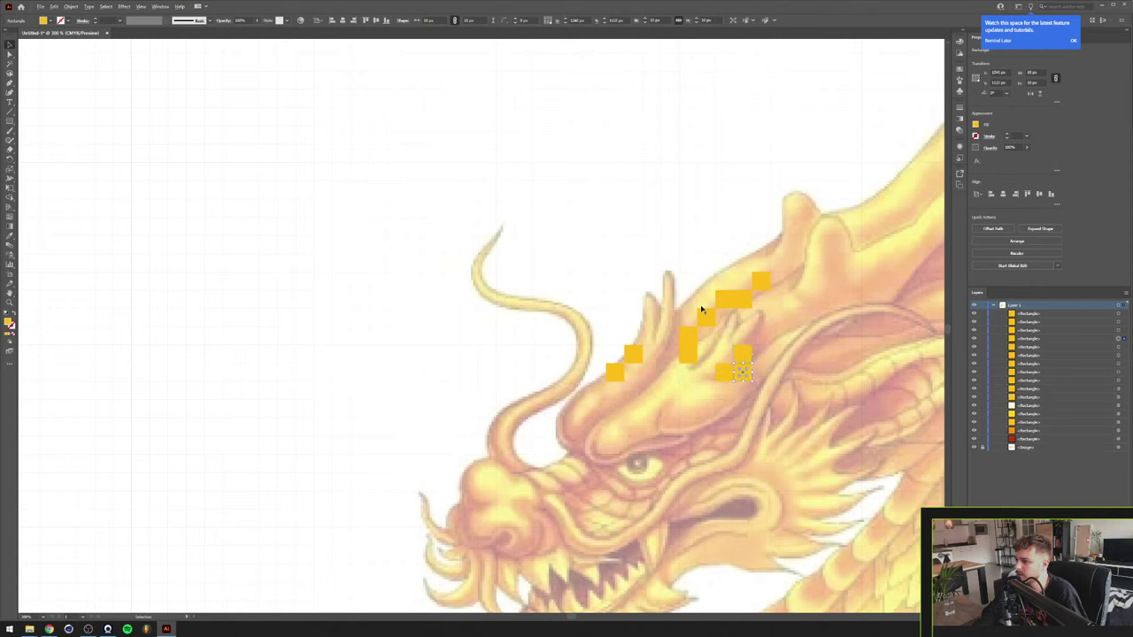
{"action": "key", "text": "alt+Down"}
{"action": "key", "text": "Left"}
{"action": "key", "text": "alt+Down"}
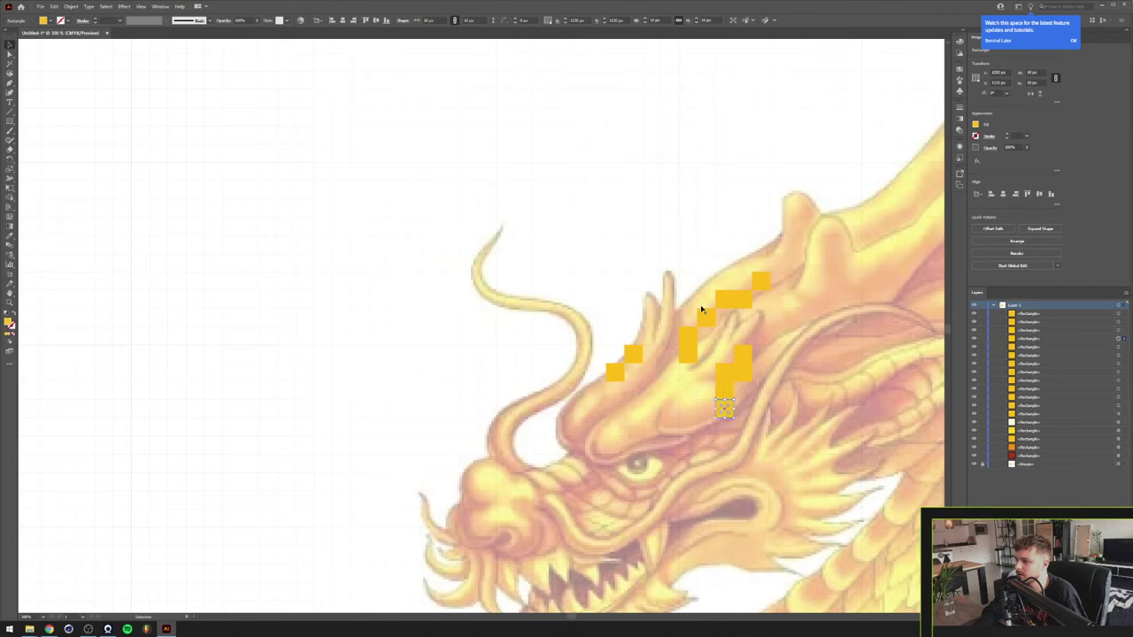
Continue the amber squares from the fur tuft along the brow ridge above the eye to its front end.
{"action": "key", "text": "Left"}
{"action": "key", "text": "Up"}
{"action": "key", "text": "Down"}
{"action": "key", "text": "alt+Down"}
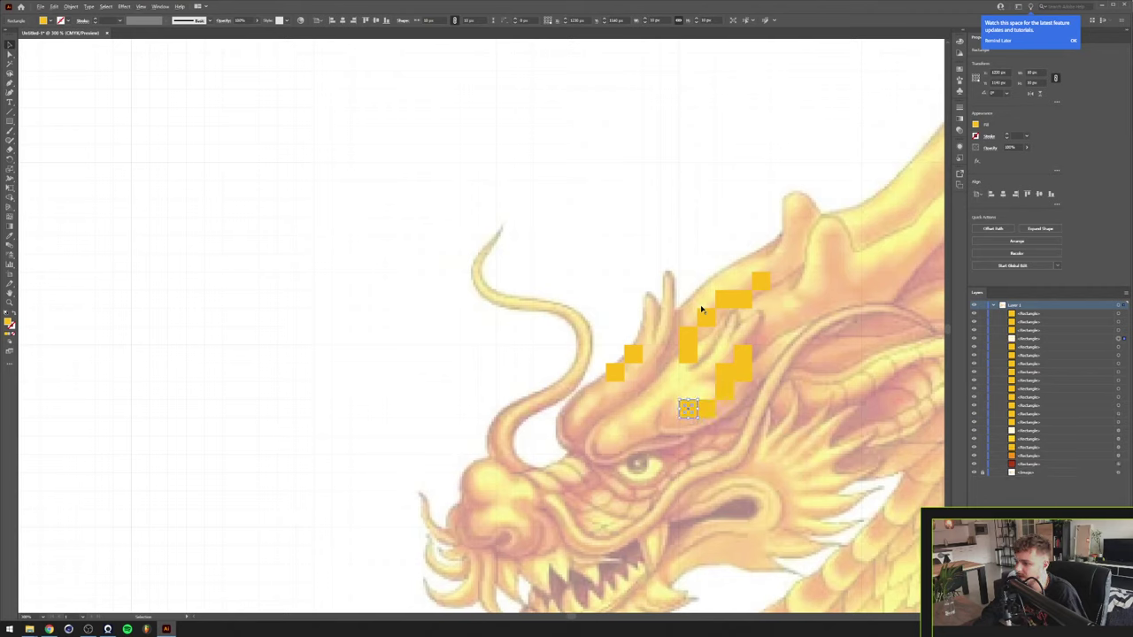
{"action": "key", "text": "Left"}
{"action": "key", "text": "alt+Left"}
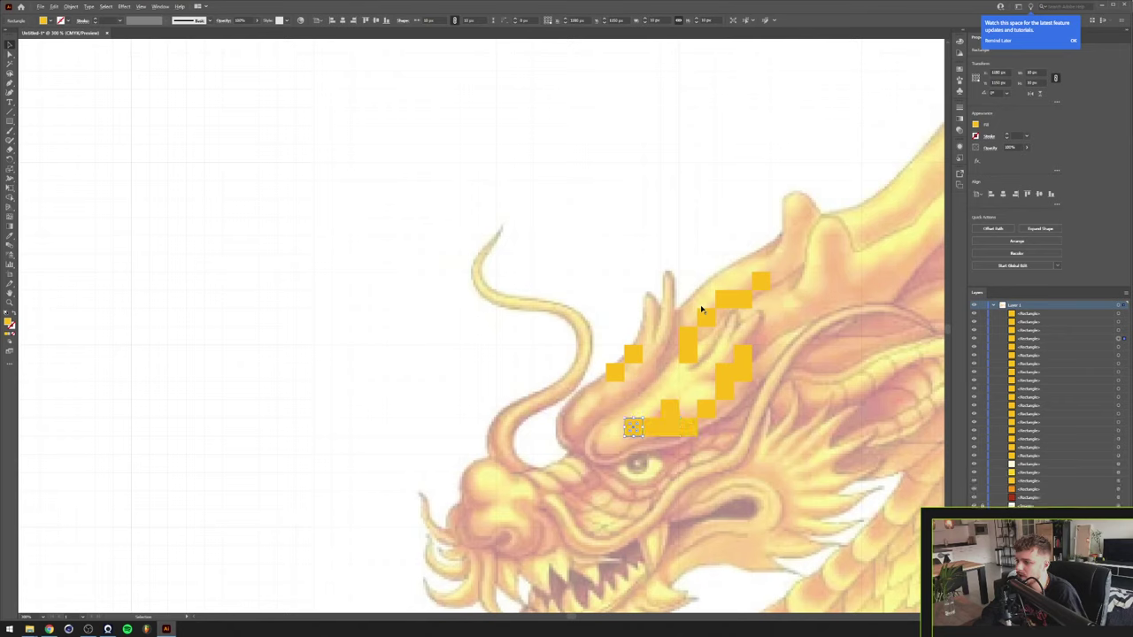
{"action": "key", "text": "alt+Left"}
{"action": "key", "text": "Down"}
{"action": "key", "text": "alt+Left"}
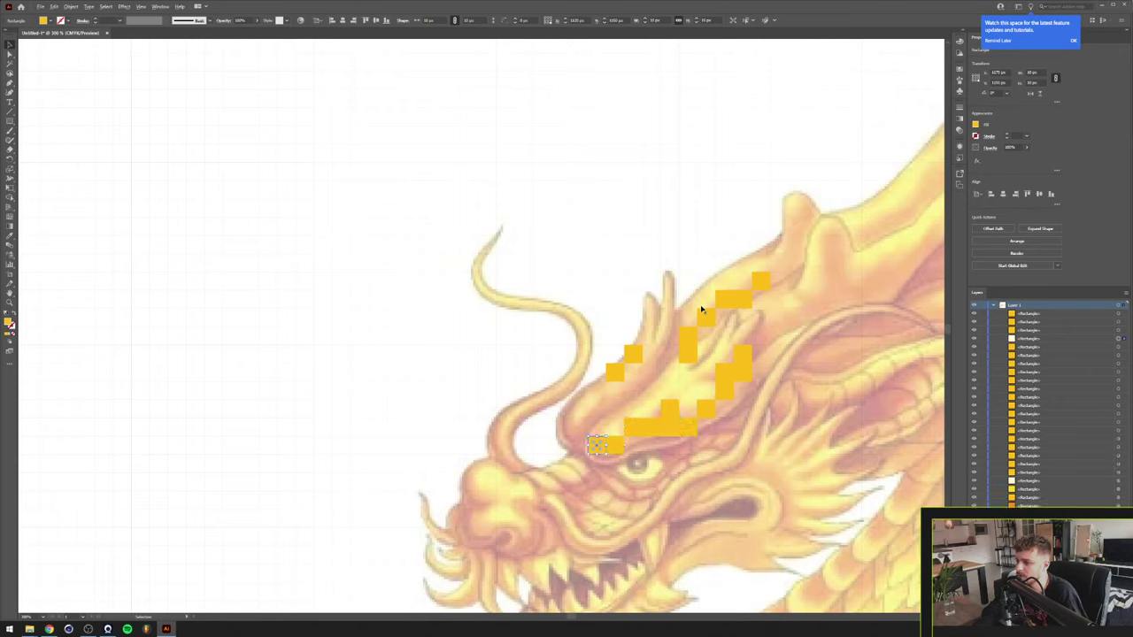
Reposition the spare amber square at the brow's front and duplicate it so two squares step diagonally up above the ridge.
{"action": "key", "text": "Left"}
{"action": "key", "text": "Left"}
{"action": "key", "text": "Left"}
{"action": "key", "text": "Up"}
{"action": "key", "text": "Right"}
{"action": "key", "text": "Up"}
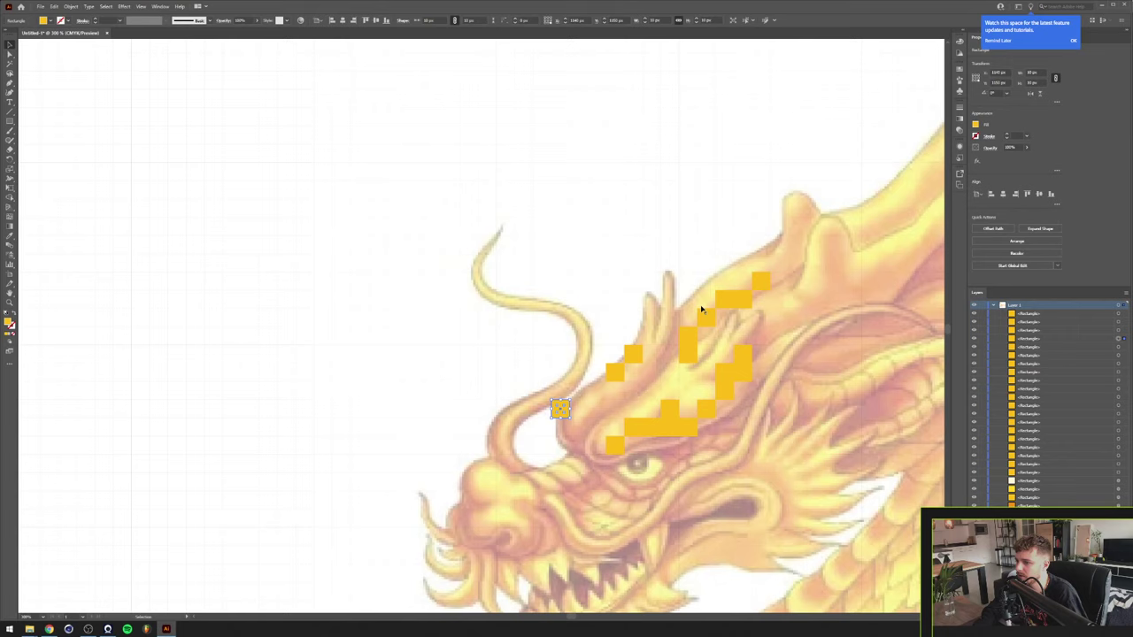
{"action": "key", "text": "Right"}
{"action": "key", "text": "Right"}
{"action": "key", "text": "Up"}
{"action": "key", "text": "Up"}
{"action": "key", "text": "Up"}
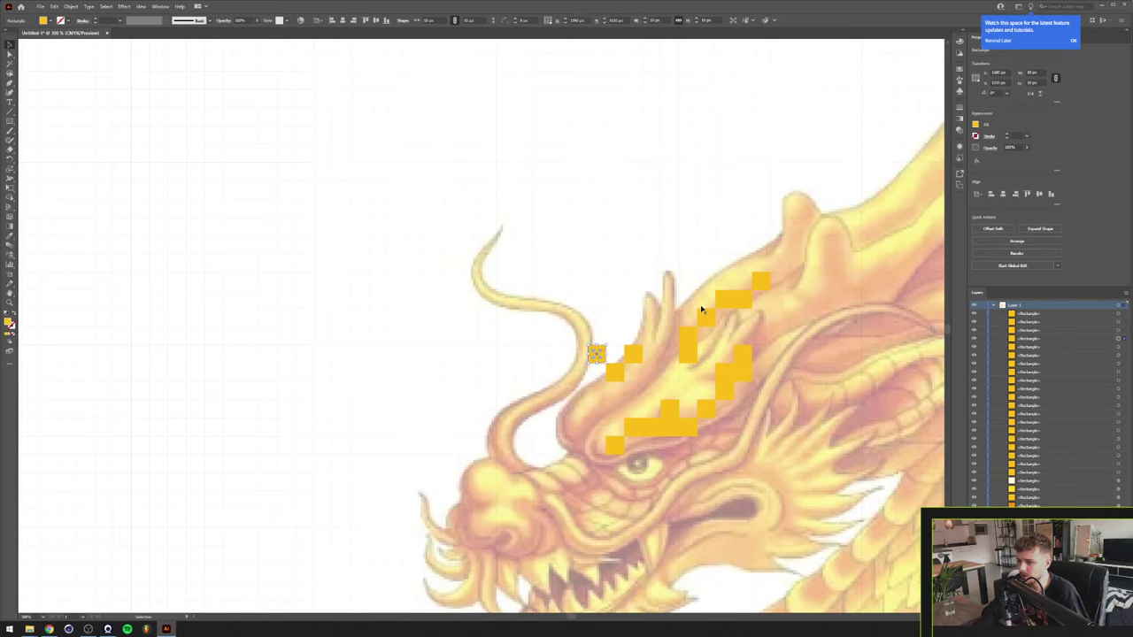
{"action": "key", "text": "Down"}
{"action": "key", "text": "Down"}
{"action": "key", "text": "Down"}
{"action": "key", "text": "Down"}
{"action": "key", "text": "Right"}
{"action": "key", "text": "Up"}
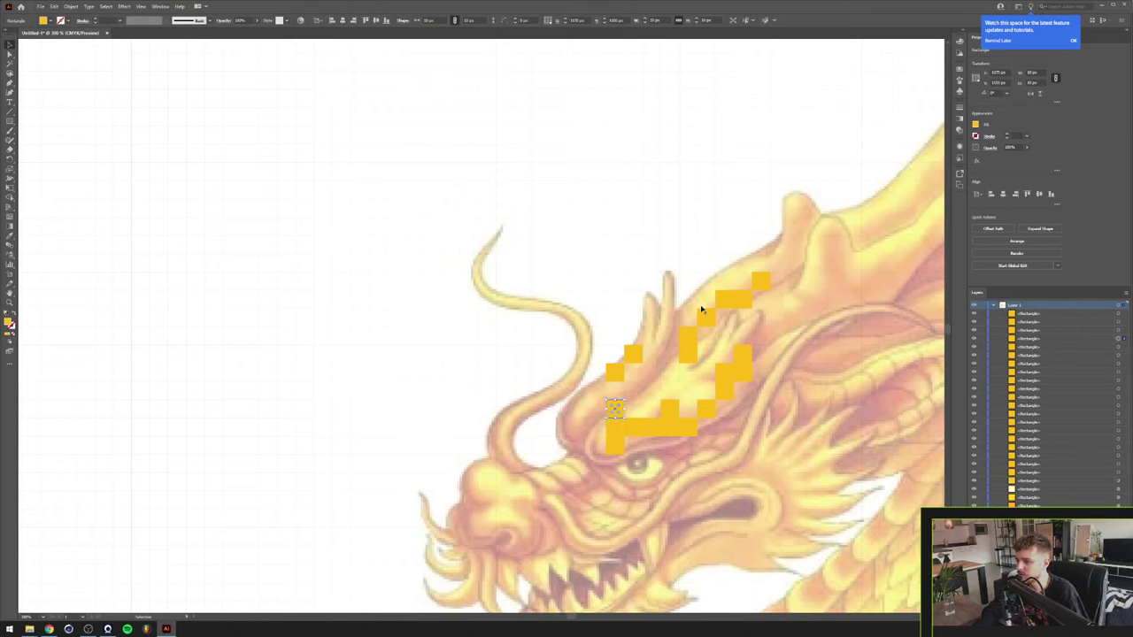
{"action": "key", "text": "Right"}
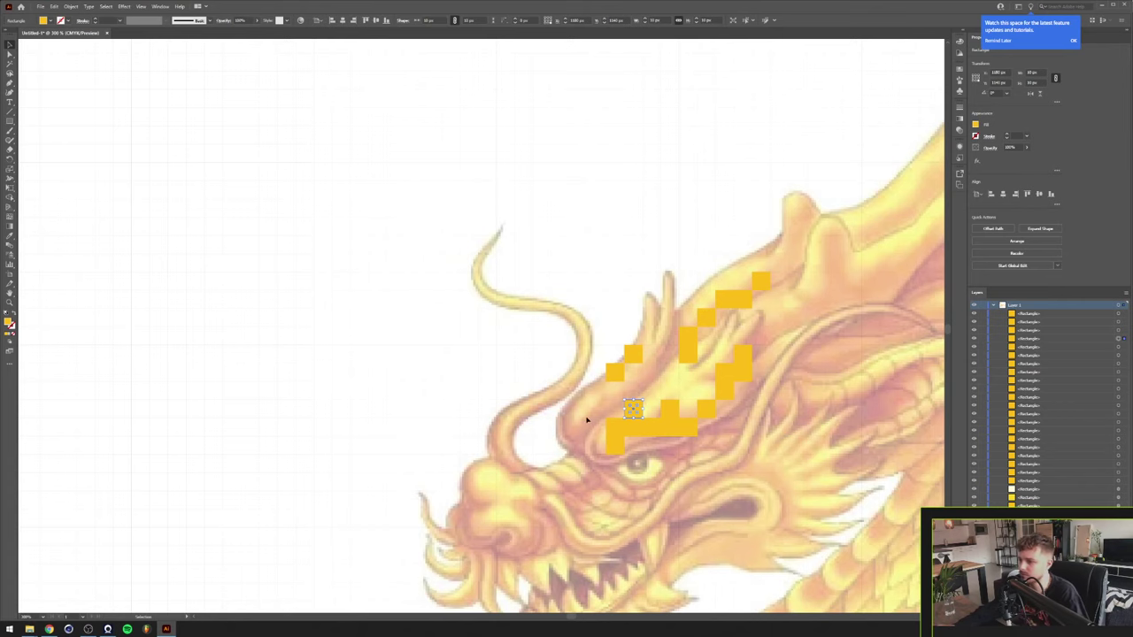
Recolour the two diagonal squares at the brow's front with the palette's bright yellow.
{"action": "left_click", "coordinate": [612, 426], "text": "shift"}
{"action": "scroll", "coordinate": [619, 389], "scroll_direction": "down", "scroll_amount": 2}
{"action": "scroll", "coordinate": [620, 351], "scroll_direction": "up", "scroll_amount": 2}
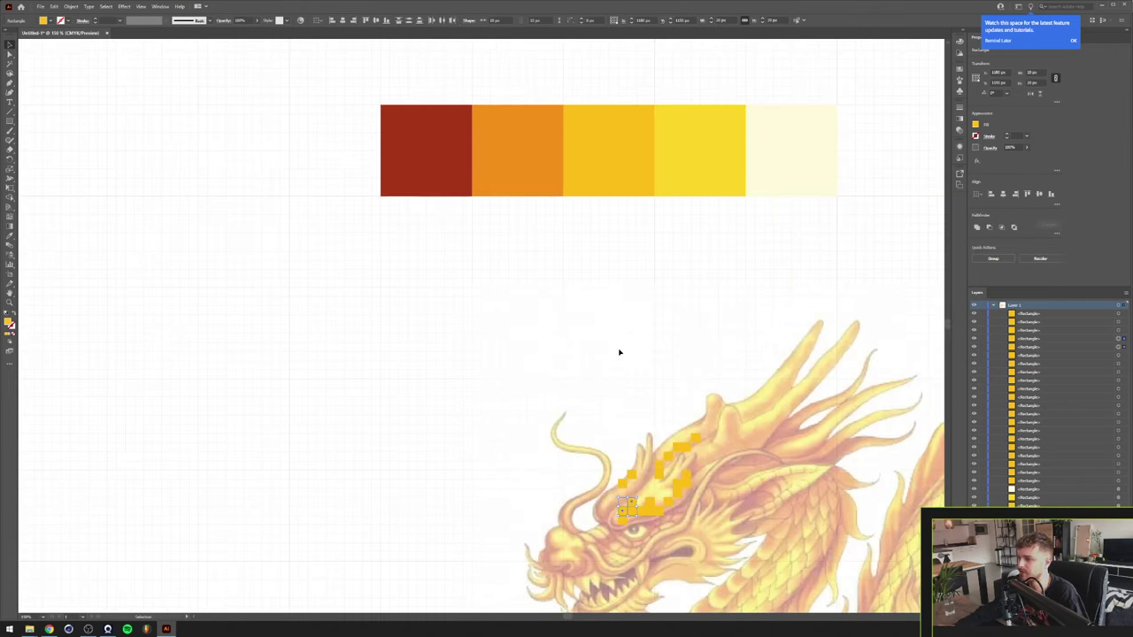
{"action": "key", "text": "i"}
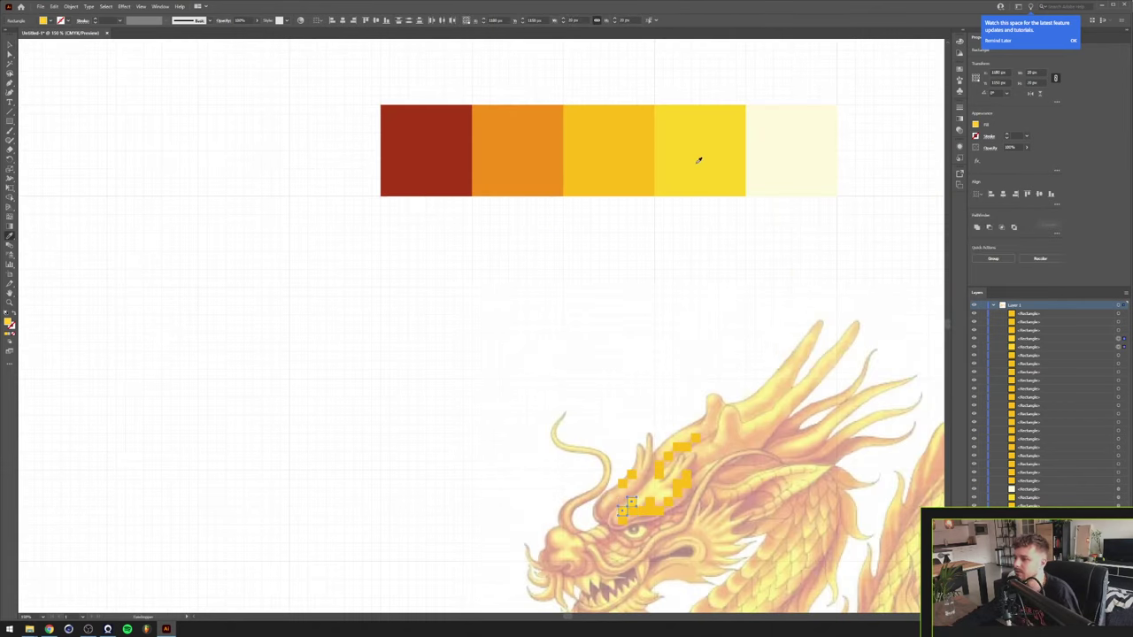
{"action": "left_click", "coordinate": [698, 160]}
{"action": "key", "text": "v"}
{"action": "left_click", "coordinate": [641, 399]}
Duplicate the bright yellow square along the brow just above the amber ridge line, stepping one row up midway.
{"action": "scroll", "coordinate": [637, 425], "scroll_direction": "up", "scroll_amount": 2}
{"action": "left_click_drag", "start_coordinate": [642, 443], "coordinate": [641, 321]}
{"action": "left_click", "coordinate": [635, 454]}
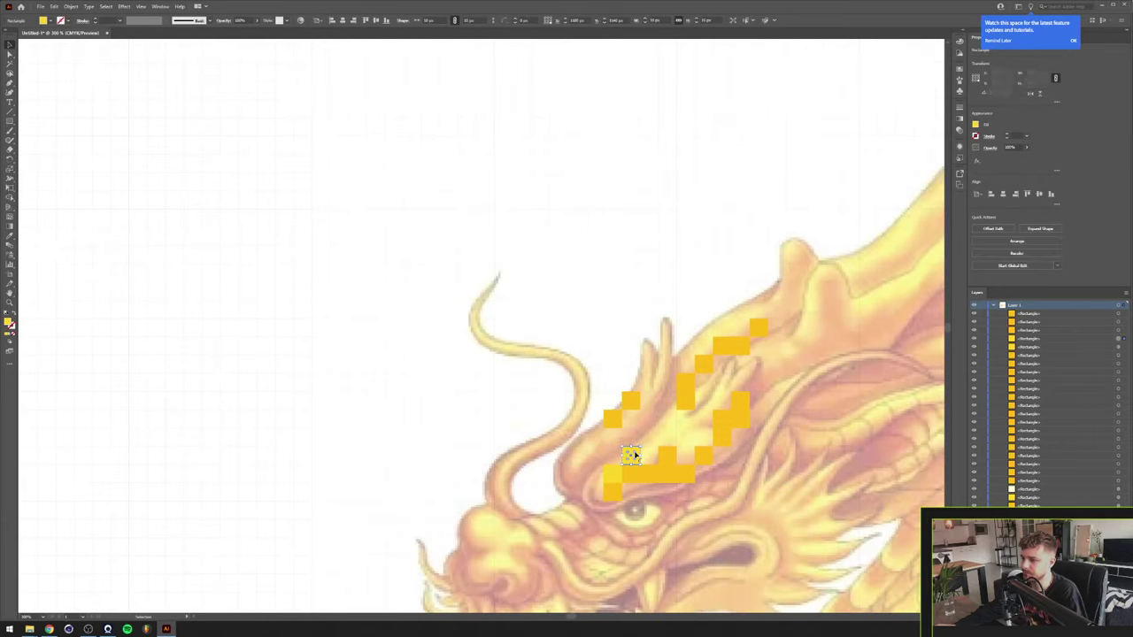
{"action": "left_click_drag", "start_coordinate": [632, 455], "coordinate": [648, 455]}
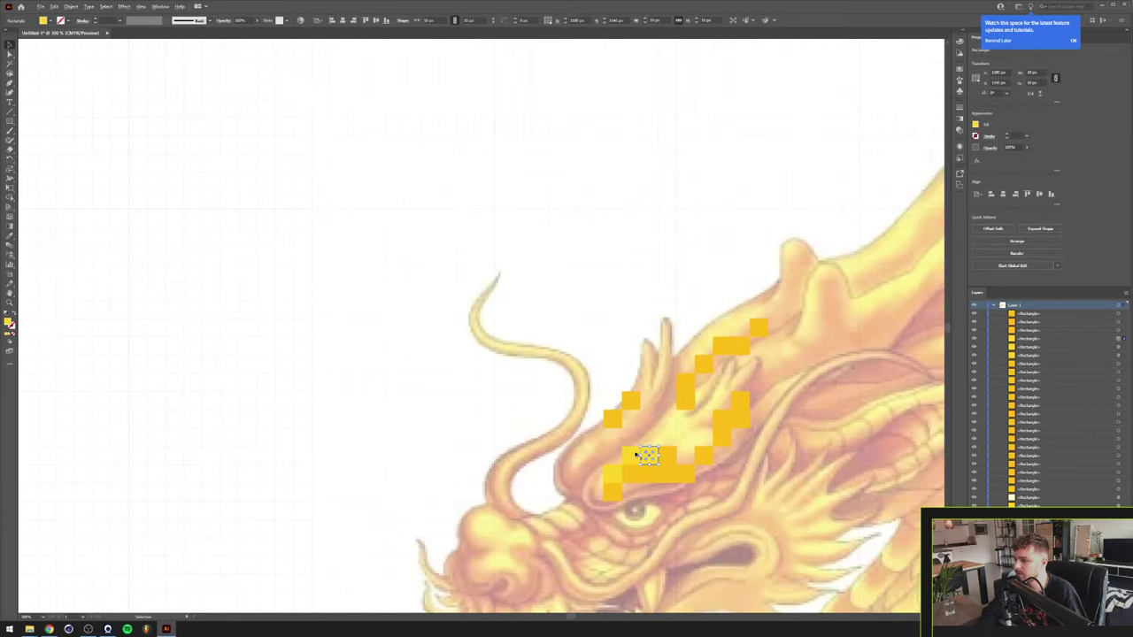
{"action": "key", "text": "Up"}
{"action": "key", "text": "Right"}
{"action": "key", "text": "alt+Right"}
{"action": "key", "text": "alt+Down"}
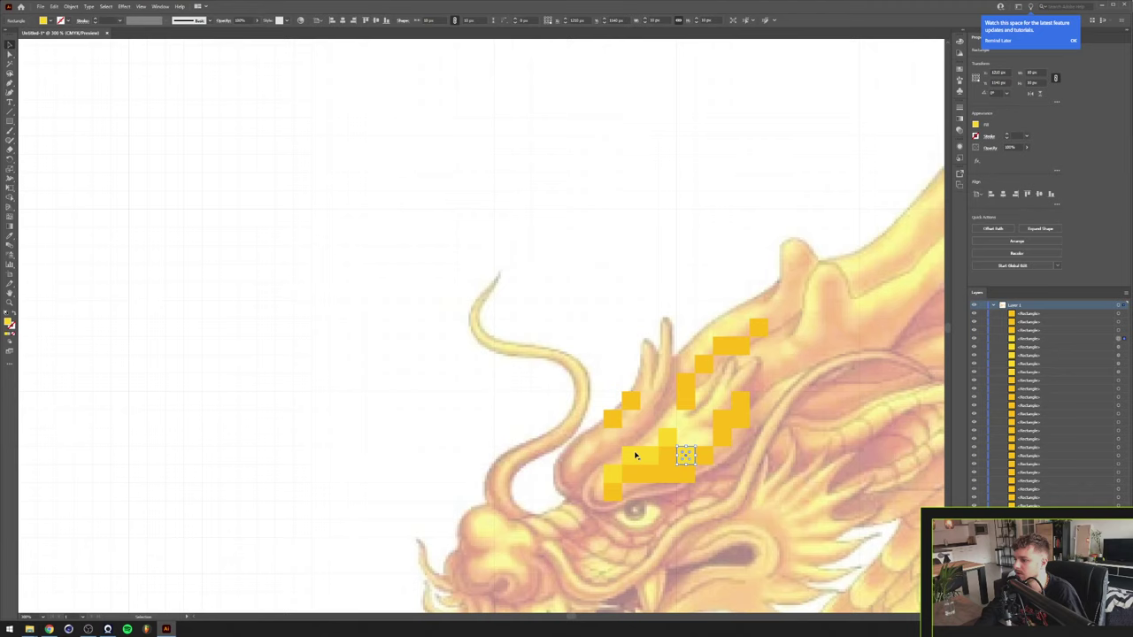
Add bright yellow squares around the pale highlight in the middle of the brow, leaving the highlight cell open.
{"action": "key", "text": "alt+Right"}
{"action": "key", "text": "alt+Up"}
{"action": "key", "text": "alt+Up"}
{"action": "key", "text": "Left"}
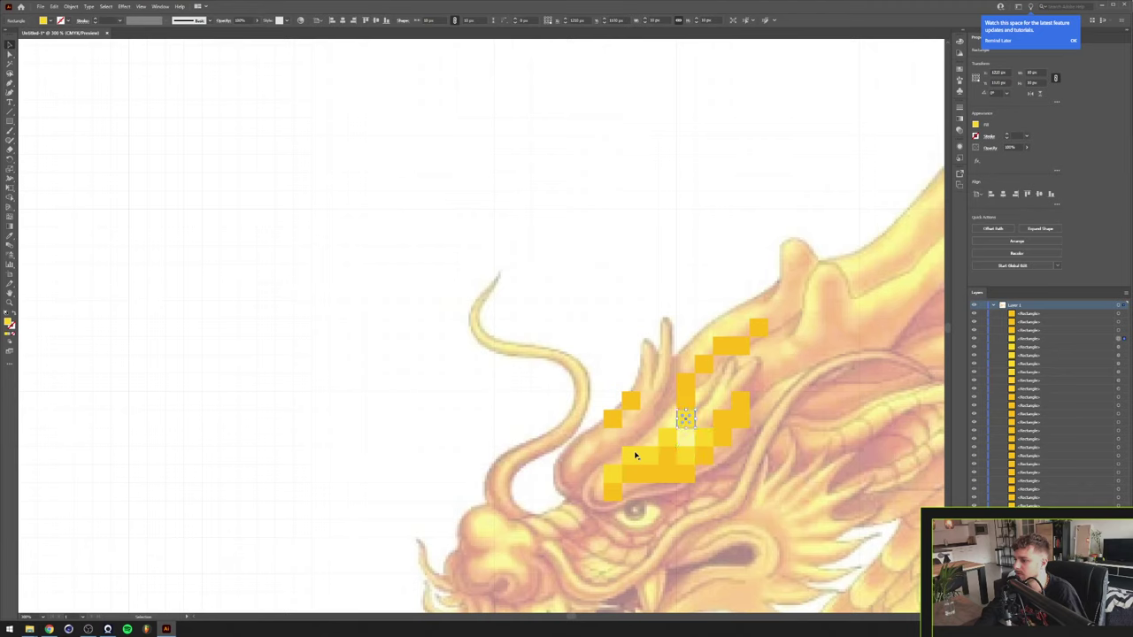
{"action": "key", "text": "Down"}
{"action": "key", "text": "Up"}
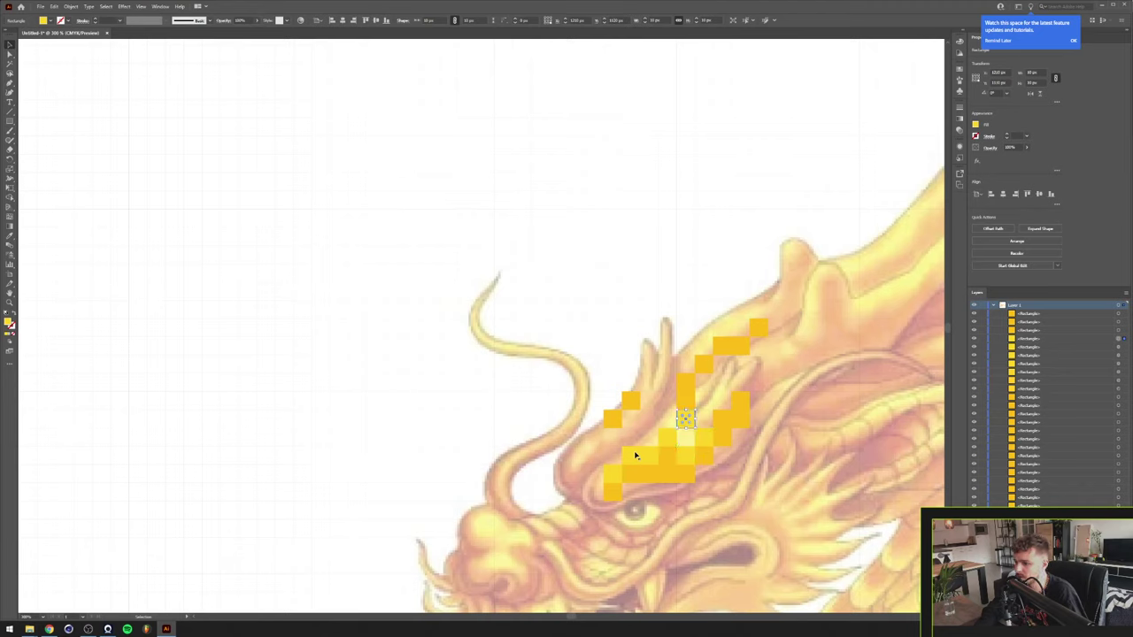
{"action": "key", "text": "alt+Left"}
{"action": "key", "text": "alt+Right"}
{"action": "key", "text": "alt+Right"}
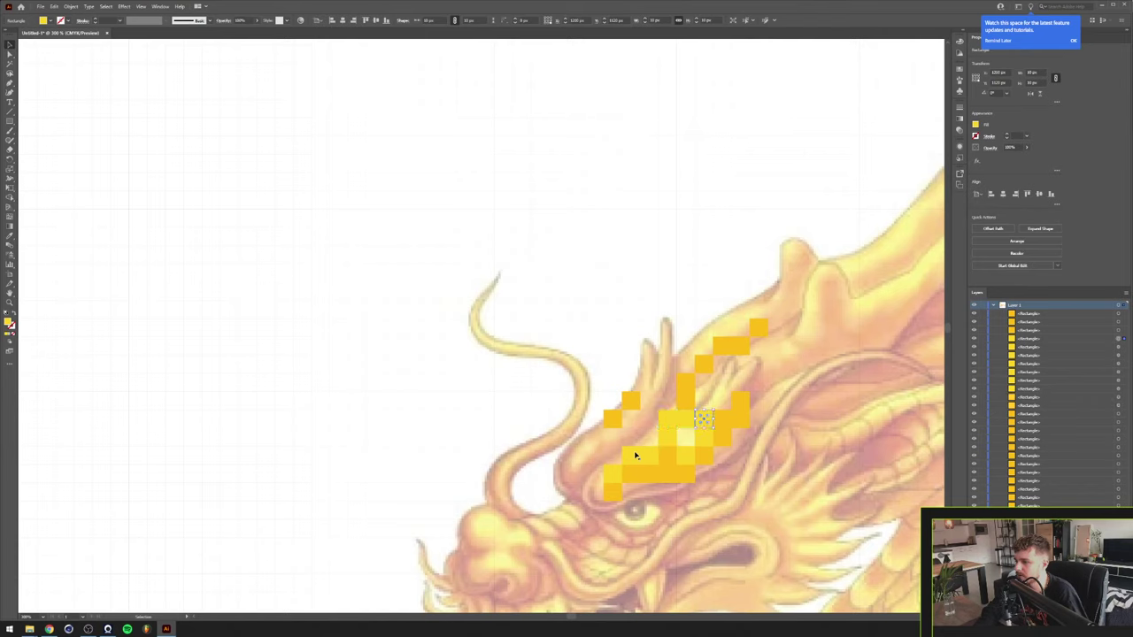
Place bright yellow squares inside the fur tuft and diagonally along the outer edge of the amber forehead ridge.
{"action": "key", "text": "Right"}
{"action": "key", "text": "Up"}
{"action": "key", "text": "alt+Up"}
{"action": "key", "text": "Left"}
{"action": "key", "text": "Left"}
{"action": "key", "text": "Up"}
{"action": "key", "text": "alt+Up"}
{"action": "key", "text": "Right"}
{"action": "key", "text": "alt+Right"}
{"action": "key", "text": "Up"}
{"action": "key", "text": "alt+Right"}
{"action": "key", "text": "alt+Left"}
Add a bright yellow square above the amber steps at the front crest and move a copy onto the dragon's whisker.
{"action": "key", "text": "Left"}
{"action": "key", "text": "Left"}
{"action": "key", "text": "Left"}
{"action": "key", "text": "Left"}
{"action": "key", "text": "Left"}
{"action": "key", "text": "Left"}
{"action": "key", "text": "Down"}
{"action": "key", "text": "Down"}
{"action": "key", "text": "Down"}
{"action": "key", "text": "Down"}
{"action": "key", "text": "Up"}
{"action": "key", "text": "Right"}
{"action": "key", "text": "Right"}
{"action": "key", "text": "alt+Left"}
{"action": "key", "text": "Left"}
{"action": "key", "text": "Left"}
{"action": "key", "text": "Up"}
{"action": "key", "text": "Left"}
{"action": "key", "text": "Down"}
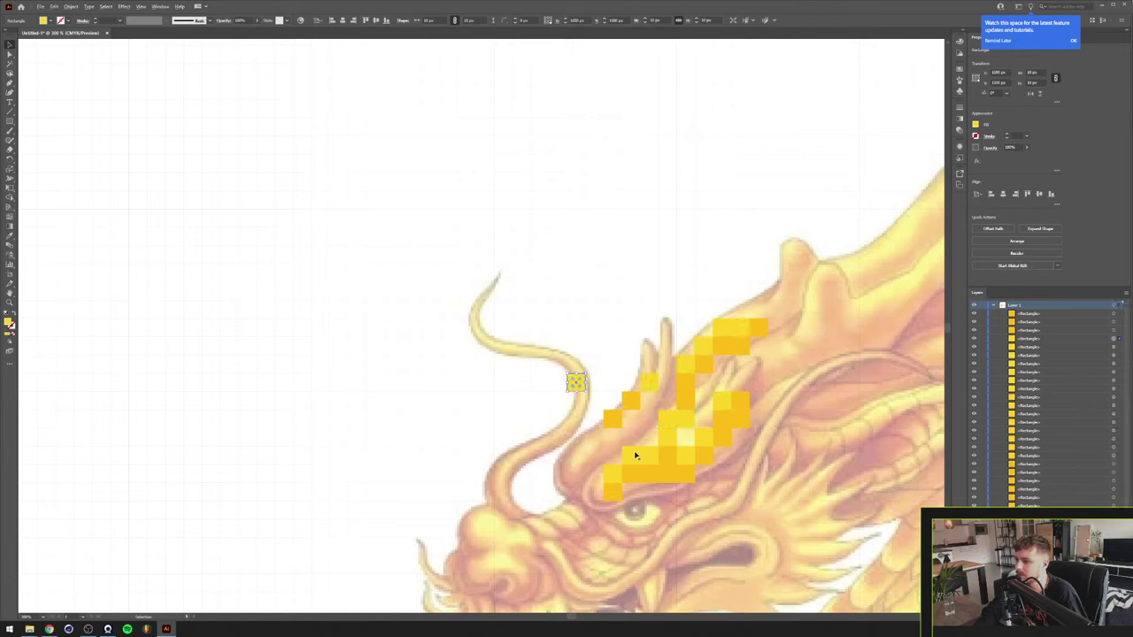
Trace the whisker's upper bend with bright yellow squares in a vertical run, a short horizontal run and one lower diagonal square.
{"action": "key", "text": "alt+Up"}
{"action": "key", "text": "alt+Up"}
{"action": "key", "text": "Left"}
{"action": "key", "text": "Left"}
{"action": "key", "text": "Right"}
{"action": "key", "text": "alt+Left"}
{"action": "key", "text": "alt+Left"}
{"action": "key", "text": "Right"}
{"action": "key", "text": "Right"}
{"action": "key", "text": "Right"}
{"action": "key", "text": "Down"}
{"action": "key", "text": "Down"}
{"action": "key", "text": "Down"}
{"action": "key", "text": "alt+Down"}
{"action": "key", "text": "Left"}
{"action": "key", "text": "alt+Down"}
Place bright yellow squares side by side on top of the dragon's nose.
{"action": "key", "text": "Down"}
{"action": "key", "text": "Down"}
{"action": "key", "text": "Down"}
{"action": "key", "text": "Down"}
{"action": "key", "text": "Left"}
{"action": "key", "text": "Left"}
{"action": "key", "text": "Down"}
{"action": "key", "text": "Left"}
{"action": "key", "text": "Left"}
{"action": "key", "text": "alt+Right"}
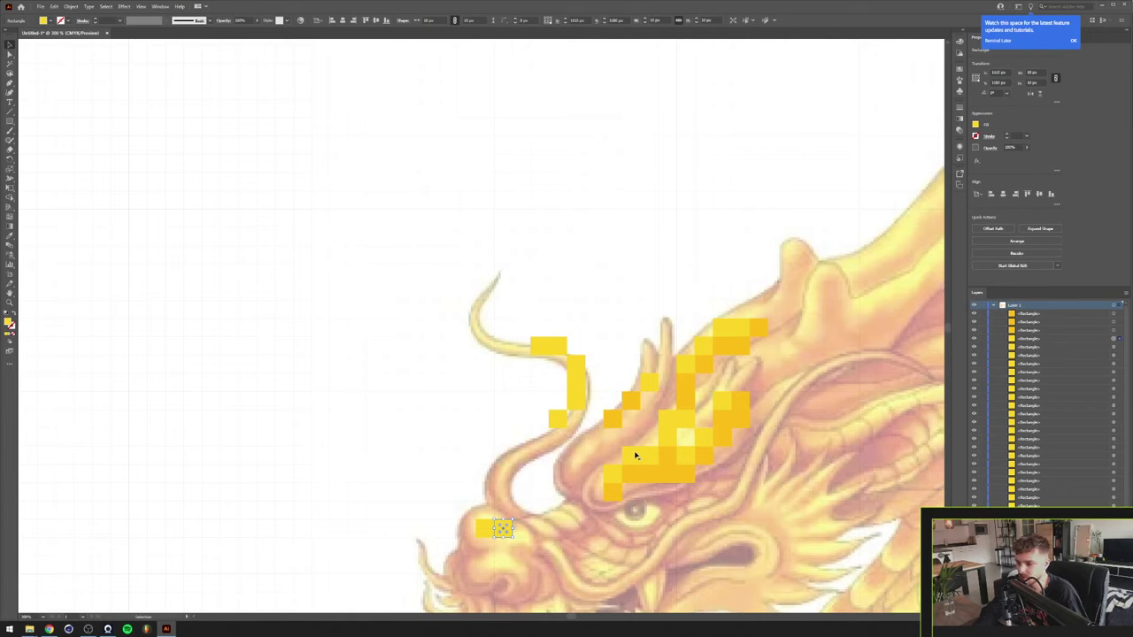
Move the second nose square to the front end of the brow, directly beside the lowest amber square.
{"action": "key", "text": "Right"}
{"action": "key", "text": "Right"}
{"action": "key", "text": "Right"}
{"action": "key", "text": "Right"}
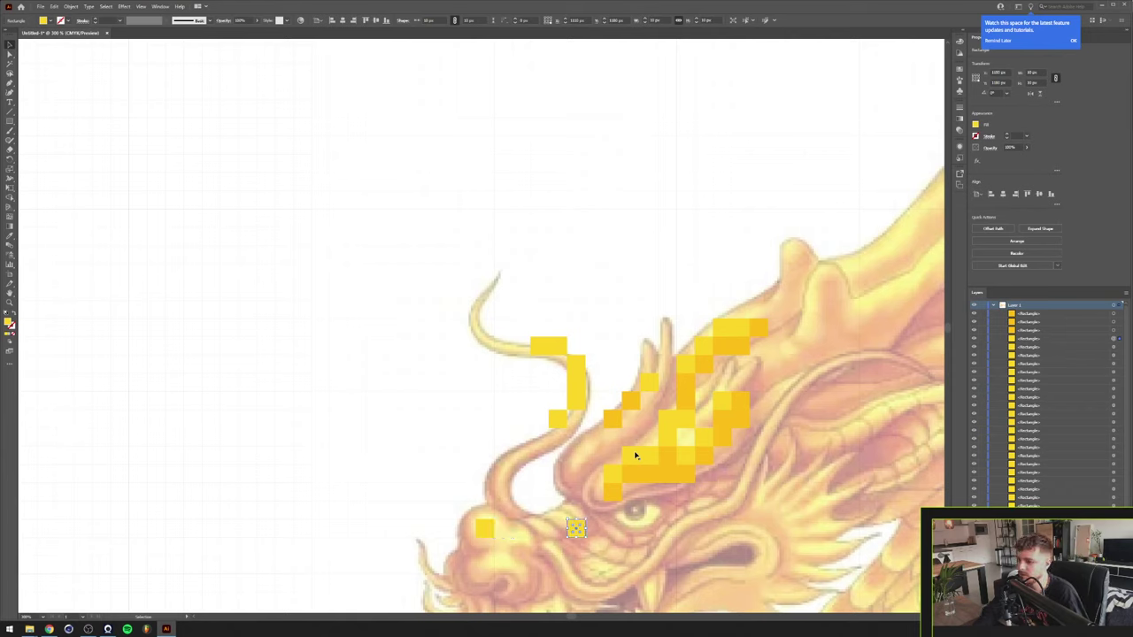
{"action": "key", "text": "Up"}
{"action": "key", "text": "Up"}
{"action": "key", "text": "Right"}
{"action": "key", "text": "Up"}
{"action": "key", "text": "Down"}
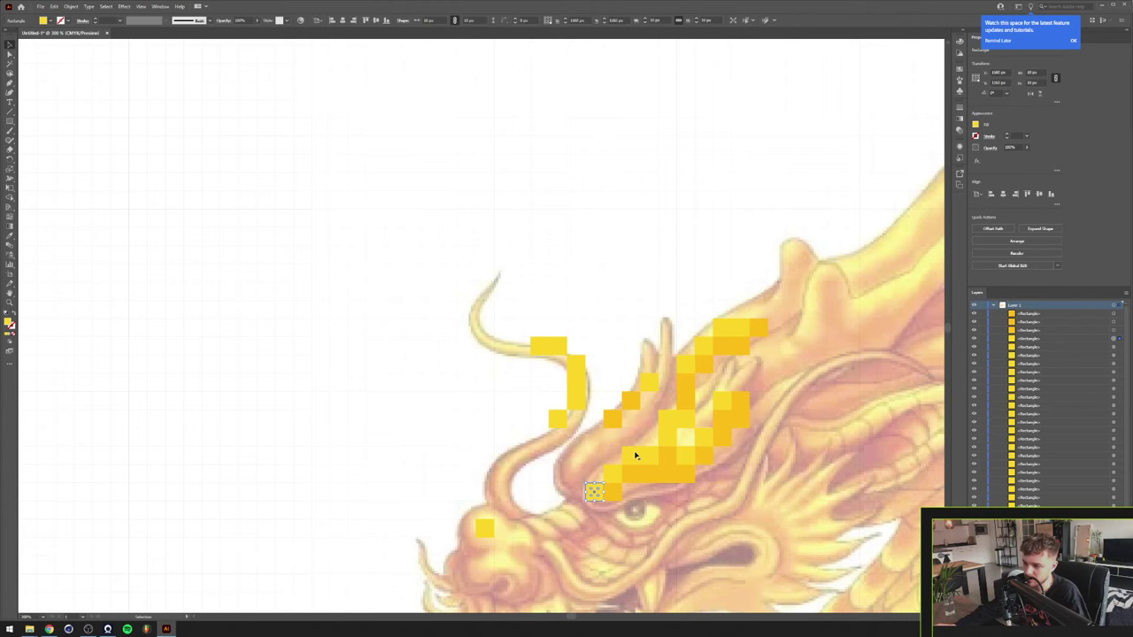
Recolour the square at the brow's front end with the palette's orange and duplicate it diagonally down toward the eye.
{"action": "left_click_drag", "start_coordinate": [498, 183], "coordinate": [523, 274]}
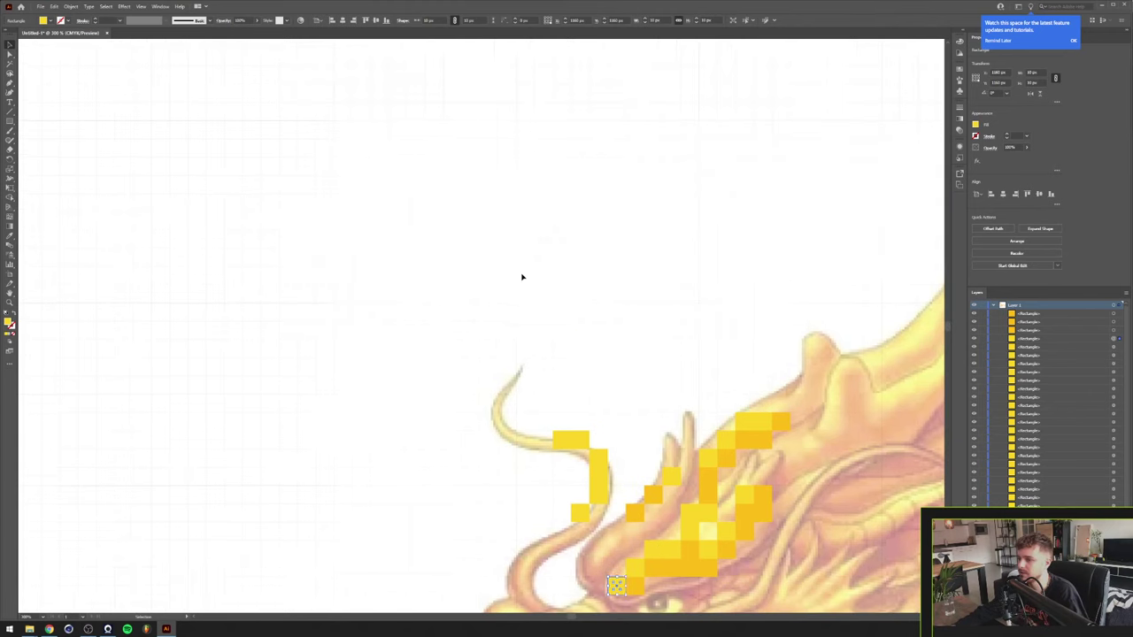
{"action": "scroll", "coordinate": [522, 274], "scroll_direction": "down", "scroll_amount": 2}
{"action": "key", "text": "super"}
{"action": "scroll", "coordinate": [522, 273], "scroll_direction": "down", "scroll_amount": 1}
{"action": "left_click", "coordinate": [522, 272]}
{"action": "left_click", "coordinate": [531, 266]}
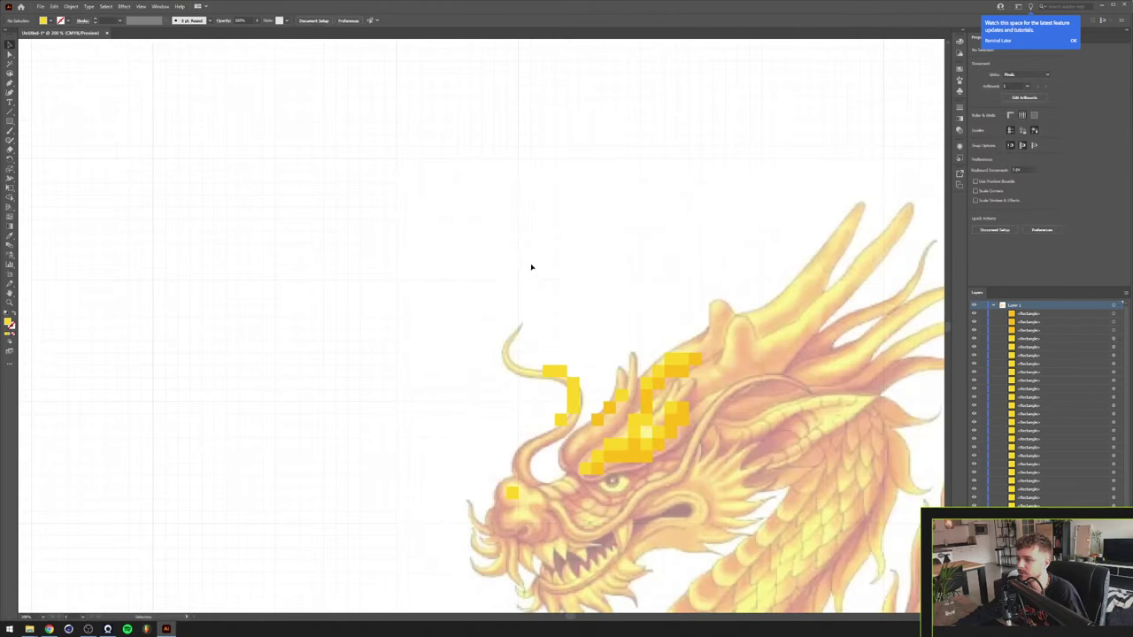
{"action": "scroll", "coordinate": [576, 354], "scroll_direction": "down", "scroll_amount": 2}
{"action": "key", "text": "i"}
{"action": "left_click", "coordinate": [522, 151]}
{"action": "key", "text": "v"}
{"action": "scroll", "coordinate": [585, 406], "scroll_direction": "up", "scroll_amount": 2}
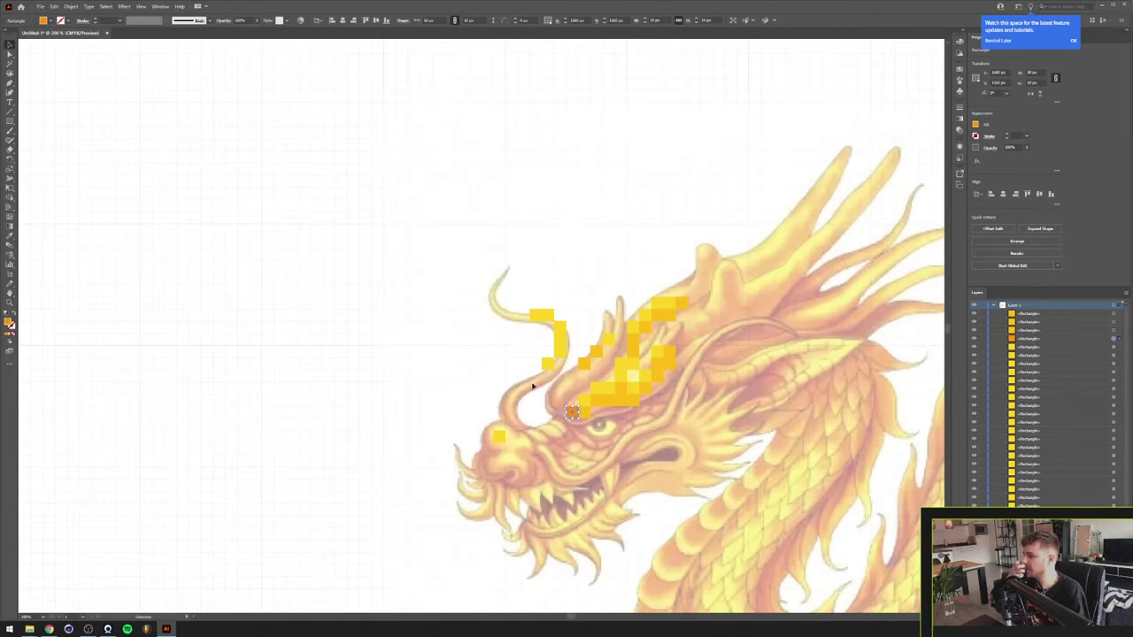
{"action": "key", "text": "Right"}
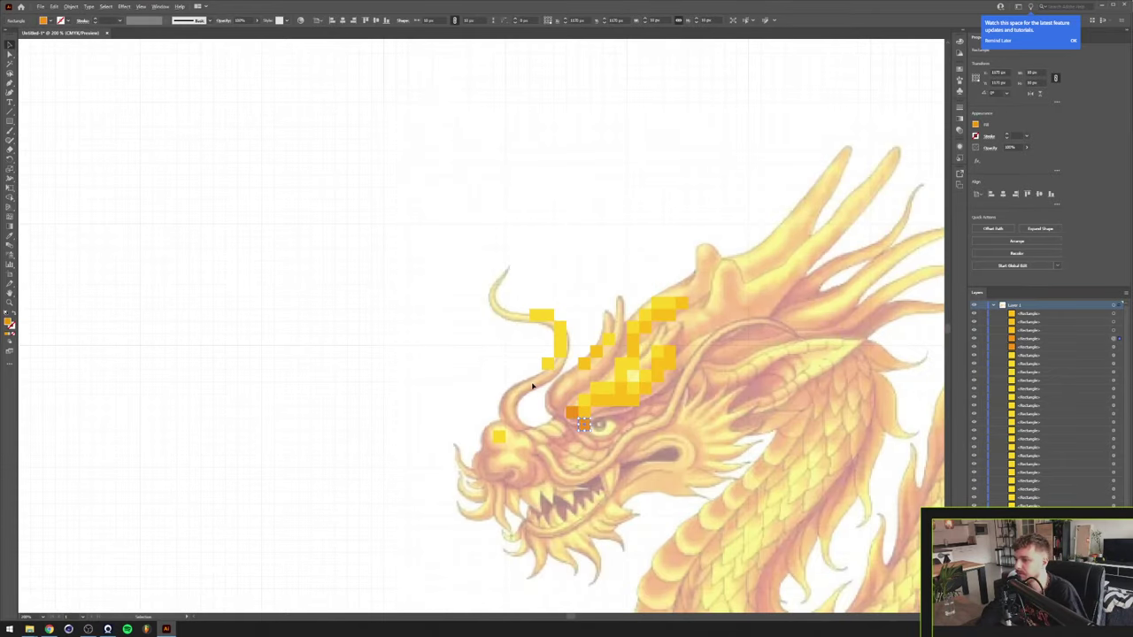
Duplicate the orange square along the brow's lower edge, stepping up to its rear end.
{"action": "key", "text": "alt+Right"}
{"action": "key", "text": "Up"}
{"action": "key", "text": "alt+Right"}
{"action": "key", "text": "alt+Right"}
{"action": "key", "text": "Right"}
{"action": "key", "text": "Right"}
{"action": "key", "text": "Right"}
{"action": "key", "text": "Up"}
{"action": "key", "text": "Up"}
{"action": "key", "text": "alt+Right"}
{"action": "key", "text": "Right"}
{"action": "key", "text": "Up"}
{"action": "key", "text": "Up"}
{"action": "key", "text": "alt+Up"}
{"action": "key", "text": "alt+Right"}
Move the last orange square from the brow's rear end forward to the ridge above the brow's front.
{"action": "key", "text": "Left"}
{"action": "key", "text": "Left"}
{"action": "key", "text": "Left"}
{"action": "key", "text": "Up"}
{"action": "key", "text": "Left"}
{"action": "key", "text": "Left"}
{"action": "key", "text": "Left"}
{"action": "key", "text": "Left"}
{"action": "key", "text": "Left"}
{"action": "key", "text": "Down"}
{"action": "key", "text": "Down"}
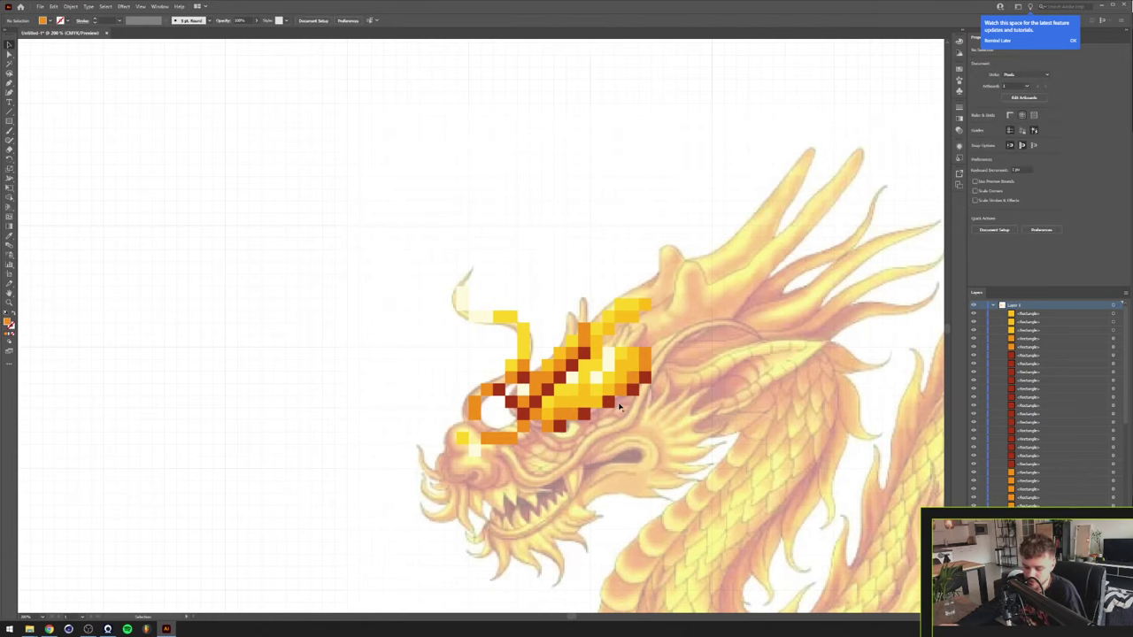
Examine the traced head up close and against the palette and the whole dragon on the artboard.
{"action": "scroll", "coordinate": [549, 426], "scroll_direction": "down", "scroll_amount": 3}
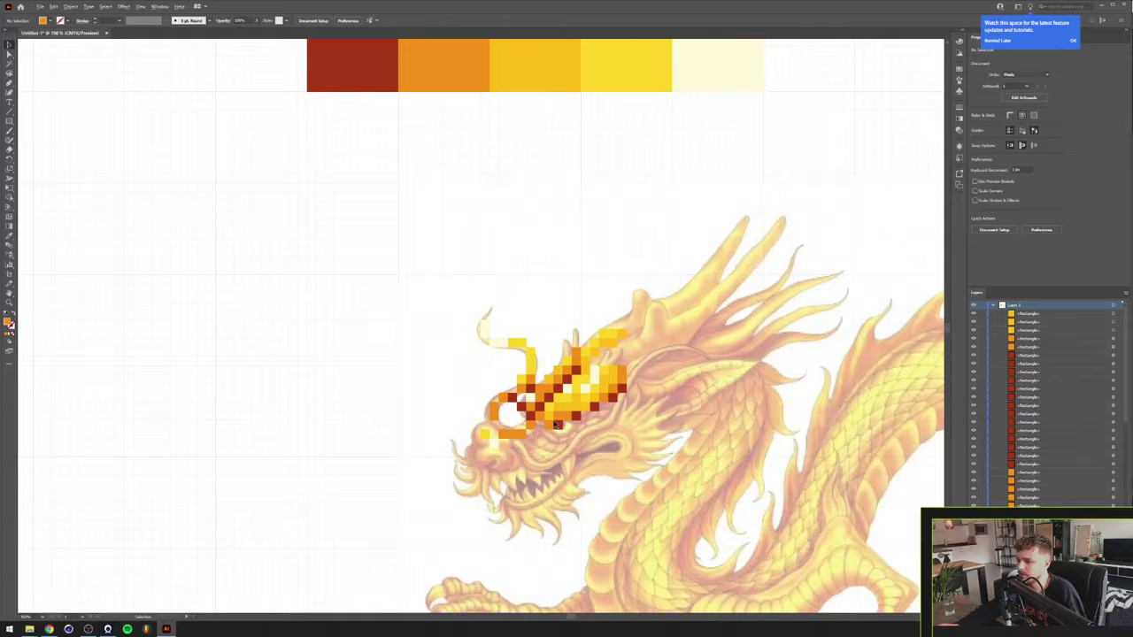
{"action": "scroll", "coordinate": [555, 423], "scroll_direction": "up", "scroll_amount": 3}
{"action": "scroll", "coordinate": [555, 424], "scroll_direction": "up", "scroll_amount": 2}
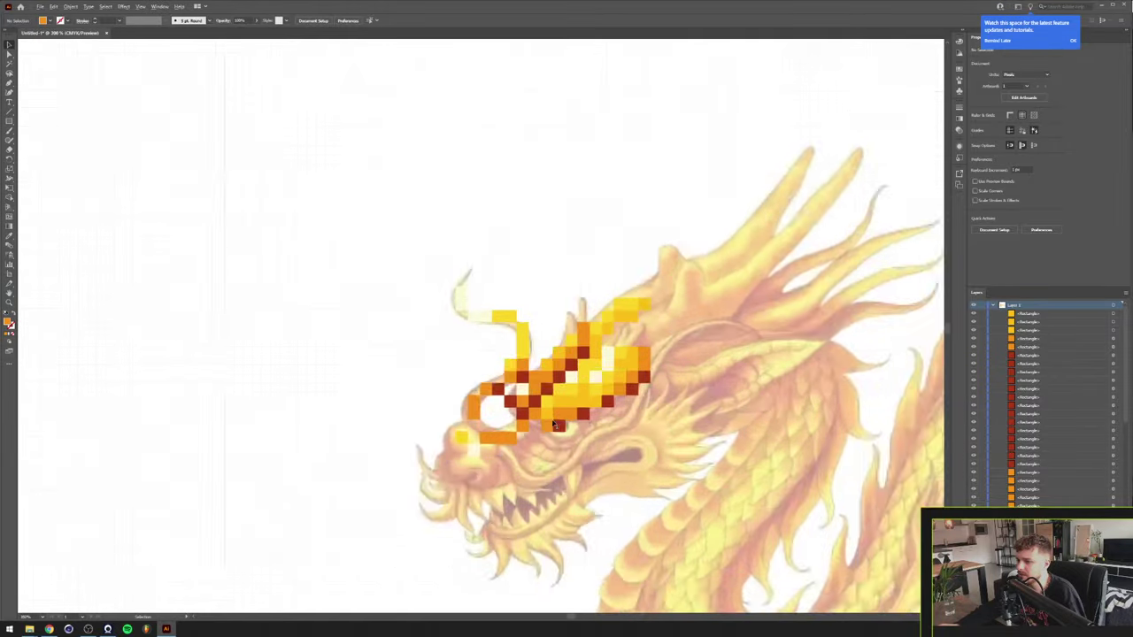
{"action": "scroll", "coordinate": [555, 424], "scroll_direction": "down", "scroll_amount": 4}
{"action": "scroll", "coordinate": [555, 424], "scroll_direction": "up", "scroll_amount": 6}
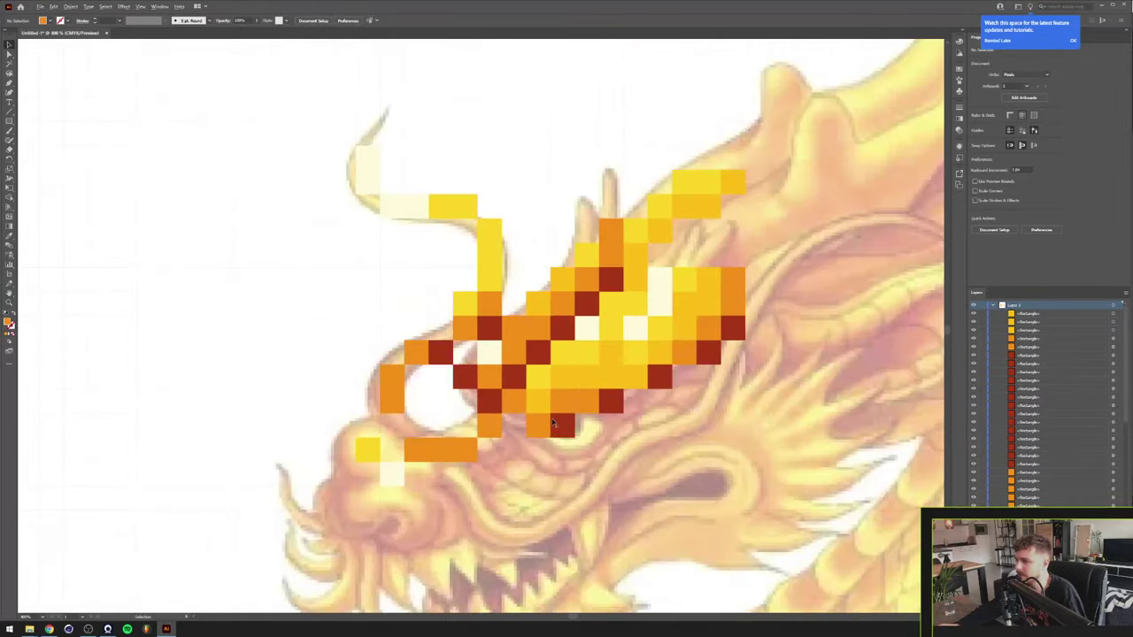
{"action": "scroll", "coordinate": [554, 424], "scroll_direction": "down", "scroll_amount": 5}
{"action": "scroll", "coordinate": [554, 424], "scroll_direction": "up", "scroll_amount": 1}
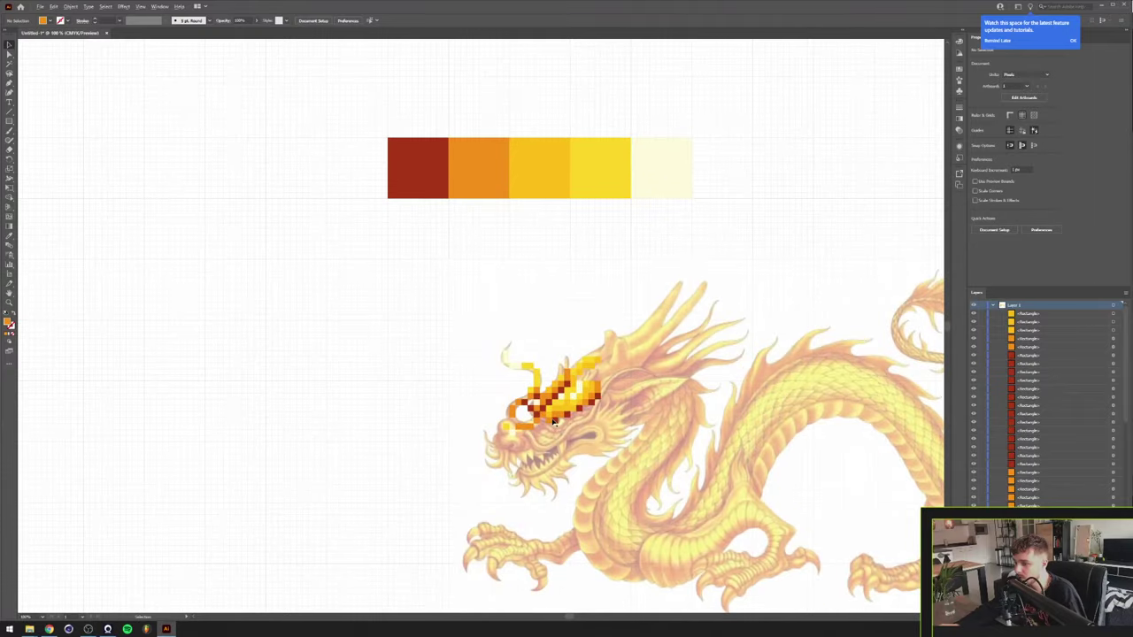
{"action": "scroll", "coordinate": [554, 424], "scroll_direction": "down", "scroll_amount": 1}
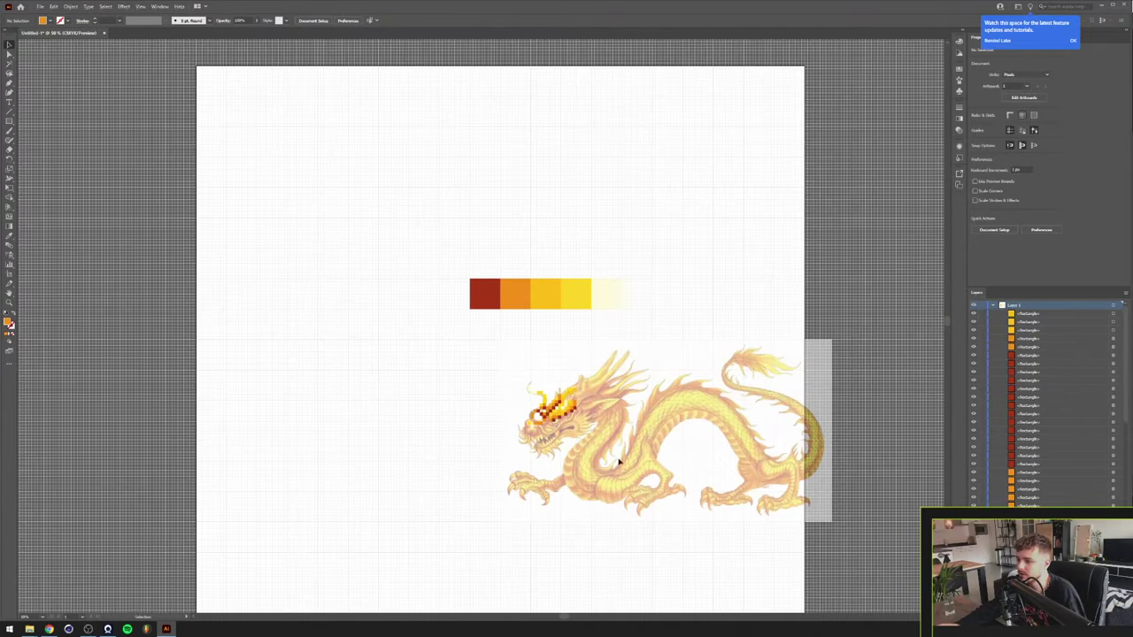
{"action": "left_click_drag", "start_coordinate": [521, 526], "coordinate": [541, 457]}
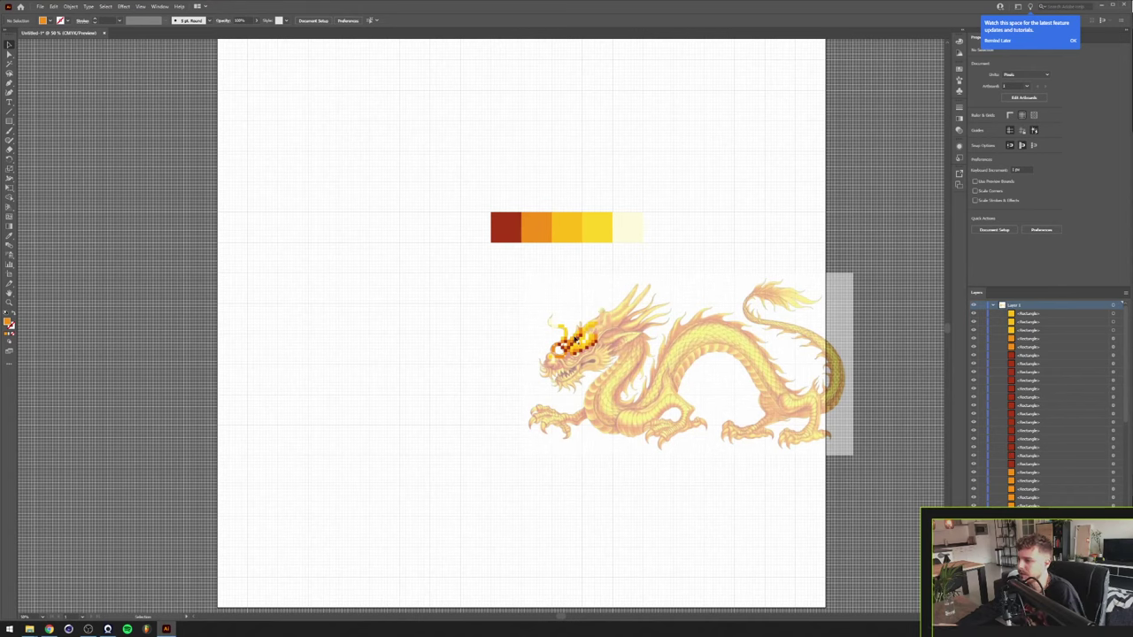
Show the rulers and check the gridline settings in the Guides & Grid preferences.
{"action": "key", "text": "ctrl+r"}
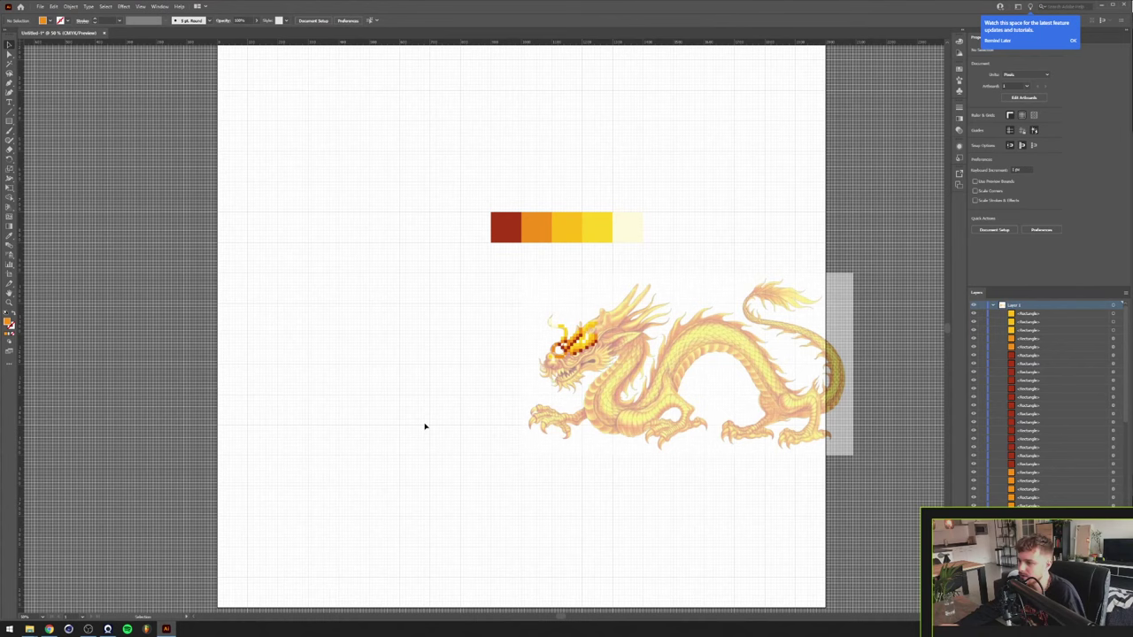
{"action": "left_click", "coordinate": [53, 6]}
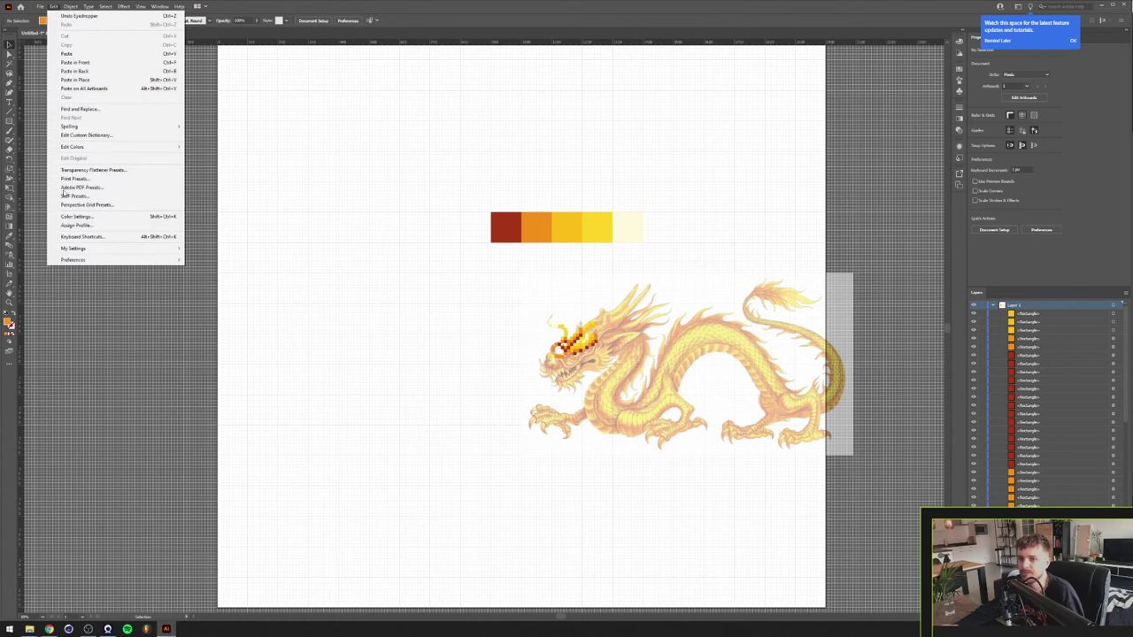
{"action": "left_click", "coordinate": [213, 281]}
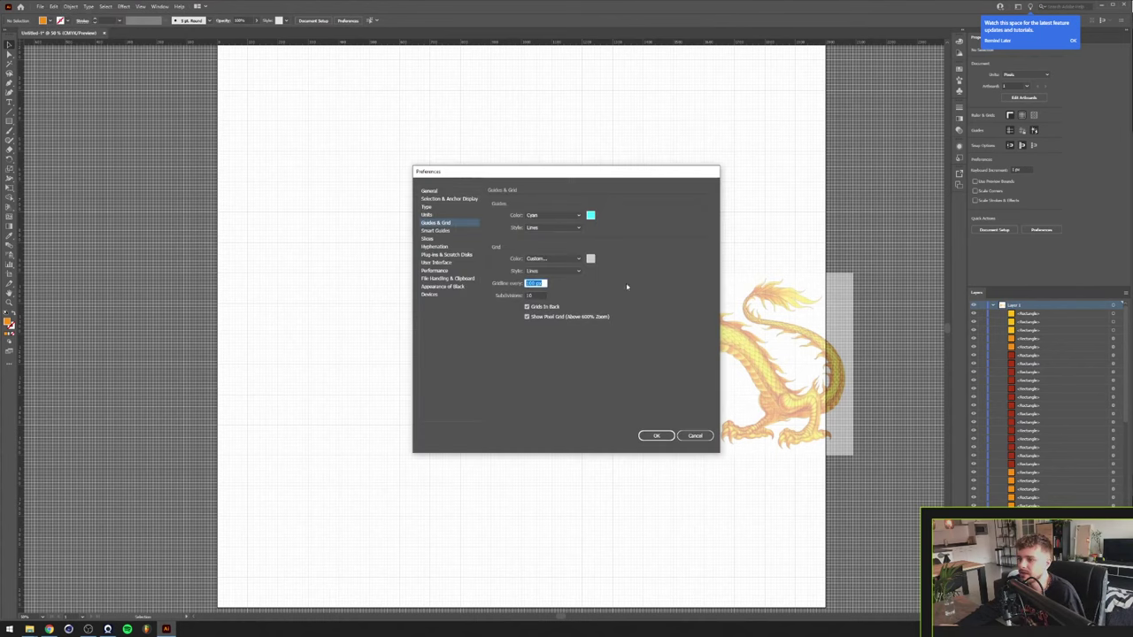
{"action": "left_click", "coordinate": [666, 437]}
Hide the reference image to check the traced pixels alone, and show it again.
{"action": "scroll", "coordinate": [584, 317], "scroll_direction": "up", "scroll_amount": 3}
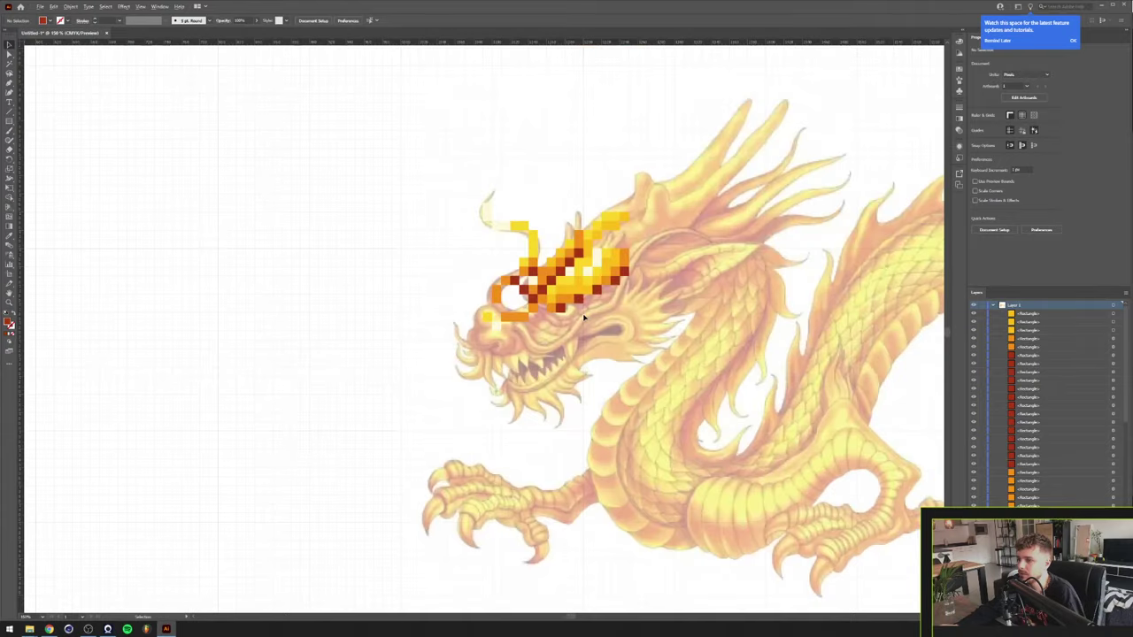
{"action": "scroll", "coordinate": [1077, 426], "scroll_direction": "down", "scroll_amount": 5}
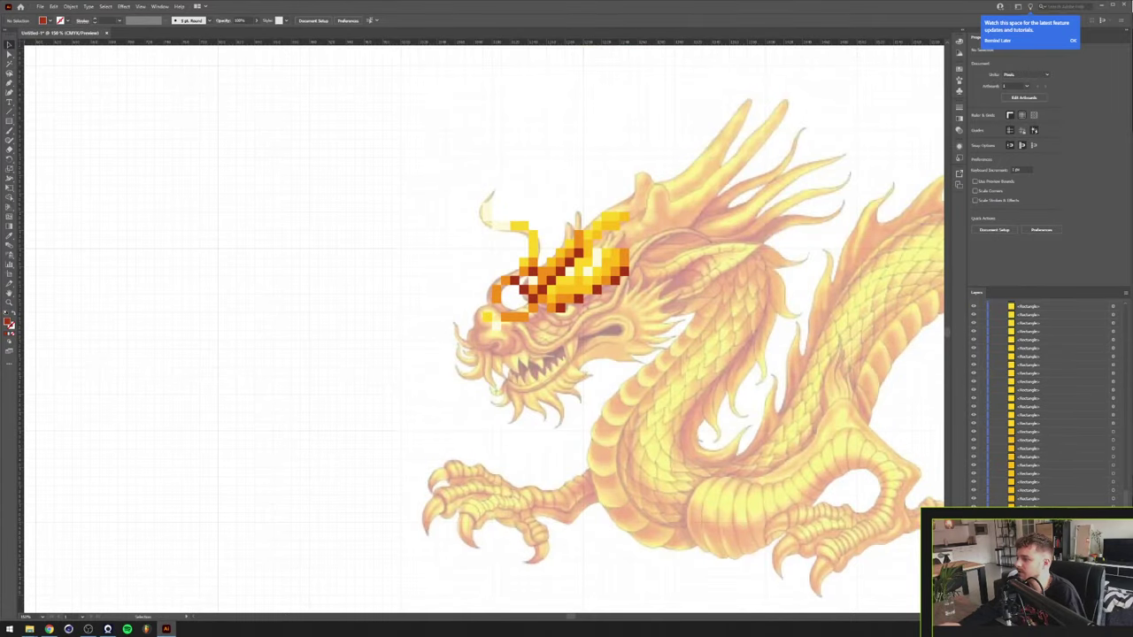
{"action": "left_click", "coordinate": [974, 606]}
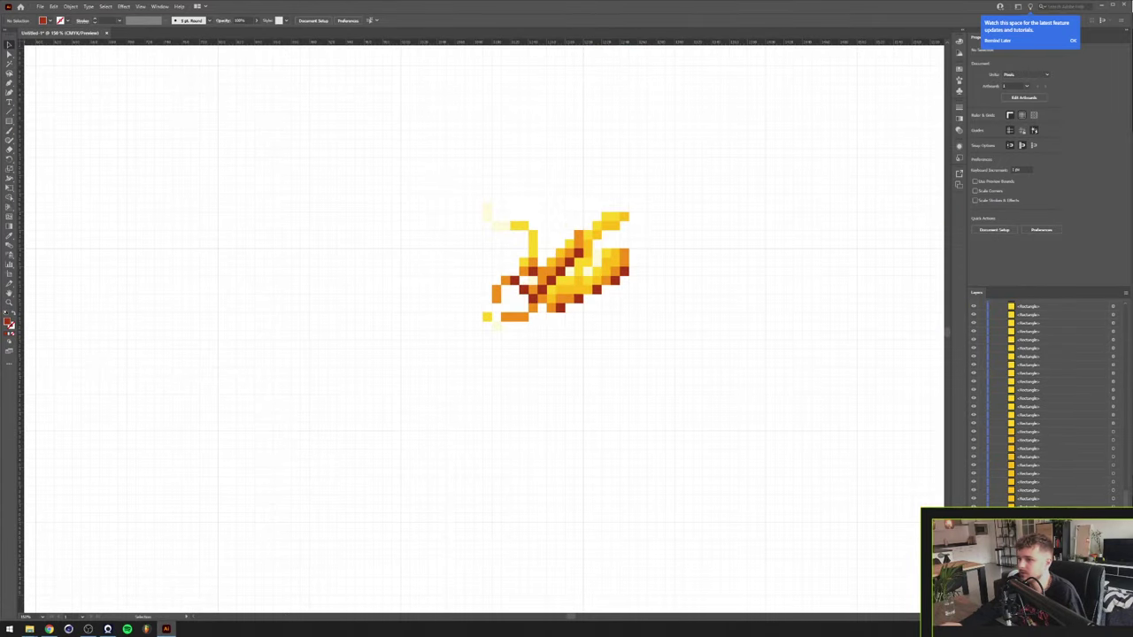
{"action": "key", "text": "ctrl+shift+w"}
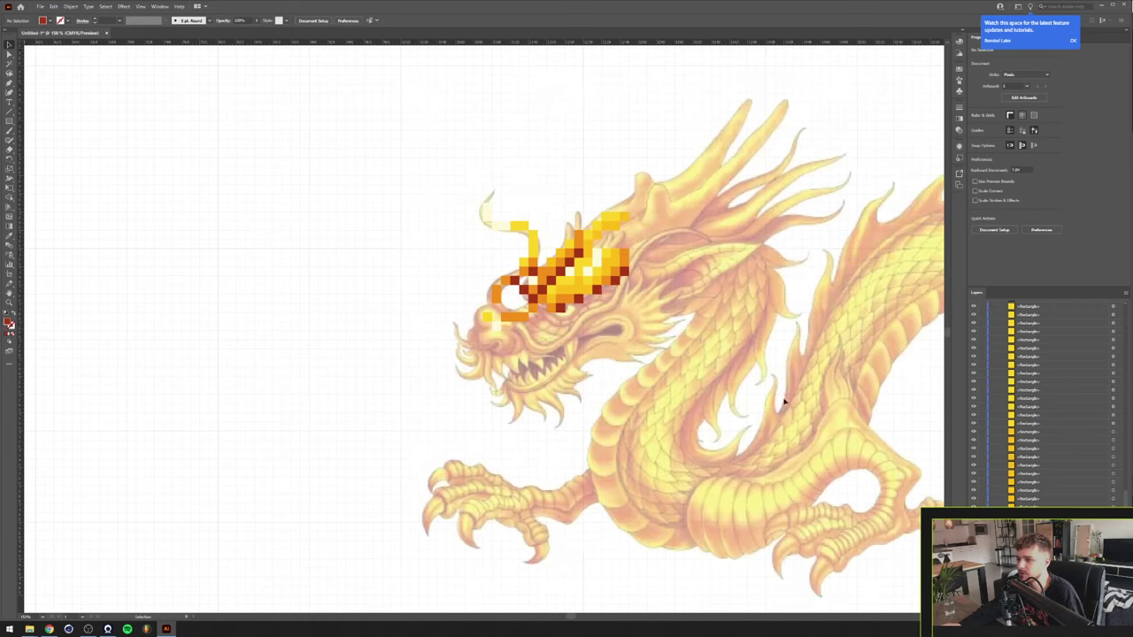
Duplicate the pale cream brow square to two diagonal positions in the eye and place a recoloured square under the brow's rear.
{"action": "scroll", "coordinate": [575, 323], "scroll_direction": "up", "scroll_amount": 3}
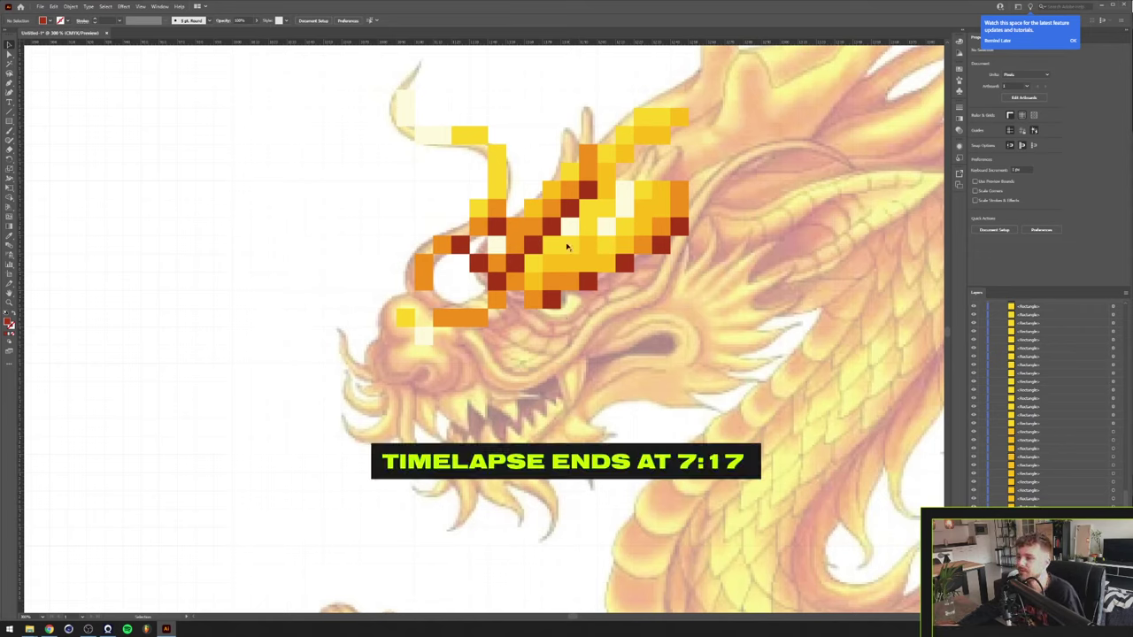
{"action": "left_click_drag", "start_coordinate": [569, 227], "coordinate": [569, 299]}
{"action": "left_click_drag", "start_coordinate": [569, 299], "coordinate": [552, 317]}
{"action": "left_click_drag", "start_coordinate": [643, 244], "coordinate": [643, 263]}
{"action": "key", "text": "i"}
{"action": "left_click", "coordinate": [632, 262]}
Trace the mouth line with dark red squares from the lower lip diagonally up to the jaw hinge.
{"action": "left_click_drag", "start_coordinate": [496, 299], "coordinate": [478, 427]}
{"action": "left_click_drag", "start_coordinate": [533, 408], "coordinate": [552, 390]}
{"action": "left_click_drag", "start_coordinate": [551, 391], "coordinate": [643, 354]}
{"action": "left_click_drag", "start_coordinate": [643, 354], "coordinate": [661, 335]}
Fill the area below the eye with duplicated squares and extend the dark red column in front of it downward.
{"action": "left_click_drag", "start_coordinate": [643, 281], "coordinate": [606, 317]}
{"action": "left_click_drag", "start_coordinate": [569, 335], "coordinate": [533, 354]}
{"action": "left_click_drag", "start_coordinate": [497, 317], "coordinate": [496, 336]}
{"action": "left_click_drag", "start_coordinate": [514, 317], "coordinate": [552, 354]}
Round out the nose with duplicated and recoloured squares around its pale highlight.
{"action": "left_click_drag", "start_coordinate": [441, 336], "coordinate": [424, 354]}
{"action": "key", "text": "i"}
{"action": "left_click", "coordinate": [402, 315]}
{"action": "left_click_drag", "start_coordinate": [424, 335], "coordinate": [405, 299]}
{"action": "left_click_drag", "start_coordinate": [404, 299], "coordinate": [387, 335]}
{"action": "left_click_drag", "start_coordinate": [442, 335], "coordinate": [460, 354]}
Place a square at the very front of the snout and recolour it with the palette's dark red.
{"action": "left_click_drag", "start_coordinate": [387, 354], "coordinate": [369, 354]}
{"action": "key", "text": "i"}
{"action": "left_click", "coordinate": [535, 321]}
Extend the upper jaw backward with duplicated and recoloured squares, stepping diagonally up beneath the eye.
{"action": "left_click_drag", "start_coordinate": [461, 372], "coordinate": [552, 371]}
{"action": "key", "text": "i"}
{"action": "left_click", "coordinate": [468, 329]}
{"action": "left_click_drag", "start_coordinate": [552, 372], "coordinate": [569, 355]}
{"action": "left_click_drag", "start_coordinate": [606, 335], "coordinate": [643, 299]}
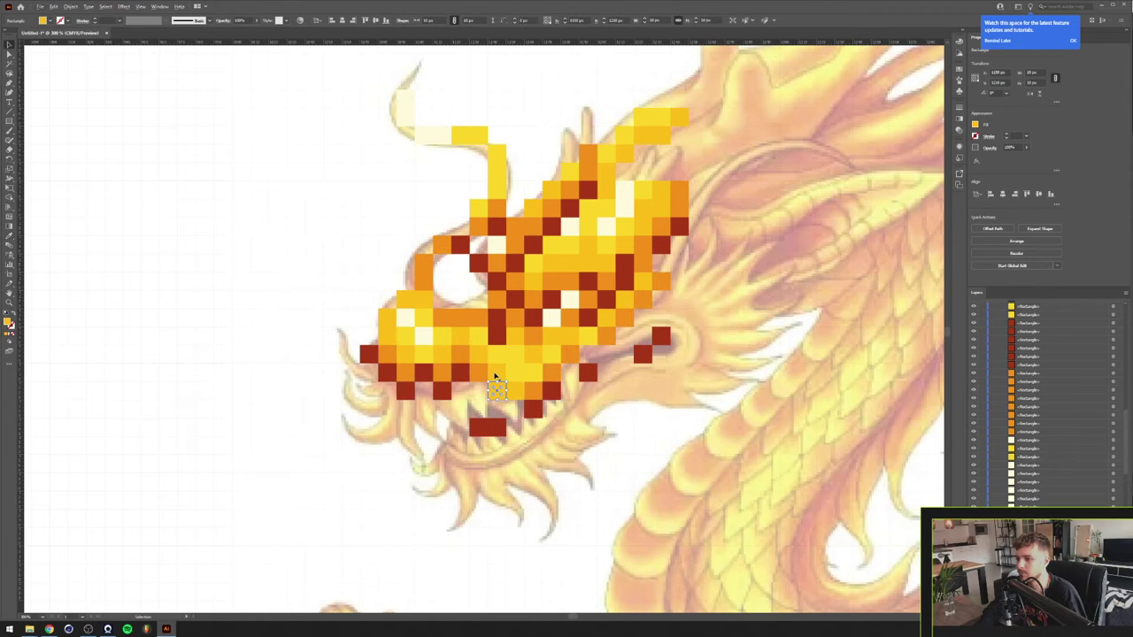
Place a bright yellow square and pale cream tooth squares along the upper lip.
{"action": "left_click_drag", "start_coordinate": [497, 391], "coordinate": [460, 390]}
{"action": "left_click_drag", "start_coordinate": [460, 390], "coordinate": [478, 409]}
{"action": "left_click_drag", "start_coordinate": [496, 409], "coordinate": [515, 409]}
Recolour a lip square orange and duplicate it along the lower lip diagonally up toward the jaw hinge.
{"action": "key", "text": "i"}
{"action": "scroll", "coordinate": [445, 347], "scroll_direction": "up", "scroll_amount": 1}
{"action": "left_click", "coordinate": [424, 345]}
{"action": "scroll", "coordinate": [515, 428], "scroll_direction": "up", "scroll_amount": 1}
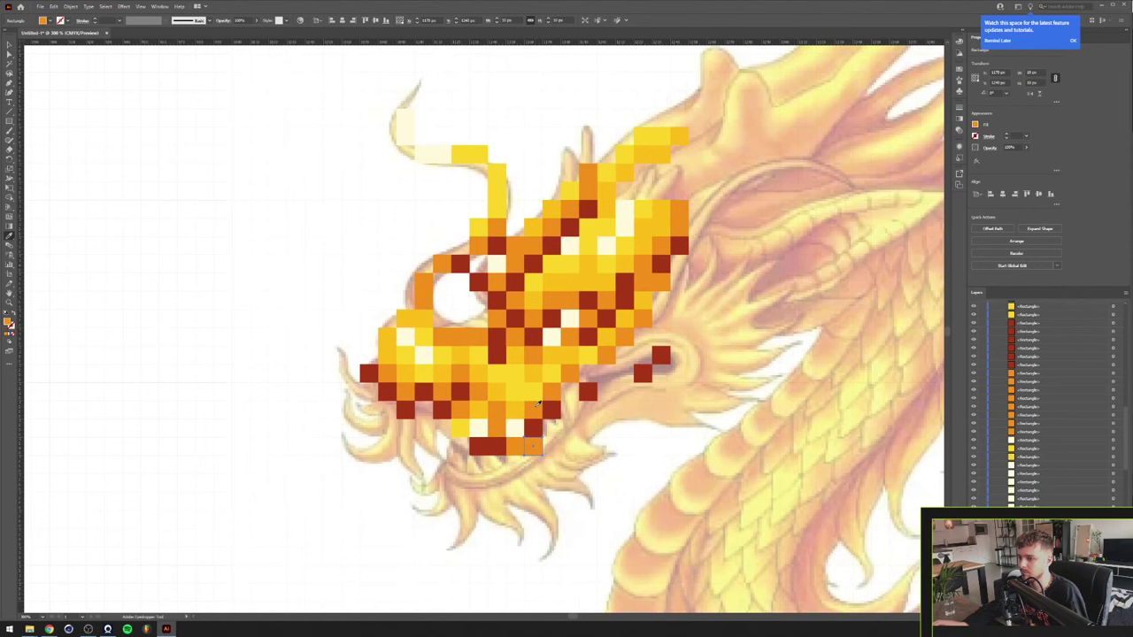
{"action": "left_click_drag", "start_coordinate": [533, 446], "coordinate": [551, 429]}
{"action": "left_click_drag", "start_coordinate": [551, 429], "coordinate": [569, 410]}
Build up the lower jaw beneath the mouth with duplicated squares in sampled palette colours, including a dark red line.
{"action": "left_click_drag", "start_coordinate": [533, 465], "coordinate": [514, 482]}
{"action": "key", "text": "i"}
{"action": "left_click", "coordinate": [555, 405]}
{"action": "left_click_drag", "start_coordinate": [441, 465], "coordinate": [461, 482]}
{"action": "left_click", "coordinate": [474, 409]}
{"action": "left_click_drag", "start_coordinate": [460, 482], "coordinate": [496, 465]}
Trace the whisker tufts at the front of the snout with duplicated squares in sampled palette colours.
{"action": "left_click_drag", "start_coordinate": [405, 429], "coordinate": [406, 447]}
{"action": "key", "text": "i"}
{"action": "left_click", "coordinate": [411, 369]}
{"action": "left_click_drag", "start_coordinate": [369, 391], "coordinate": [350, 447]}
{"action": "key", "text": "i"}
{"action": "left_click", "coordinate": [425, 363]}
{"action": "left_click_drag", "start_coordinate": [351, 446], "coordinate": [406, 465]}
Trace the beard under the chin with duplicated squares recoloured from the traced head.
{"action": "left_click_drag", "start_coordinate": [405, 465], "coordinate": [463, 459]}
{"action": "scroll", "coordinate": [505, 375], "scroll_direction": "down", "scroll_amount": 1}
{"action": "left_click", "coordinate": [475, 442]}
{"action": "left_click_drag", "start_coordinate": [463, 459], "coordinate": [501, 471]}
{"action": "key", "text": "i"}
{"action": "left_click", "coordinate": [511, 376]}
{"action": "left_click_drag", "start_coordinate": [500, 471], "coordinate": [476, 483]}
Duplicate squares from the beard's rear up along the lower jaw to the frill and recolour them from neighbouring pixels.
{"action": "left_click", "coordinate": [554, 453]}
{"action": "left_click_drag", "start_coordinate": [549, 459], "coordinate": [561, 434]}
{"action": "left_click_drag", "start_coordinate": [561, 435], "coordinate": [610, 397]}
{"action": "key", "text": "i"}
{"action": "left_click", "coordinate": [570, 423]}
{"action": "key", "text": "i"}
{"action": "left_click", "coordinate": [519, 390]}
Fill the upper part of the jaw frill behind the mouth corner with duplicated and recoloured squares.
{"action": "left_click_drag", "start_coordinate": [609, 398], "coordinate": [609, 349]}
{"action": "key", "text": "i"}
{"action": "left_click", "coordinate": [597, 373]}
{"action": "key", "text": "alt+v"}
{"action": "key", "text": "Escape"}
{"action": "left_click_drag", "start_coordinate": [609, 350], "coordinate": [609, 374]}
{"action": "key", "text": "i"}
{"action": "left_click", "coordinate": [589, 366]}
{"action": "left_click_drag", "start_coordinate": [609, 374], "coordinate": [634, 386]}
Extend the dark red line behind the brow diagonally upward and add a square above its end for the ear ridge.
{"action": "scroll", "coordinate": [670, 356], "scroll_direction": "down", "scroll_amount": 2}
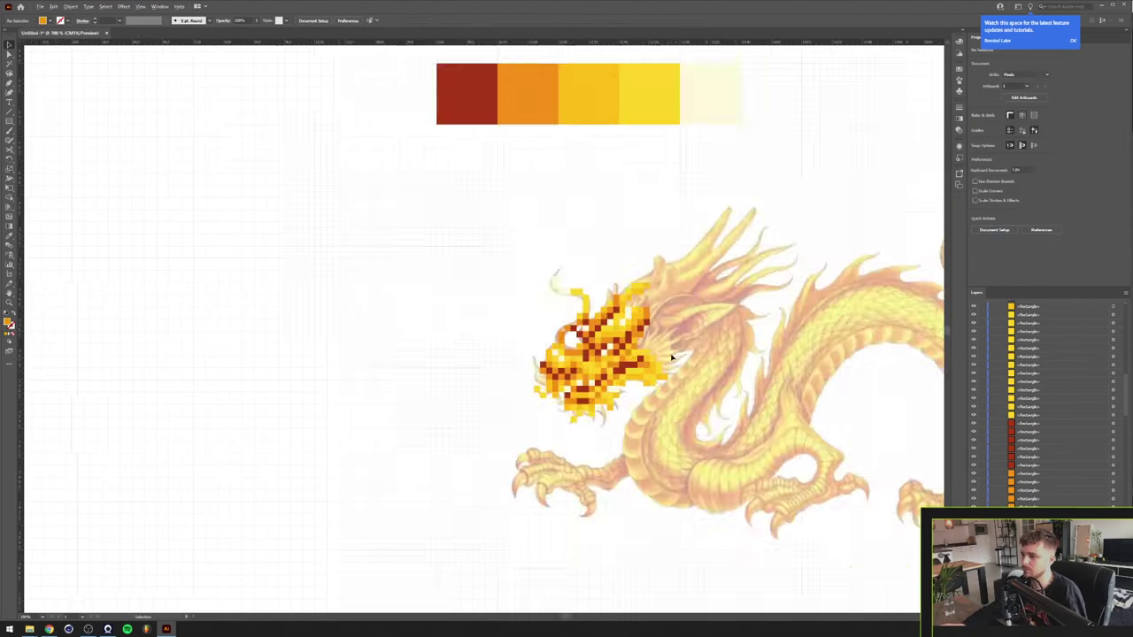
{"action": "scroll", "coordinate": [716, 282], "scroll_direction": "up", "scroll_amount": 2}
{"action": "left_click_drag", "start_coordinate": [576, 364], "coordinate": [589, 364]}
{"action": "mouse_move", "coordinate": [589, 364]}
{"action": "left_mouse_down"}
{"action": "mouse_move", "coordinate": [601, 377]}
{"action": "mouse_move", "coordinate": [600, 351]}
{"action": "left_mouse_up"}
{"action": "left_click_drag", "start_coordinate": [576, 377], "coordinate": [613, 327]}
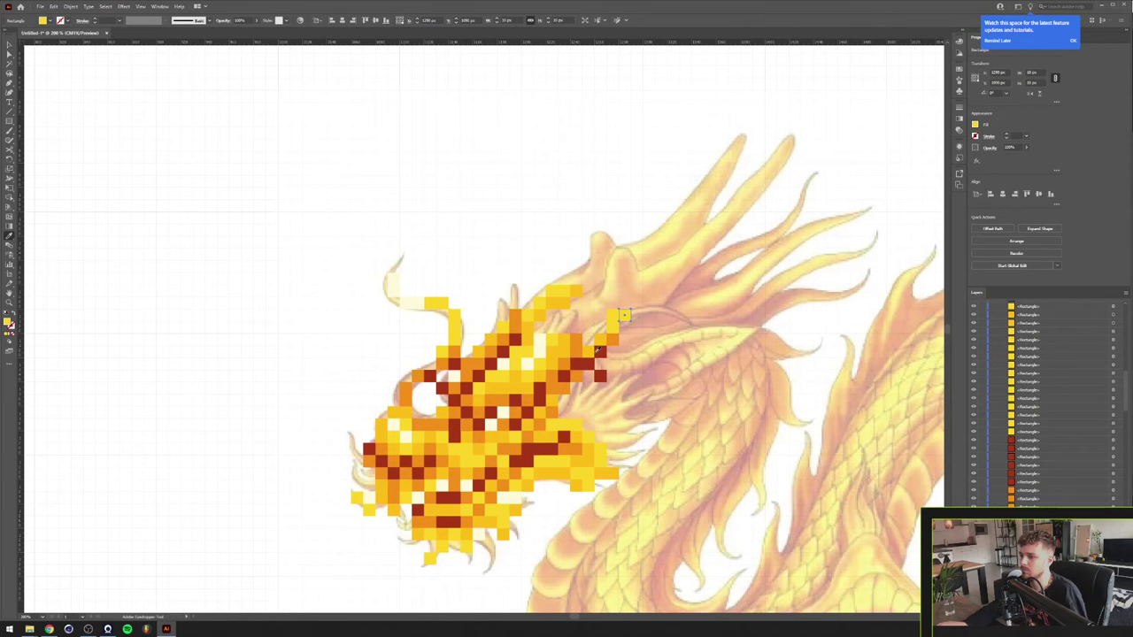
Trace the ear ridge behind the brow with yellow and amber squares toward the mane.
{"action": "key", "text": "v"}
{"action": "mouse_move", "coordinate": [625, 316]}
{"action": "left_mouse_down"}
{"action": "mouse_move", "coordinate": [661, 303]}
{"action": "mouse_move", "coordinate": [637, 328]}
{"action": "left_mouse_up"}
{"action": "key", "text": "i"}
{"action": "left_click", "coordinate": [610, 333]}
{"action": "left_click", "coordinate": [676, 340]}
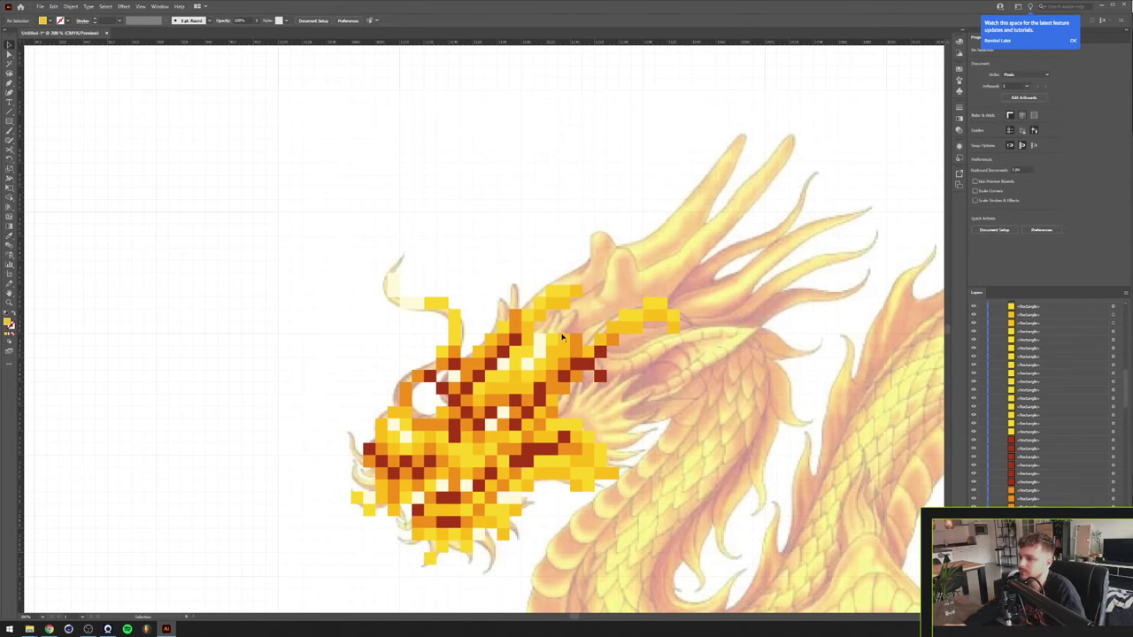
Fill the gap behind the brow's upper rear end with duplicated squares, including a dark red one, and check the result.
{"action": "left_click_drag", "start_coordinate": [540, 365], "coordinate": [576, 315]}
{"action": "left_click_drag", "start_coordinate": [564, 375], "coordinate": [576, 328]}
{"action": "mouse_move", "coordinate": [577, 339]}
{"action": "left_mouse_down"}
{"action": "mouse_move", "coordinate": [589, 315]}
{"action": "mouse_move", "coordinate": [552, 317]}
{"action": "mouse_move", "coordinate": [564, 327]}
{"action": "left_mouse_up"}
{"action": "scroll", "coordinate": [549, 346], "scroll_direction": "down", "scroll_amount": 1}
{"action": "key", "text": "ctrl+shift+w"}
{"action": "key", "text": "ctrl+shift+w"}
{"action": "scroll", "coordinate": [549, 346], "scroll_direction": "up", "scroll_amount": 1}
Duplicate squares onto the rear edge of the jaw frill to widen it.
{"action": "left_click", "coordinate": [555, 384]}
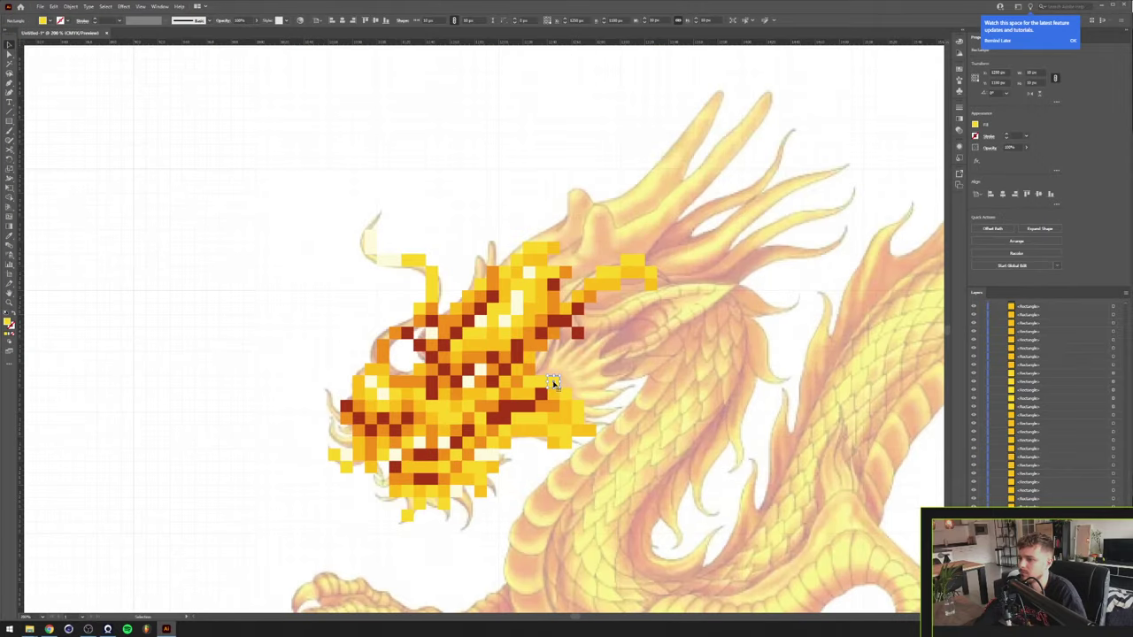
{"action": "left_click_drag", "start_coordinate": [555, 384], "coordinate": [590, 408]}
{"action": "mouse_move", "coordinate": [577, 419]}
{"action": "left_mouse_down"}
{"action": "mouse_move", "coordinate": [602, 419]}
{"action": "mouse_move", "coordinate": [614, 395]}
{"action": "left_mouse_up"}
{"action": "left_click_drag", "start_coordinate": [602, 419], "coordinate": [590, 395]}
Place pale cream highlight squares diagonally at the top of the cheek frill, sampling the colour from the eye.
{"action": "mouse_move", "coordinate": [590, 394]}
{"action": "left_mouse_down"}
{"action": "mouse_move", "coordinate": [603, 383]}
{"action": "mouse_move", "coordinate": [591, 383]}
{"action": "mouse_move", "coordinate": [590, 345]}
{"action": "left_mouse_up"}
{"action": "key", "text": "i"}
{"action": "left_click", "coordinate": [481, 369]}
{"action": "key", "text": "v"}
{"action": "left_click_drag", "start_coordinate": [590, 345], "coordinate": [602, 332]}
Fill the upper cheek frill with duplicated squares, ending with dark red at its upper rear corner.
{"action": "left_click_drag", "start_coordinate": [578, 395], "coordinate": [602, 345]}
{"action": "mouse_move", "coordinate": [529, 370]}
{"action": "left_mouse_down"}
{"action": "mouse_move", "coordinate": [567, 333]}
{"action": "mouse_move", "coordinate": [542, 358]}
{"action": "left_mouse_up"}
{"action": "mouse_move", "coordinate": [542, 358]}
{"action": "left_mouse_down"}
{"action": "mouse_move", "coordinate": [555, 370]}
{"action": "mouse_move", "coordinate": [566, 357]}
{"action": "left_mouse_up"}
{"action": "mouse_move", "coordinate": [566, 358]}
{"action": "left_mouse_down"}
{"action": "mouse_move", "coordinate": [615, 370]}
{"action": "mouse_move", "coordinate": [628, 333]}
{"action": "left_mouse_up"}
{"action": "key", "text": "i"}
{"action": "key", "text": "v"}
Place amber squares along the base of the horns behind the brow.
{"action": "left_click", "coordinate": [140, 6]}
{"action": "scroll", "coordinate": [579, 330], "scroll_direction": "down", "scroll_amount": 1}
{"action": "scroll", "coordinate": [632, 235], "scroll_direction": "up", "scroll_amount": 1}
{"action": "left_click_drag", "start_coordinate": [534, 299], "coordinate": [571, 286]}
{"action": "left_click_drag", "start_coordinate": [620, 286], "coordinate": [632, 274]}
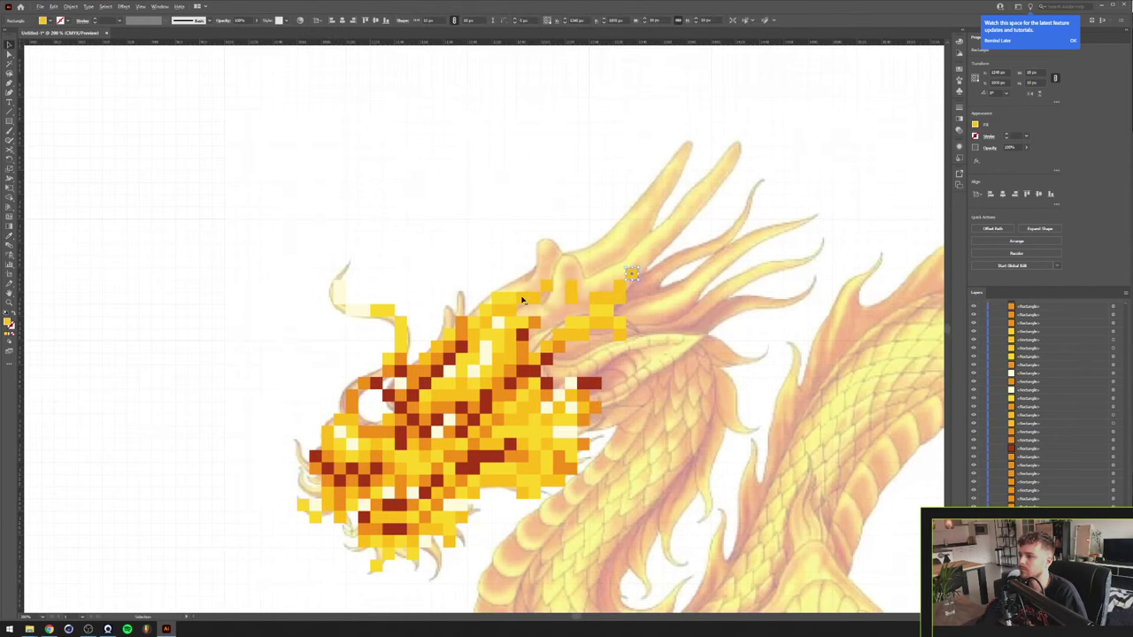
Place amber squares diagonally along the lower edge of the rear horn up to its tip.
{"action": "key", "text": "alt+Right"}
{"action": "key", "text": "Up"}
{"action": "key", "text": "alt+Right"}
{"action": "key", "text": "Up"}
{"action": "key", "text": "alt+Right"}
{"action": "key", "text": "Up"}
{"action": "key", "text": "alt+Right"}
{"action": "key", "text": "Up"}
{"action": "key", "text": "alt+Right"}
{"action": "key", "text": "Up"}
{"action": "key", "text": "alt+Right"}
{"action": "key", "text": "Up"}
{"action": "key", "text": "alt+Right"}
{"action": "key", "text": "Up"}
{"action": "key", "text": "alt+Right"}
{"action": "key", "text": "Up"}
{"action": "key", "text": "alt+Right"}
{"action": "key", "text": "Up"}
{"action": "key", "text": "alt+Up"}
{"action": "key", "text": "alt+Up"}
Line the upper edge of the rear horn with pale cream highlight squares from tip to base, sampling the existing cream colour.
{"action": "key", "text": "i"}
{"action": "left_click", "coordinate": [497, 321]}
{"action": "key", "text": "alt+Left"}
{"action": "key", "text": "Down"}
{"action": "key", "text": "alt+Down"}
{"action": "key", "text": "alt+Left"}
{"action": "key", "text": "Down"}
{"action": "key", "text": "alt+Left"}
{"action": "key", "text": "Down"}
{"action": "key", "text": "alt+Left"}
{"action": "key", "text": "Down"}
{"action": "key", "text": "alt+Left"}
{"action": "key", "text": "Down"}
{"action": "key", "text": "alt+Left"}
{"action": "key", "text": "Down"}
{"action": "key", "text": "alt+Left"}
{"action": "key", "text": "Down"}
{"action": "key", "text": "alt+Left"}
{"action": "key", "text": "Down"}
{"action": "key", "text": "alt+Left"}
{"action": "key", "text": "Down"}
{"action": "key", "text": "alt+Left"}
{"action": "key", "text": "Down"}
{"action": "key", "text": "alt+Left"}
{"action": "key", "text": "Down"}
{"action": "key", "text": "alt+Left"}
{"action": "key", "text": "alt+Left"}
Start the front horn's lower edge with a diagonal run of amber squares sampled from the brow.
{"action": "left_click", "coordinate": [511, 333]}
{"action": "key", "text": "alt+Right"}
{"action": "key", "text": "Up"}
{"action": "key", "text": "alt+Right"}
{"action": "key", "text": "Up"}
{"action": "key", "text": "alt+Right"}
{"action": "key", "text": "alt+Right"}
{"action": "key", "text": "Up"}
{"action": "key", "text": "alt+Right"}
{"action": "key", "text": "Up"}
{"action": "key", "text": "alt+Up"}
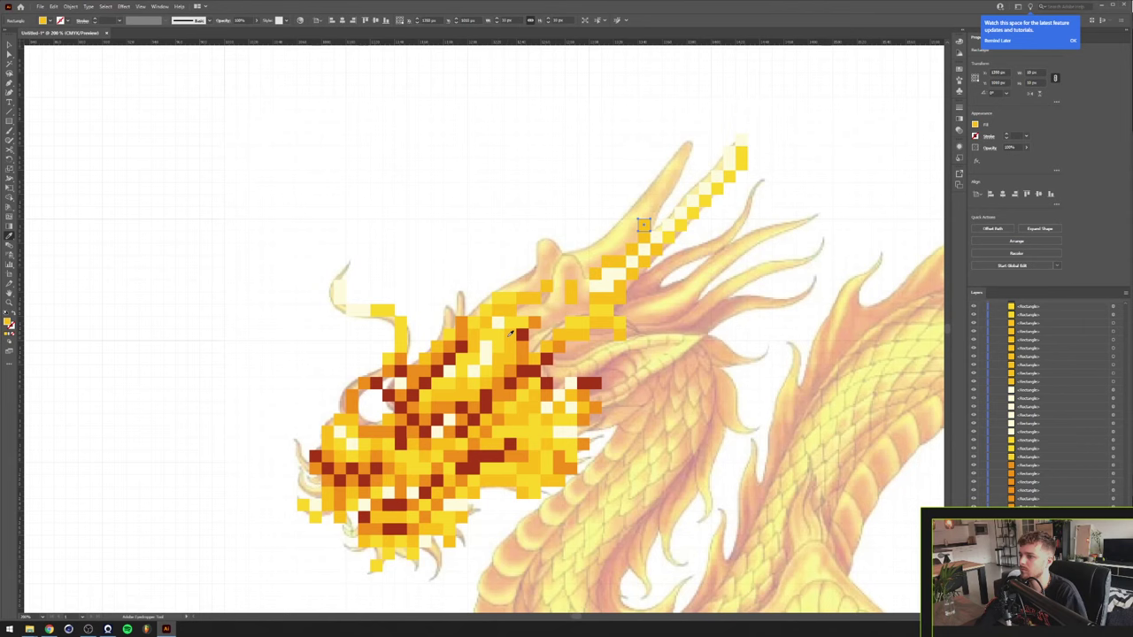
{"action": "key", "text": "alt+Right"}
{"action": "key", "text": "Up"}
{"action": "key", "text": "alt+Right"}
{"action": "key", "text": "Up"}
Extend the front horn's edge up to its tip with squares in the colour sampled from the rear horn.
{"action": "left_click", "coordinate": [704, 200]}
{"action": "key", "text": "alt+Right"}
{"action": "key", "text": "Up"}
{"action": "key", "text": "alt+Up"}
{"action": "key", "text": "alt+Right"}
{"action": "key", "text": "Up"}
{"action": "key", "text": "alt+Up"}
{"action": "key", "text": "alt+Up"}
{"action": "key", "text": "alt+Up"}
{"action": "scroll", "coordinate": [704, 177], "scroll_direction": "up", "scroll_amount": 1}
Outline the upper edge of the front horn with pale cream squares from its tip down to its base.
{"action": "left_click", "coordinate": [741, 147]}
{"action": "key", "text": "alt+Left"}
{"action": "key", "text": "Down"}
{"action": "key", "text": "alt+Down"}
{"action": "key", "text": "alt+Left"}
{"action": "key", "text": "Down"}
{"action": "key", "text": "alt+Down"}
{"action": "key", "text": "alt+Left"}
{"action": "key", "text": "Down"}
{"action": "key", "text": "alt+Left"}
{"action": "key", "text": "Down"}
{"action": "key", "text": "alt+Left"}
{"action": "key", "text": "Down"}
{"action": "key", "text": "alt+Left"}
{"action": "key", "text": "Down"}
{"action": "key", "text": "alt+Left"}
{"action": "key", "text": "Down"}
{"action": "key", "text": "alt+Left"}
{"action": "key", "text": "Down"}
{"action": "key", "text": "alt+Left"}
{"action": "key", "text": "Down"}
{"action": "key", "text": "alt+Right"}
Fill the middle of the front horn with a diagonal run of yellow squares sampled from the horn.
{"action": "left_click", "coordinate": [661, 212]}
{"action": "key", "text": "alt+Right"}
{"action": "key", "text": "Up"}
{"action": "key", "text": "alt+Right"}
{"action": "key", "text": "Up"}
{"action": "key", "text": "alt+Right"}
{"action": "key", "text": "Up"}
{"action": "key", "text": "alt+Right"}
{"action": "key", "text": "Up"}
{"action": "key", "text": "alt+Right"}
{"action": "key", "text": "Up"}
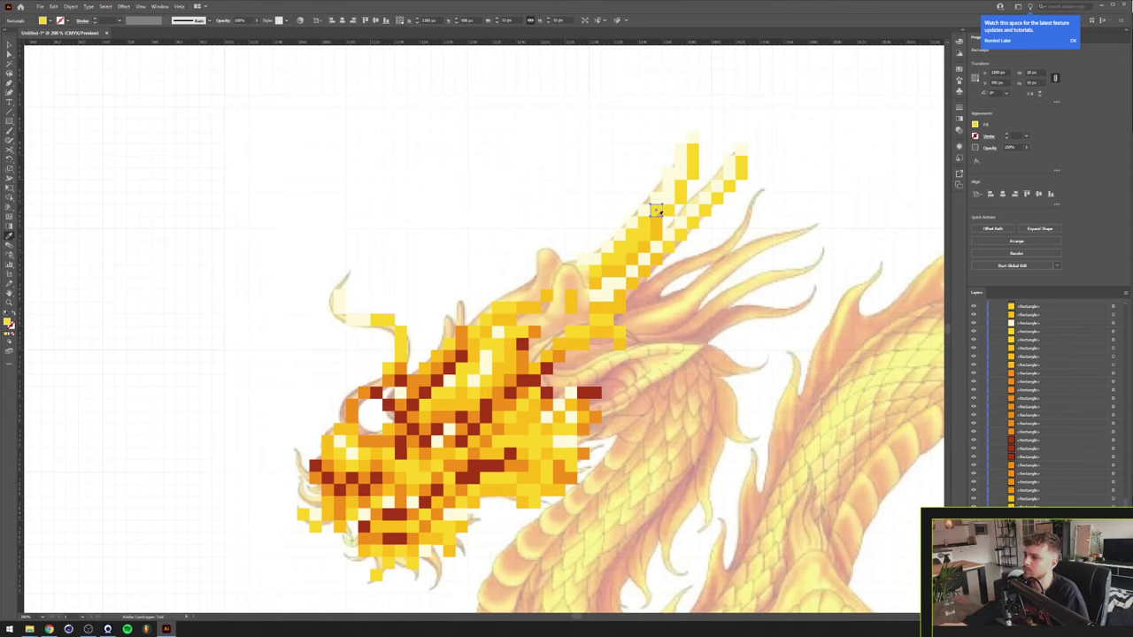
Fill the gap at the base of the horns with orange and yellow squares sampled from the head.
{"action": "left_click", "coordinate": [511, 309]}
{"action": "key", "text": "alt+Right"}
{"action": "key", "text": "alt+Up"}
{"action": "left_click", "coordinate": [535, 332]}
{"action": "key", "text": "alt+Left"}
{"action": "key", "text": "alt+Up"}
{"action": "left_click", "coordinate": [607, 270]}
{"action": "key", "text": "alt+Up"}
{"action": "key", "text": "alt+Left"}
{"action": "key", "text": "alt+Left"}
Add pale cream highlight squares over the rounded bump in front of the horns, sampling the horn's highlight.
{"action": "left_click", "coordinate": [593, 261]}
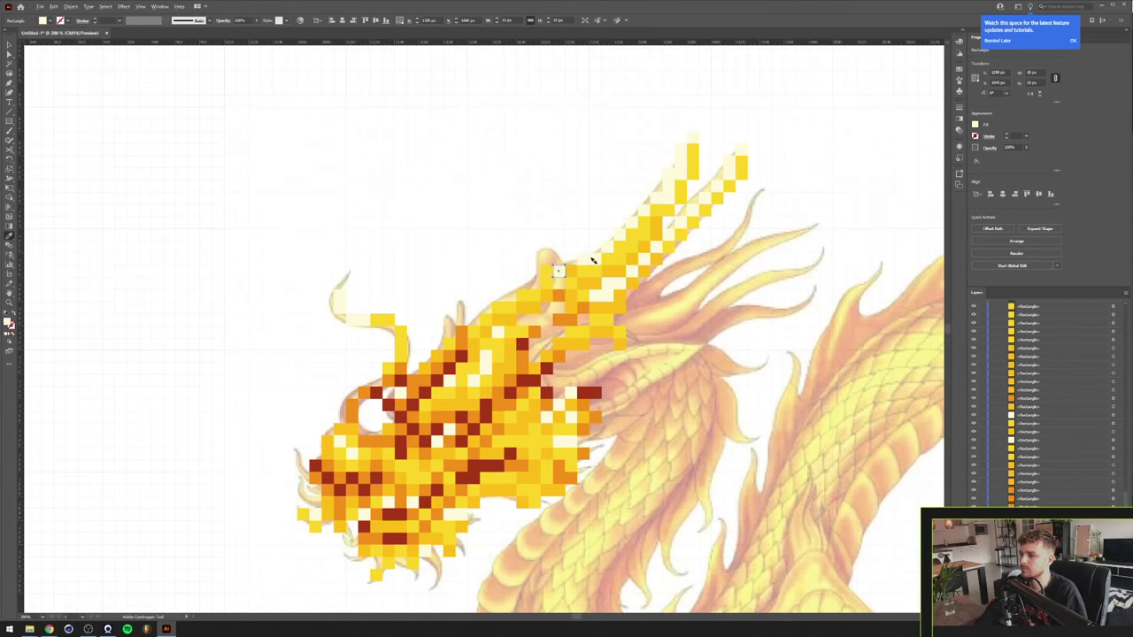
{"action": "key", "text": "alt+Left"}
{"action": "key", "text": "Up"}
{"action": "key", "text": "alt+Left"}
{"action": "key", "text": "Down"}
{"action": "key", "text": "Down"}
{"action": "key", "text": "alt+Left"}
{"action": "key", "text": "Down"}
{"action": "key", "text": "Right"}
{"action": "key", "text": "Right"}
{"action": "key", "text": "Down"}
{"action": "key", "text": "alt+Left"}
{"action": "key", "text": "Down"}
Shade the area behind the brow, beneath the rounded bump, with orange and dark red squares sampled from the head.
{"action": "left_click", "coordinate": [535, 332]}
{"action": "key", "text": "alt+Right"}
{"action": "key", "text": "Right"}
{"action": "key", "text": "Up"}
{"action": "left_click", "coordinate": [522, 343]}
{"action": "key", "text": "alt+Left"}
{"action": "key", "text": "Down"}
{"action": "key", "text": "alt+Right"}
{"action": "key", "text": "Down"}
{"action": "key", "text": "alt+Left"}
{"action": "key", "text": "Down"}
{"action": "key", "text": "alt+Left"}
{"action": "key", "text": "Down"}
Add dark red shadow squares behind the brow, running from the head toward the base of the mane.
{"action": "left_click_drag", "start_coordinate": [552, 355], "coordinate": [540, 334]}
{"action": "key", "text": "alt+Right"}
{"action": "key", "text": "Down"}
{"action": "key", "text": "alt+Right"}
{"action": "key", "text": "alt+Right"}
{"action": "key", "text": "alt+Right"}
{"action": "key", "text": "Right"}
{"action": "key", "text": "Up"}
{"action": "key", "text": "alt+Right"}
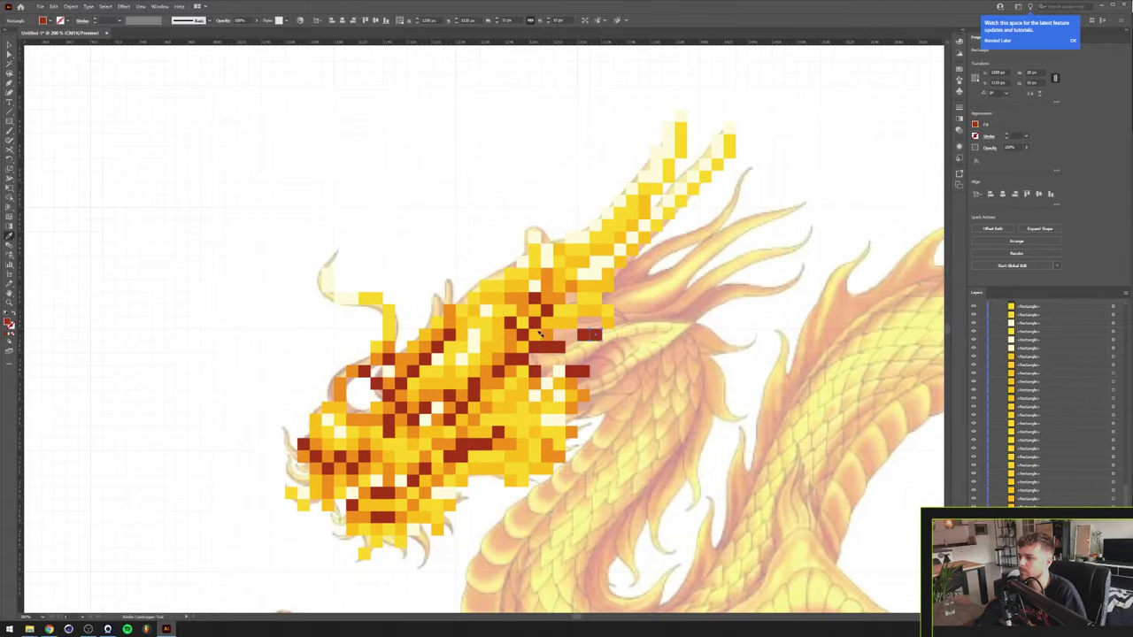
Continue the shading behind the cheek with dark red squares and squares in a colour sampled from the brow.
{"action": "key", "text": "Down"}
{"action": "key", "text": "Down"}
{"action": "key", "text": "Down"}
{"action": "key", "text": "alt+Right"}
{"action": "key", "text": "Up"}
{"action": "left_click", "coordinate": [547, 326]}
{"action": "key", "text": "alt+Right"}
{"action": "key", "text": "alt+Up"}
{"action": "key", "text": "alt+Right"}
{"action": "key", "text": "alt+Left"}
{"action": "key", "text": "Left"}
Fill the area between the dark red lines behind the cheek with squares in a colour sampled from the head.
{"action": "left_click", "coordinate": [499, 335]}
{"action": "key", "text": "alt+Left"}
{"action": "key", "text": "Down"}
{"action": "key", "text": "alt+Left"}
{"action": "key", "text": "alt+Left"}
{"action": "key", "text": "alt+Left"}
{"action": "key", "text": "alt+Left"}
{"action": "key", "text": "alt+Right"}
{"action": "key", "text": "Up"}
{"action": "key", "text": "alt+Right"}
{"action": "key", "text": "Right"}
Add yellow squares sampled from the head along the ridge behind the cheek and in the gap beneath it.
{"action": "left_click", "coordinate": [481, 324]}
{"action": "key", "text": "alt+Right"}
{"action": "key", "text": "Up"}
{"action": "key", "text": "alt+Right"}
{"action": "key", "text": "alt+Right"}
{"action": "key", "text": "alt+Right"}
{"action": "key", "text": "alt+Right"}
{"action": "key", "text": "Left"}
{"action": "key", "text": "Left"}
{"action": "key", "text": "Down"}
{"action": "key", "text": "Down"}
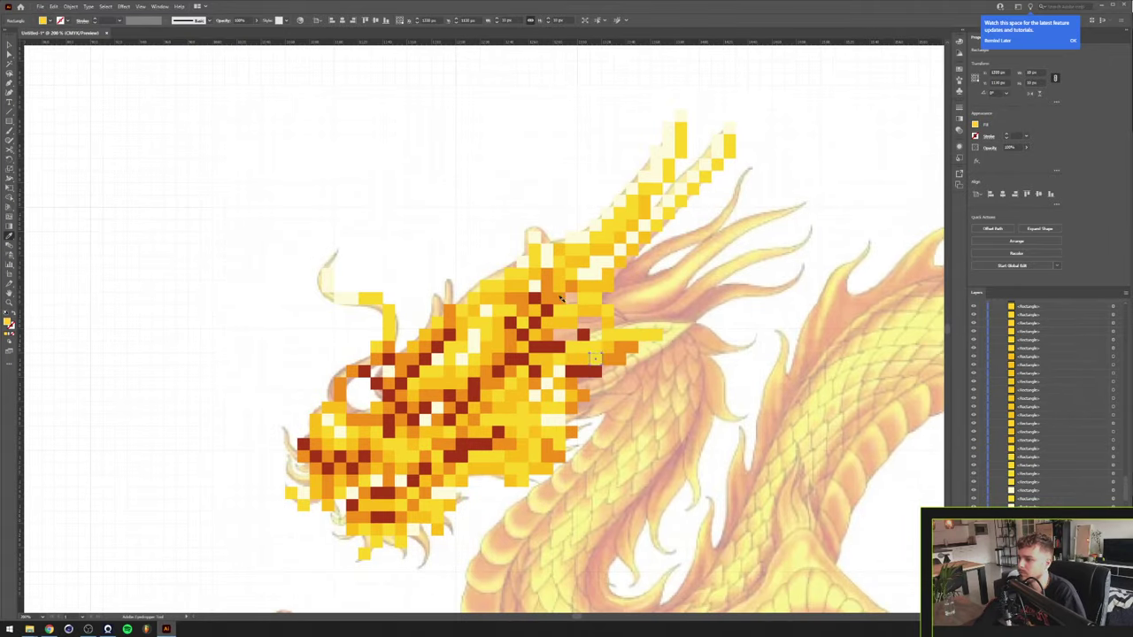
Shade the lower part of the ridge behind the cheek with squares in colours sampled from the brow.
{"action": "left_click", "coordinate": [560, 299]}
{"action": "key", "text": "Down"}
{"action": "key", "text": "Down"}
{"action": "key", "text": "alt+Left"}
{"action": "left_click", "coordinate": [535, 299]}
{"action": "key", "text": "alt+Left"}
{"action": "key", "text": "alt+Right"}
{"action": "key", "text": "Right"}
{"action": "key", "text": "Up"}
{"action": "key", "text": "alt+Right"}
{"action": "key", "text": "Right"}
Add pale cream highlight squares along the top of the ridge behind the cheek, sampling the head's highlight.
{"action": "left_click", "coordinate": [472, 341]}
{"action": "key", "text": "alt+Right"}
{"action": "key", "text": "Up"}
{"action": "key", "text": "alt+Left"}
{"action": "key", "text": "Up"}
{"action": "key", "text": "alt+Left"}
{"action": "key", "text": "alt+Left"}
{"action": "key", "text": "alt+Left"}
{"action": "left_click", "coordinate": [548, 331]}
Outline the underside of the ridge with a rising diagonal of sampled dark red squares, starting behind the jaw.
{"action": "key", "text": "v"}
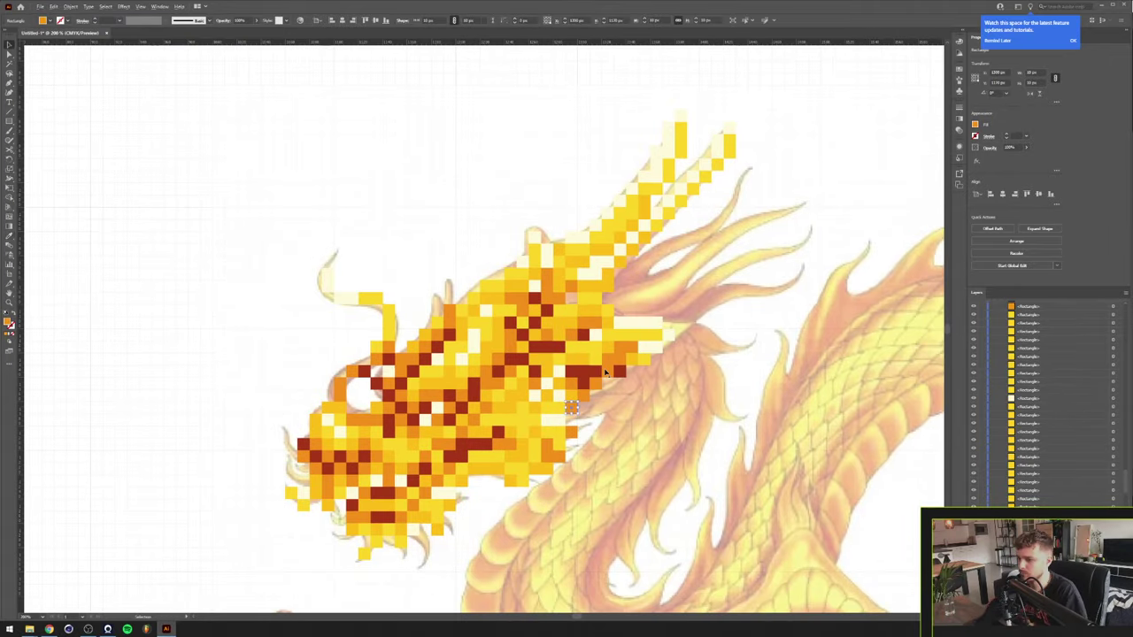
{"action": "key", "text": "alt+Down"}
{"action": "key", "text": "i"}
{"action": "left_click", "coordinate": [598, 372]}
{"action": "key", "text": "alt+Right"}
{"action": "key", "text": "Up"}
{"action": "key", "text": "alt+Right"}
{"action": "key", "text": "Up"}
{"action": "key", "text": "alt+Right"}
{"action": "key", "text": "Up"}
{"action": "key", "text": "alt+Right"}
{"action": "key", "text": "Up"}
{"action": "key", "text": "alt+Right"}
{"action": "key", "text": "alt+Right"}
{"action": "key", "text": "Up"}
{"action": "key", "text": "alt+Right"}
{"action": "key", "text": "Up"}
{"action": "key", "text": "alt+Right"}
{"action": "key", "text": "Up"}
{"action": "key", "text": "alt+Right"}
{"action": "key", "text": "Up"}
Line the upper edge of the ridge with sampled orange squares and fill its tip with lighter squares.
{"action": "left_click", "coordinate": [584, 324]}
{"action": "key", "text": "alt+Right"}
{"action": "key", "text": "alt+Right"}
{"action": "key", "text": "alt+Right"}
{"action": "key", "text": "alt+Right"}
{"action": "key", "text": "Up"}
{"action": "key", "text": "alt+Right"}
{"action": "key", "text": "alt+Right"}
{"action": "key", "text": "alt+Right"}
{"action": "key", "text": "Up"}
{"action": "left_click", "coordinate": [594, 324]}
{"action": "key", "text": "alt+Right"}
{"action": "key", "text": "Up"}
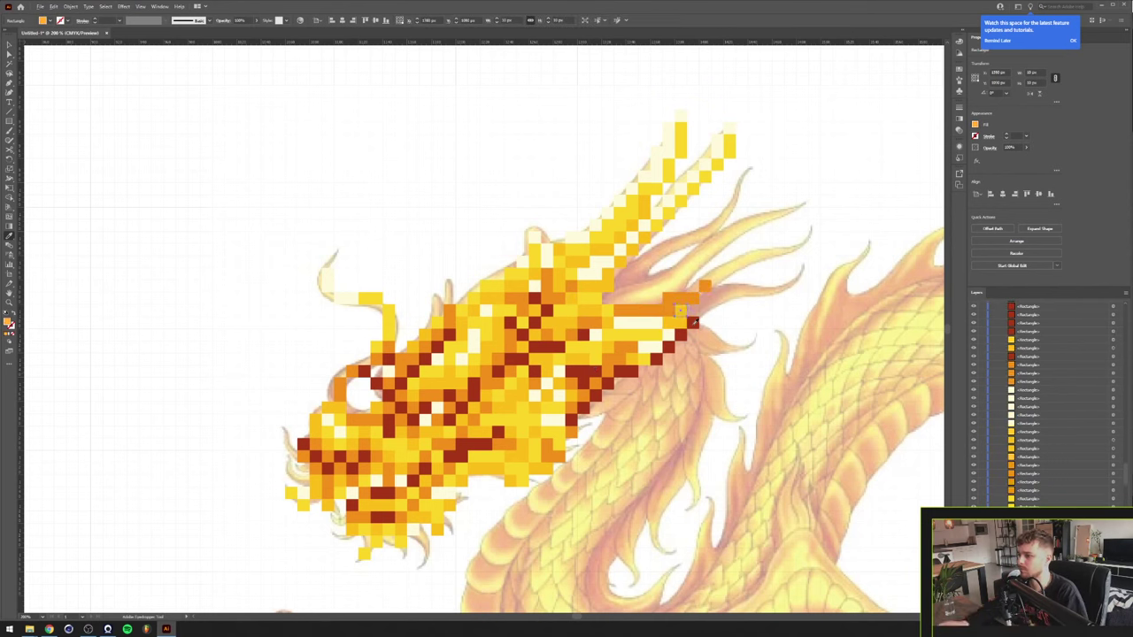
Extend the lowest mane strand outward from the ridge tip with stepped dark red squares sampled from the outline.
{"action": "left_click", "coordinate": [695, 323]}
{"action": "key", "text": "alt+Right"}
{"action": "key", "text": "alt+Right"}
{"action": "key", "text": "Up"}
{"action": "key", "text": "alt+Right"}
{"action": "key", "text": "alt+Right"}
{"action": "key", "text": "Up"}
{"action": "key", "text": "alt+Right"}
{"action": "key", "text": "alt+Right"}
Finish the tip of the lowest mane strand with orange and yellow squares sampled from nearby squares.
{"action": "left_click", "coordinate": [706, 287]}
{"action": "key", "text": "alt+Right"}
{"action": "key", "text": "alt+Right"}
{"action": "key", "text": "alt+Right"}
{"action": "key", "text": "Up"}
{"action": "key", "text": "v"}
{"action": "left_click", "coordinate": [720, 251]}
Add a sampled-colour square beside the ridge's lower end and move the three lowest dark red outline squares one cell outward.
{"action": "left_click", "coordinate": [572, 432]}
{"action": "key", "text": "alt+Down"}
{"action": "key", "text": "alt+Right"}
{"action": "key", "text": "Up"}
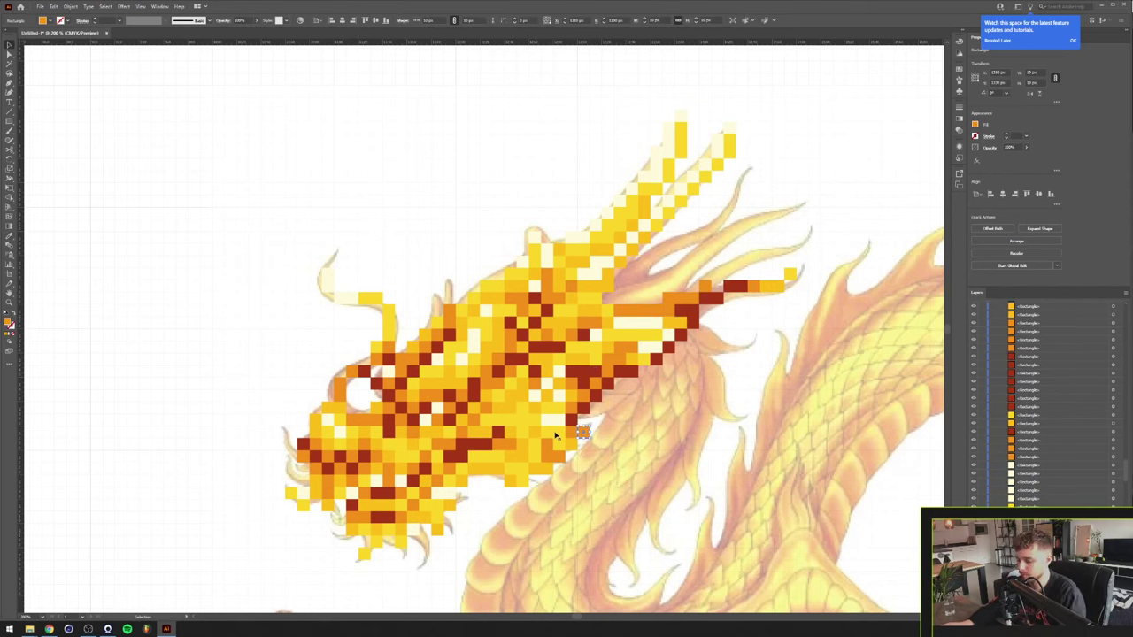
{"action": "key", "text": "i"}
{"action": "left_click", "coordinate": [556, 435]}
{"action": "left_click", "coordinate": [572, 420]}
{"action": "left_click", "coordinate": [584, 407], "text": "shift"}
{"action": "left_click", "coordinate": [596, 396], "text": "shift"}
{"action": "key", "text": "Right"}
Build the upper edge of the next mane strand as a stepped diagonal of cream squares rising to its tip.
{"action": "left_click", "coordinate": [620, 324]}
{"action": "key", "text": "alt+Up"}
{"action": "key", "text": "Up"}
{"action": "key", "text": "Right"}
{"action": "key", "text": "Right"}
{"action": "key", "text": "Right"}
{"action": "key", "text": "Right"}
{"action": "key", "text": "Right"}
{"action": "key", "text": "Up"}
{"action": "key", "text": "Up"}
{"action": "key", "text": "alt+Right"}
{"action": "key", "text": "Up"}
{"action": "key", "text": "alt+Right"}
{"action": "key", "text": "Up"}
{"action": "key", "text": "alt+Right"}
{"action": "key", "text": "Up"}
{"action": "key", "text": "alt+Right"}
{"action": "key", "text": "alt+Right"}
{"action": "key", "text": "Up"}
{"action": "key", "text": "alt+Right"}
{"action": "key", "text": "alt+Up"}
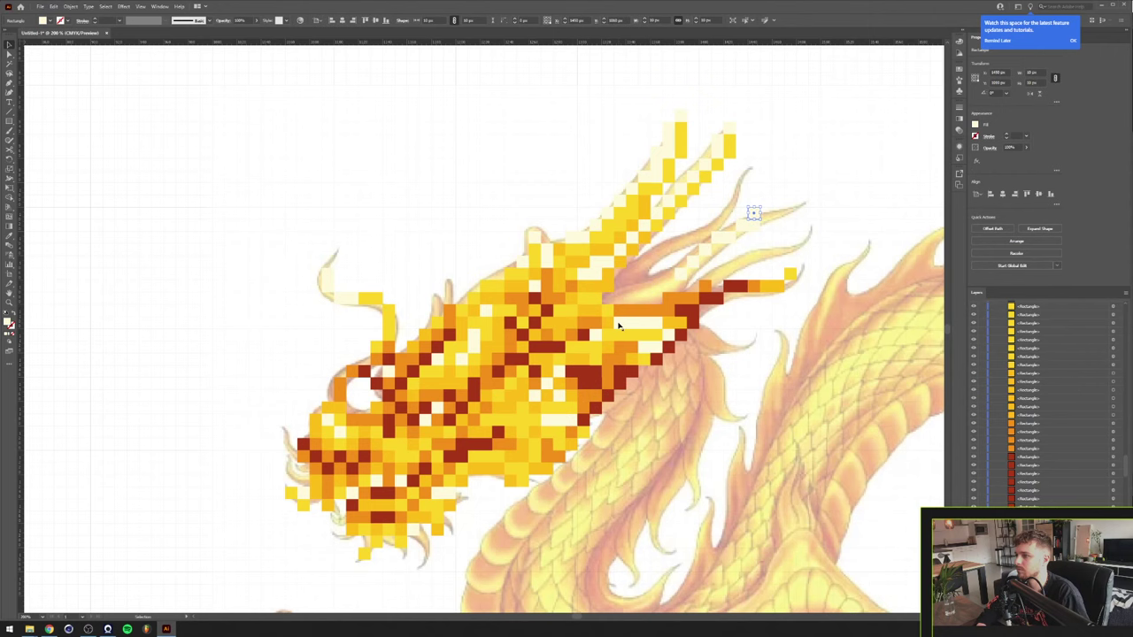
{"action": "key", "text": "alt+Right"}
{"action": "key", "text": "alt+Right"}
{"action": "key", "text": "alt+Right"}
Line the underside of the cream strand with sampled yellow squares, stepping from the tip back to the ridge.
{"action": "key", "text": "i"}
{"action": "left_click", "coordinate": [620, 312]}
{"action": "key", "text": "alt+Down"}
{"action": "key", "text": "Left"}
{"action": "key", "text": "alt+Left"}
{"action": "key", "text": "alt+Down"}
{"action": "key", "text": "Left"}
{"action": "key", "text": "alt+Left"}
{"action": "key", "text": "alt+Down"}
{"action": "key", "text": "Left"}
{"action": "key", "text": "alt+Down"}
{"action": "key", "text": "Left"}
{"action": "key", "text": "alt+Left"}
{"action": "key", "text": "alt+Down"}
{"action": "key", "text": "Left"}
{"action": "key", "text": "alt+Left"}
{"action": "key", "text": "alt+Left"}
{"action": "key", "text": "alt+Down"}
Add sampled dark red squares with an orange one between them at the root of the upper mane strands.
{"action": "left_click", "coordinate": [682, 322]}
{"action": "key", "text": "alt+Right"}
{"action": "key", "text": "alt+Up"}
{"action": "key", "text": "alt+Right"}
{"action": "key", "text": "alt+Left"}
{"action": "left_click", "coordinate": [664, 296]}
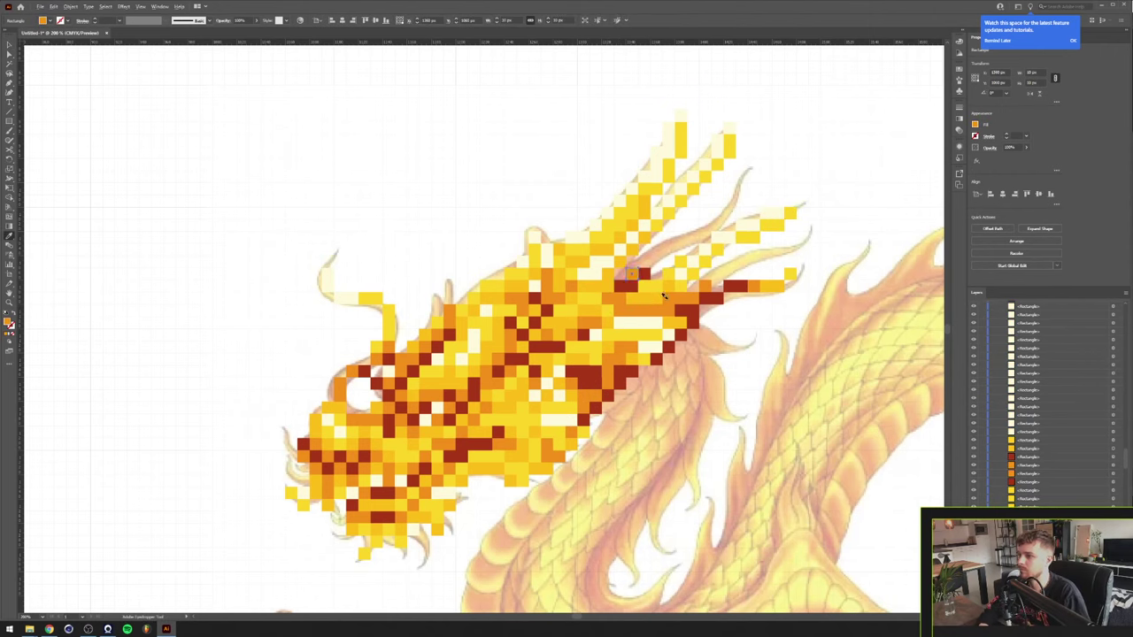
Review the traced head on the whole artboard and examine the more complete dragon in 8 Bit Dragon.ai.
{"action": "key", "text": "ctrl+0"}
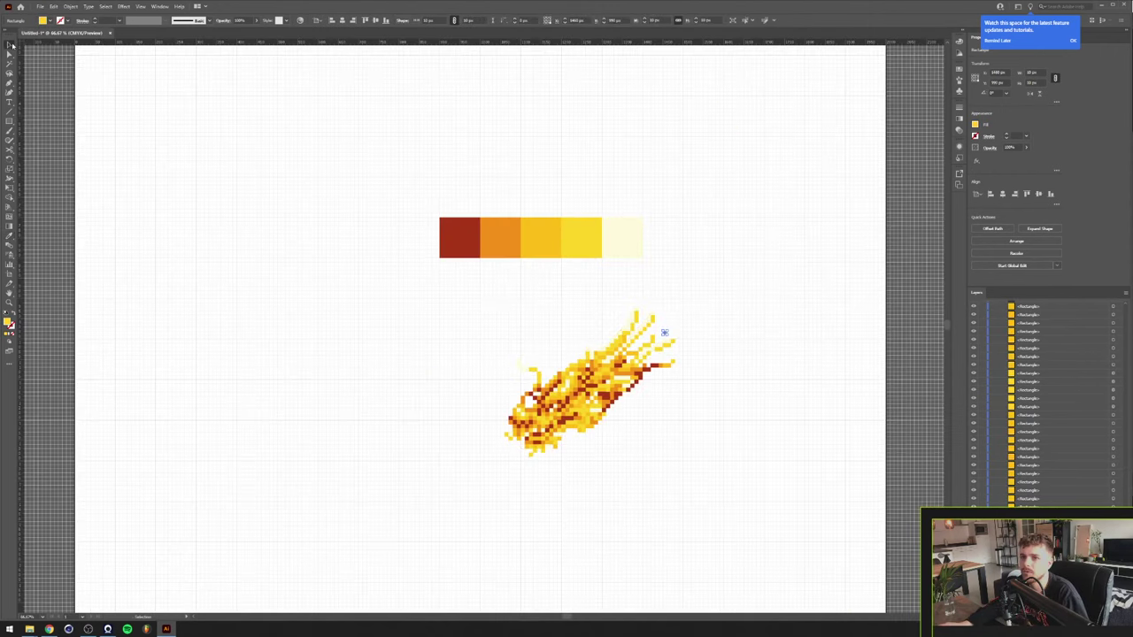
{"action": "left_click", "coordinate": [280, 372]}
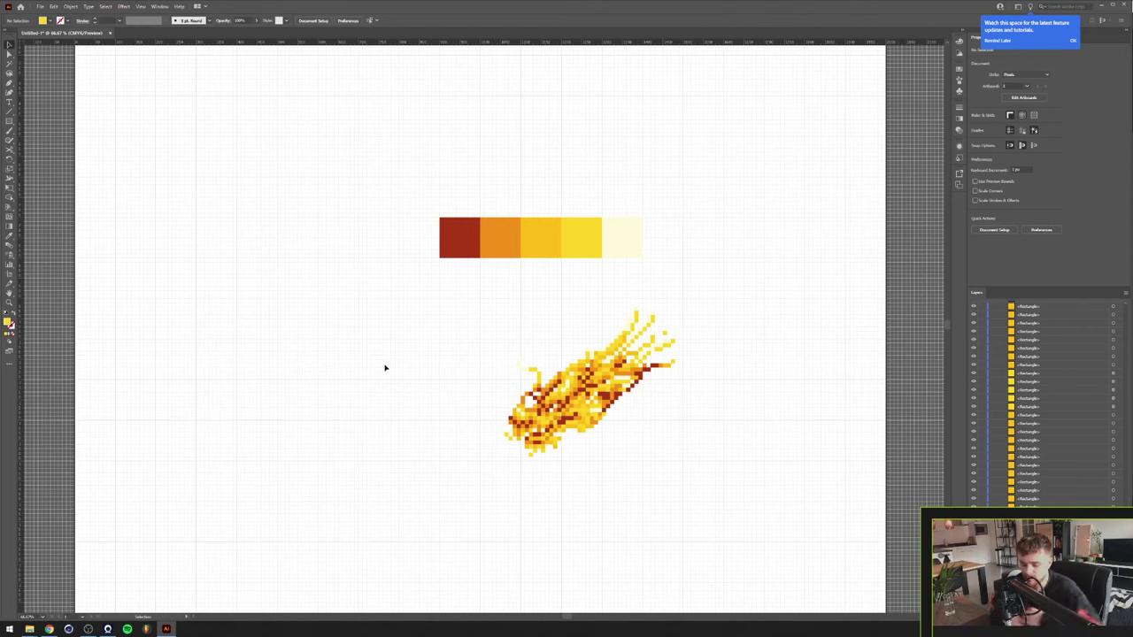
{"action": "scroll", "coordinate": [456, 362], "scroll_direction": "down", "scroll_amount": 3}
{"action": "scroll", "coordinate": [456, 362], "scroll_direction": "up", "scroll_amount": 1}
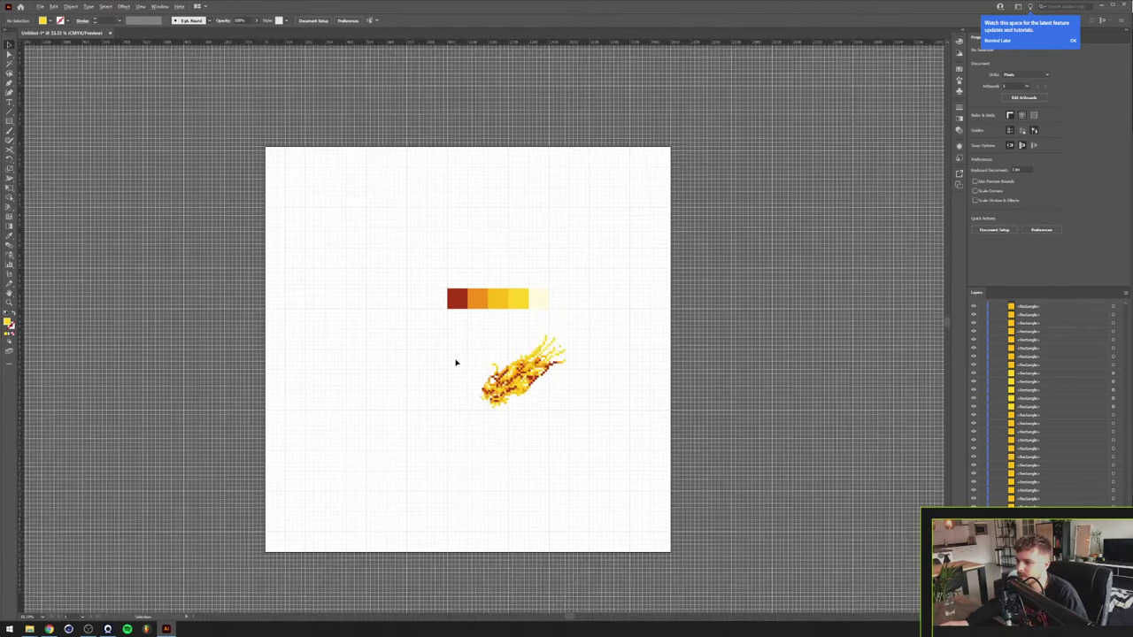
{"action": "left_click_drag", "start_coordinate": [465, 367], "coordinate": [523, 369]}
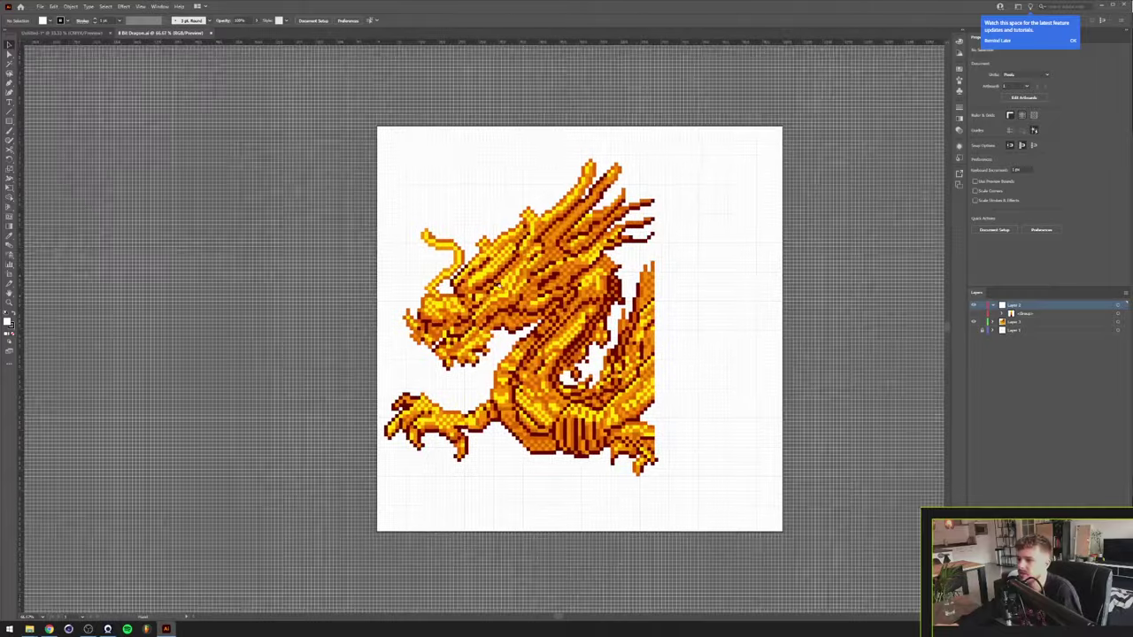
{"action": "left_click_drag", "start_coordinate": [498, 284], "coordinate": [502, 289]}
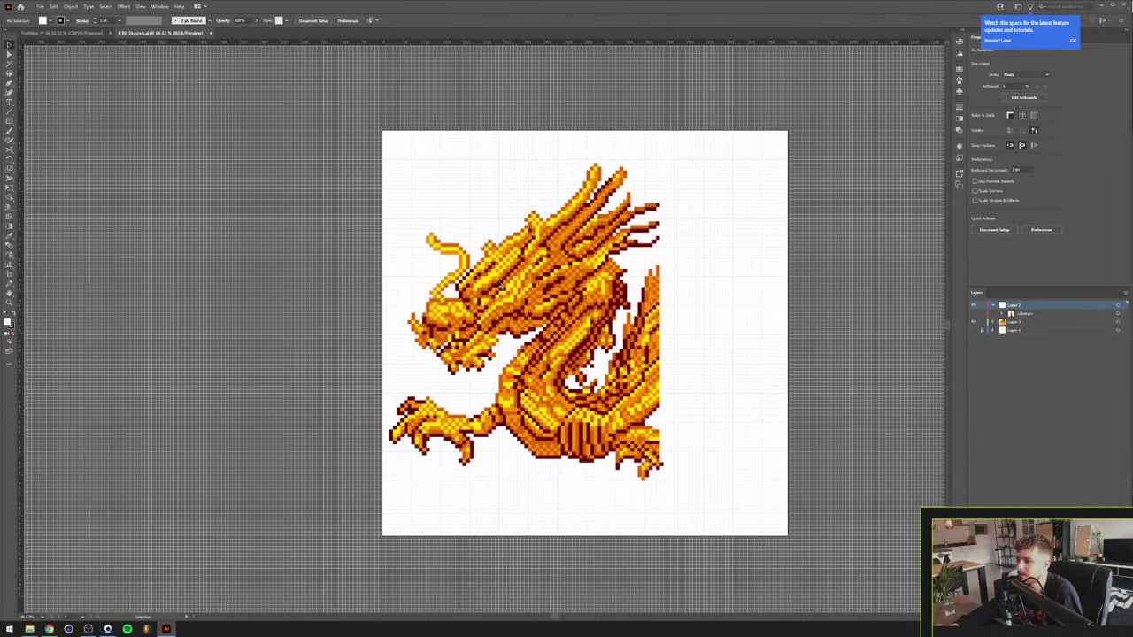
{"action": "left_click_drag", "start_coordinate": [499, 283], "coordinate": [511, 299]}
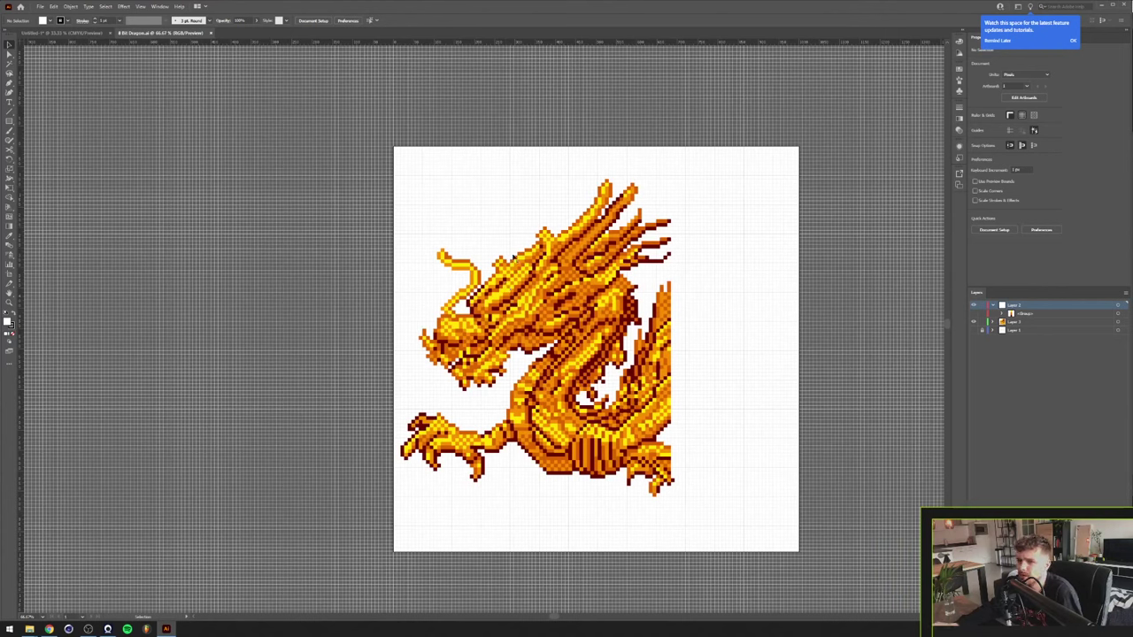
Float the 8 Bit Dragon.ai window over the untitled document and compare its dragon with the traced head and palette.
{"action": "left_click", "coordinate": [62, 33]}
{"action": "left_click_drag", "start_coordinate": [160, 33], "coordinate": [366, 58]}
{"action": "left_click_drag", "start_coordinate": [735, 62], "coordinate": [412, 122]}
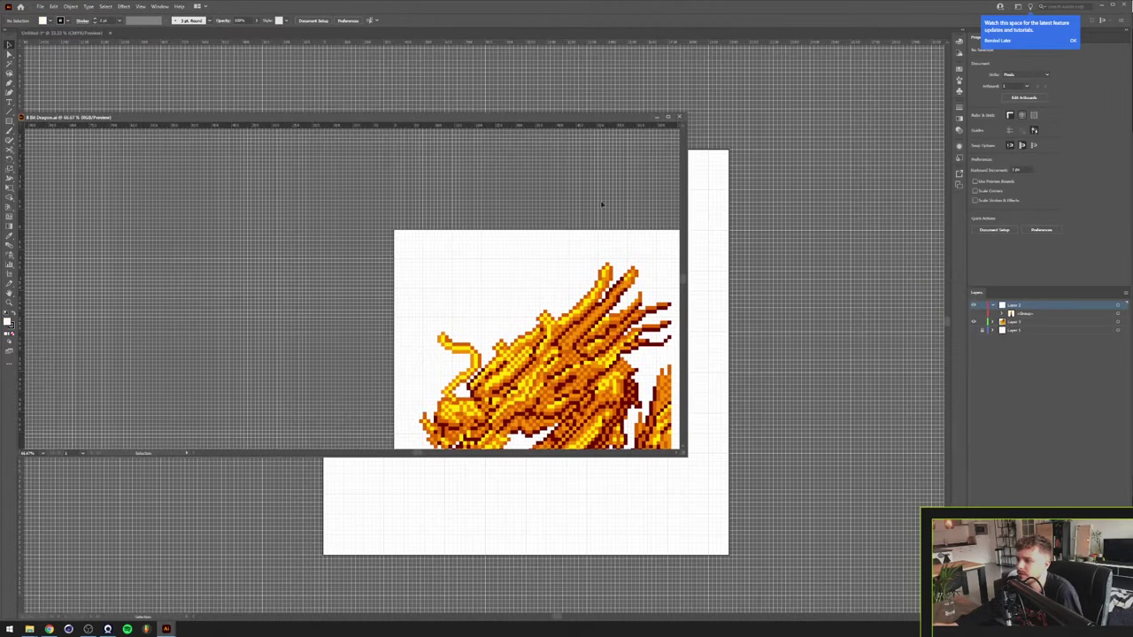
{"action": "left_click", "coordinate": [721, 247]}
{"action": "scroll", "coordinate": [540, 292], "scroll_direction": "down", "scroll_amount": 5}
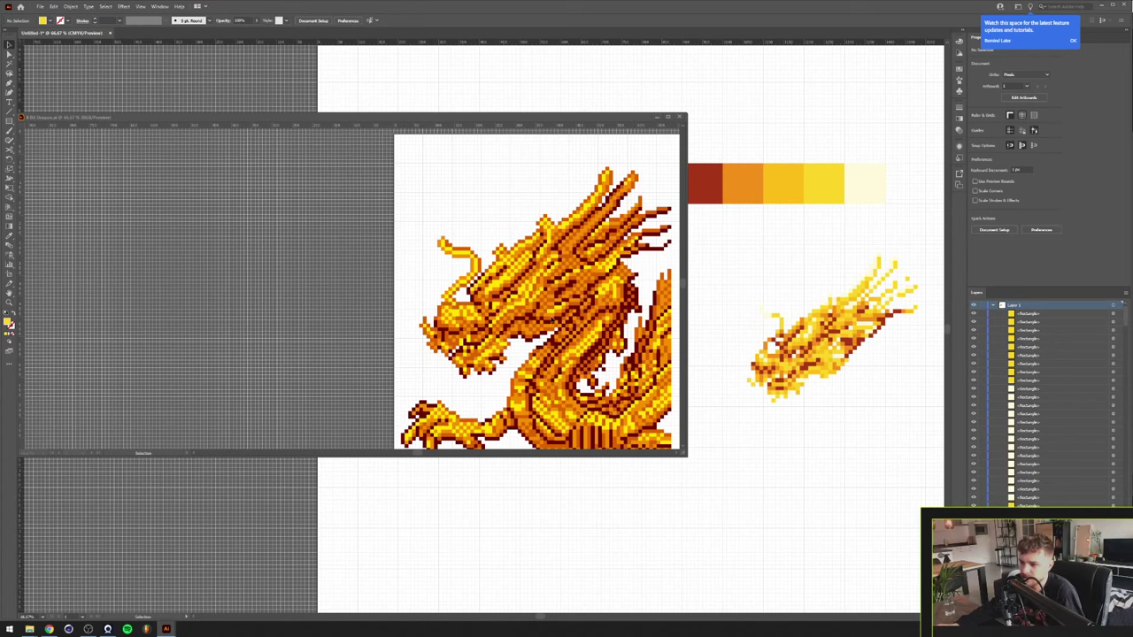
{"action": "scroll", "coordinate": [549, 321], "scroll_direction": "down", "scroll_amount": 1}
{"action": "left_click", "coordinate": [508, 327]}
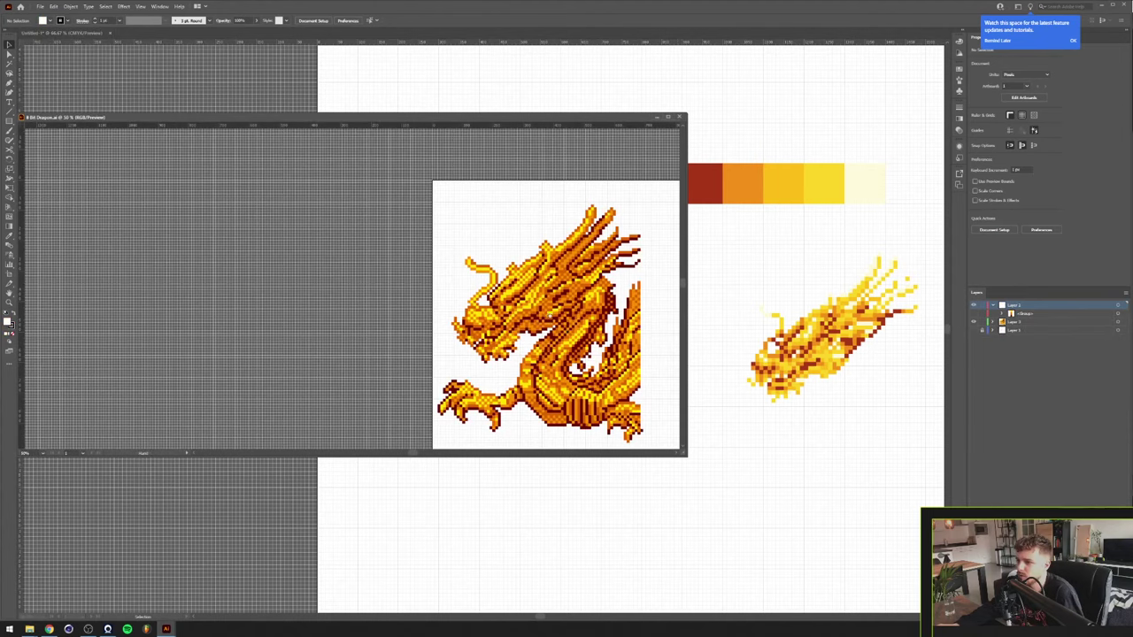
{"action": "left_click_drag", "start_coordinate": [549, 315], "coordinate": [493, 306]}
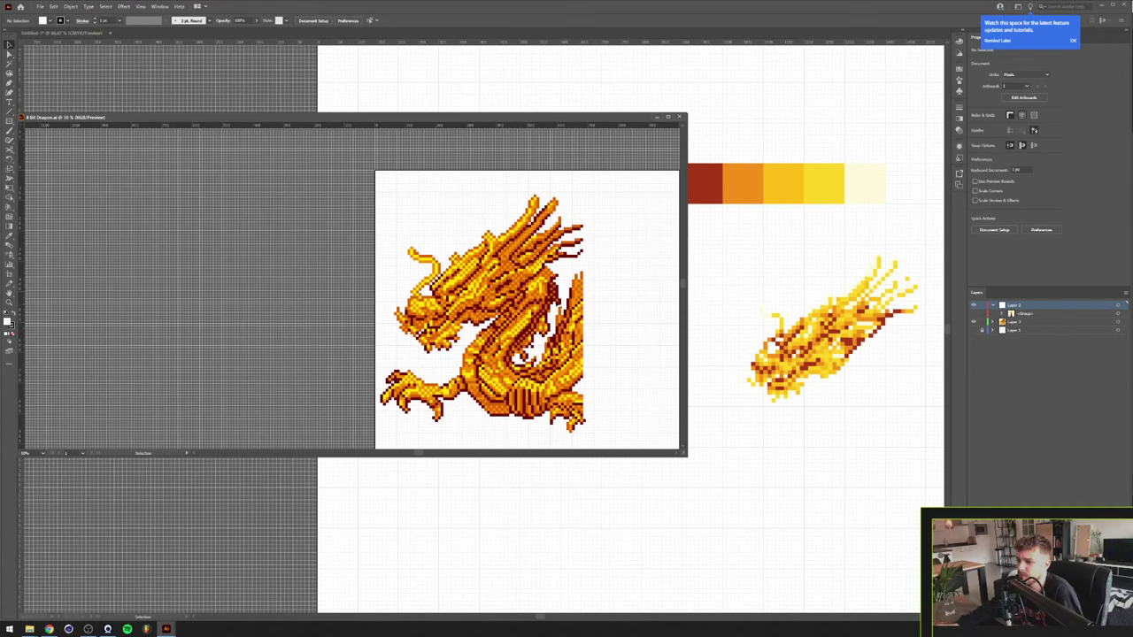
Show the faded reference layer in 8 Bit Dragon.ai, close that file and return to the traced head.
{"action": "left_click", "coordinate": [974, 330]}
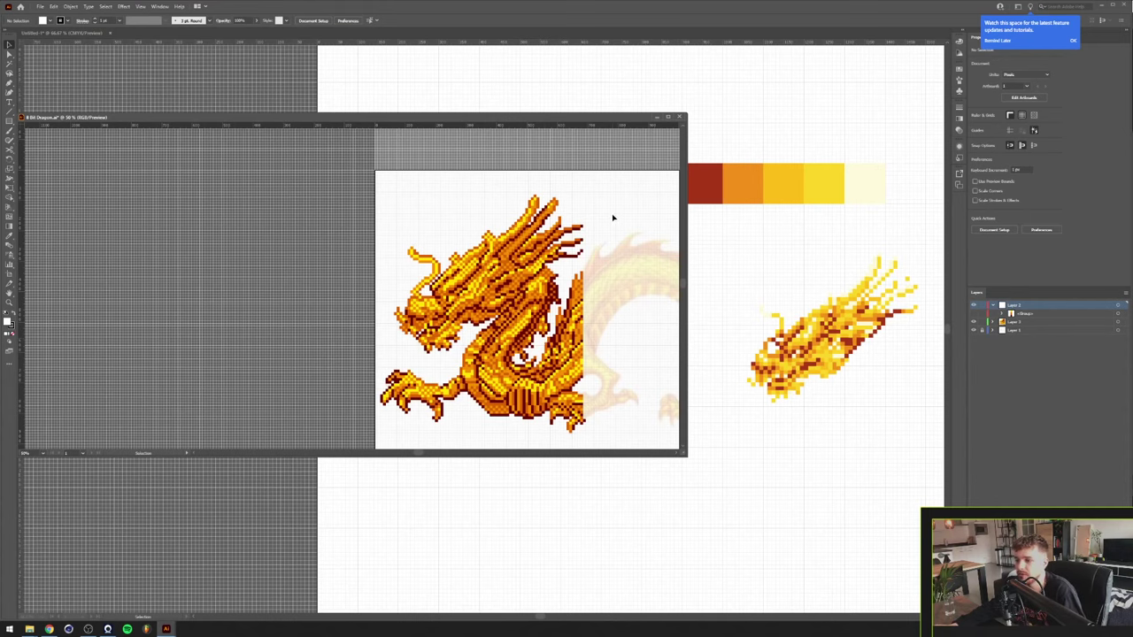
{"action": "left_click", "coordinate": [679, 117]}
{"action": "left_click_drag", "start_coordinate": [713, 237], "coordinate": [584, 257]}
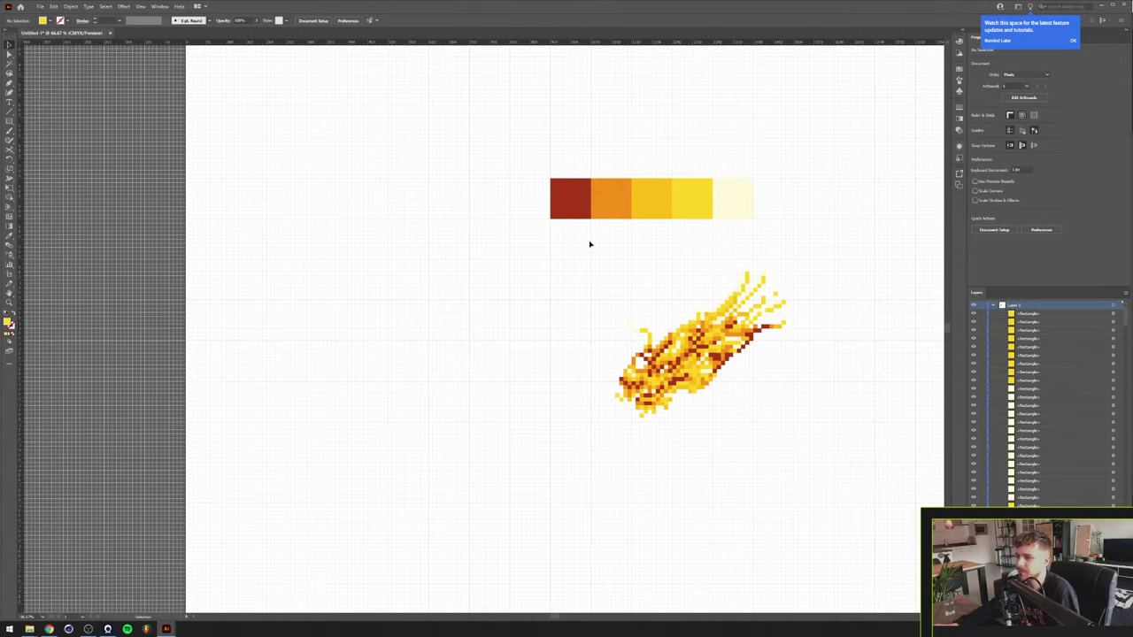
Select every object with the dark red swatch's fill colour and recolour them all a very dark brownish red.
{"action": "left_click", "coordinate": [564, 206]}
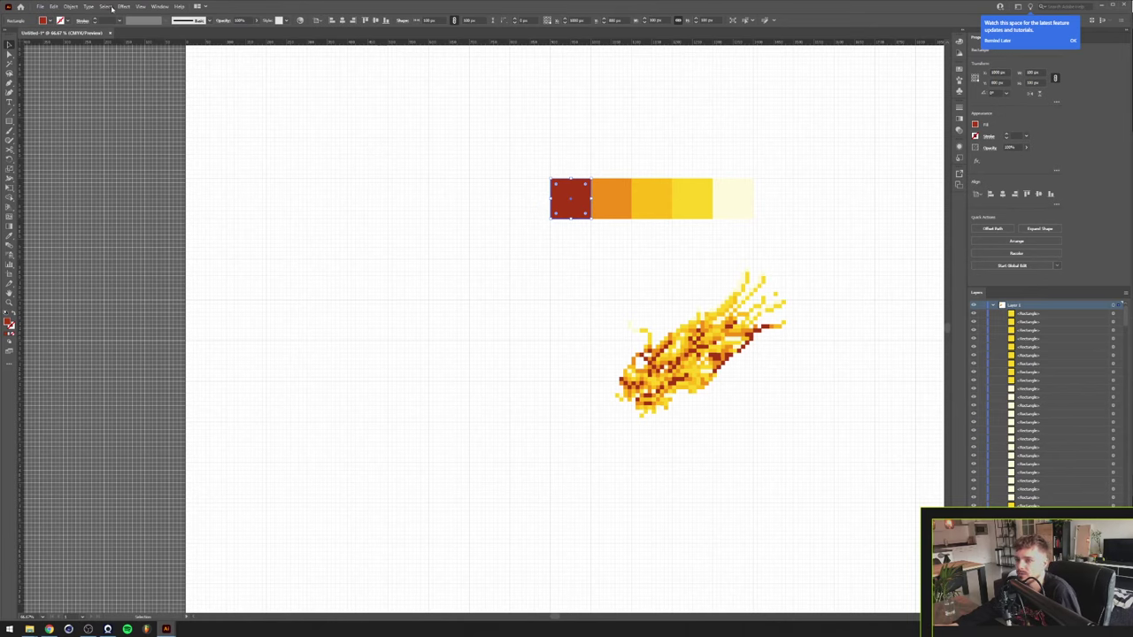
{"action": "left_click", "coordinate": [111, 7]}
{"action": "mouse_move", "coordinate": [139, 86]}
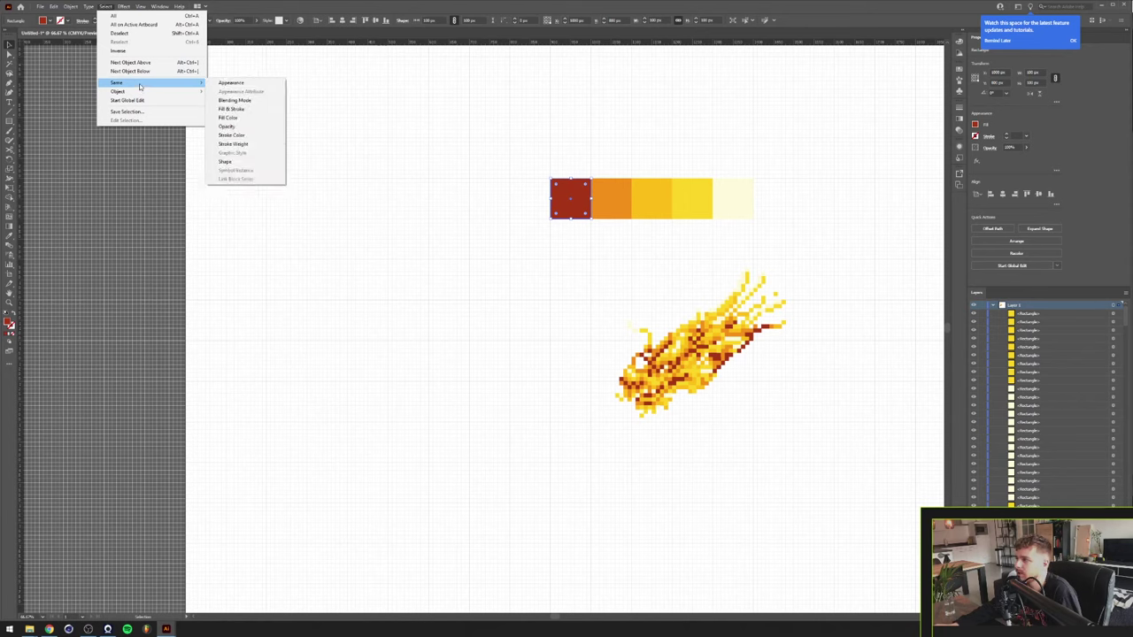
{"action": "left_click", "coordinate": [234, 117]}
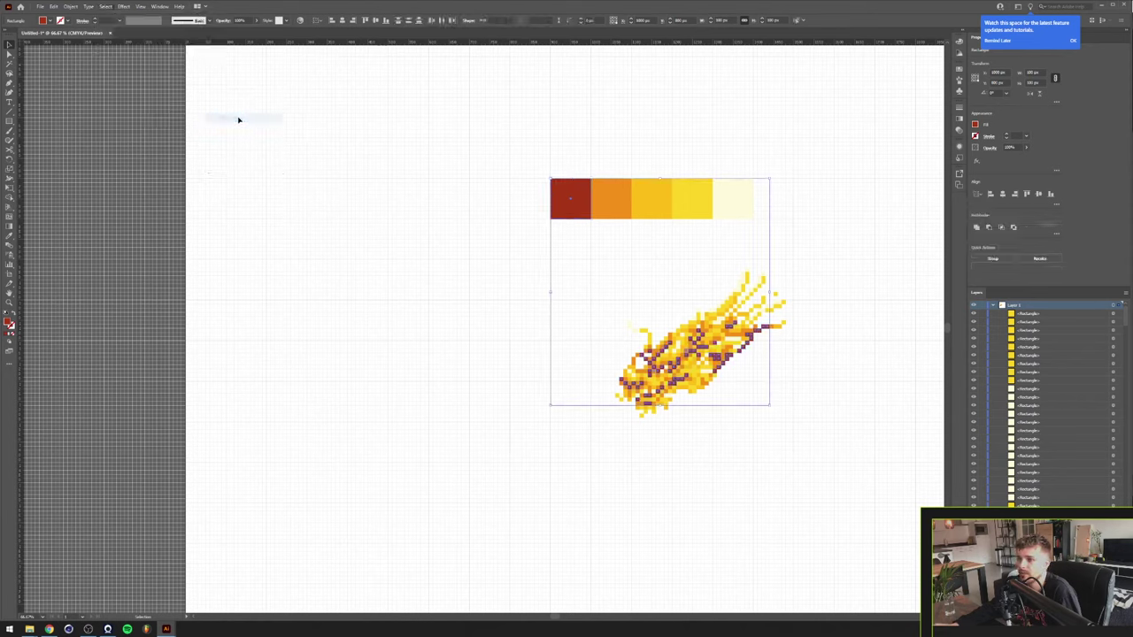
{"action": "left_click", "coordinate": [959, 44]}
{"action": "left_click_drag", "start_coordinate": [868, 38], "coordinate": [1060, 38]}
{"action": "left_click", "coordinate": [981, 136]}
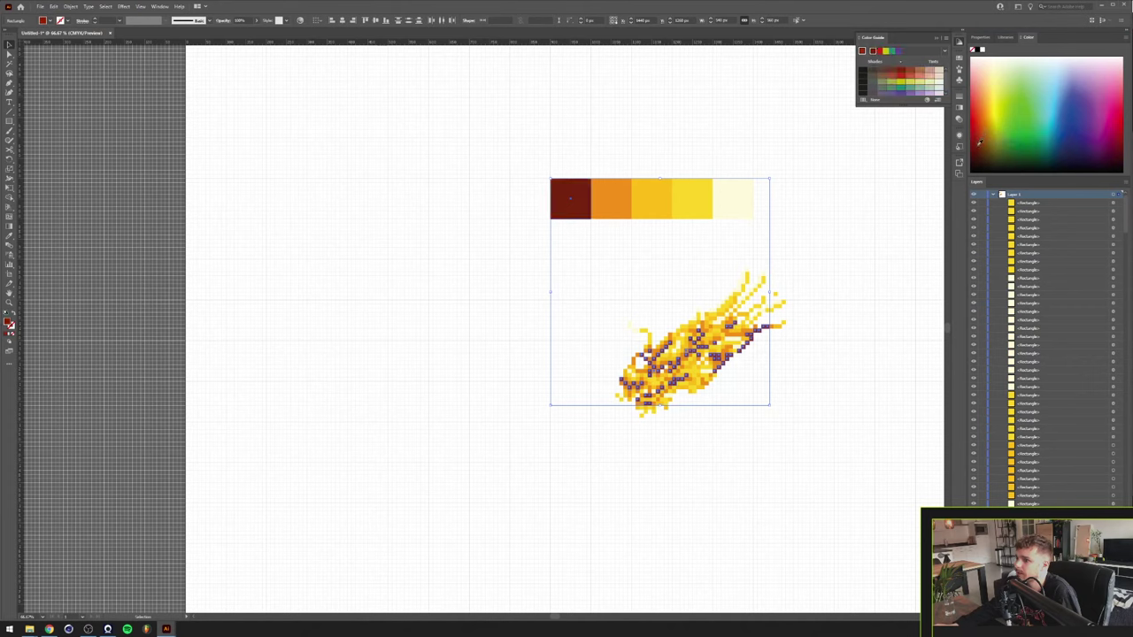
{"action": "left_click", "coordinate": [980, 147]}
{"action": "left_click_drag", "start_coordinate": [980, 146], "coordinate": [979, 149]}
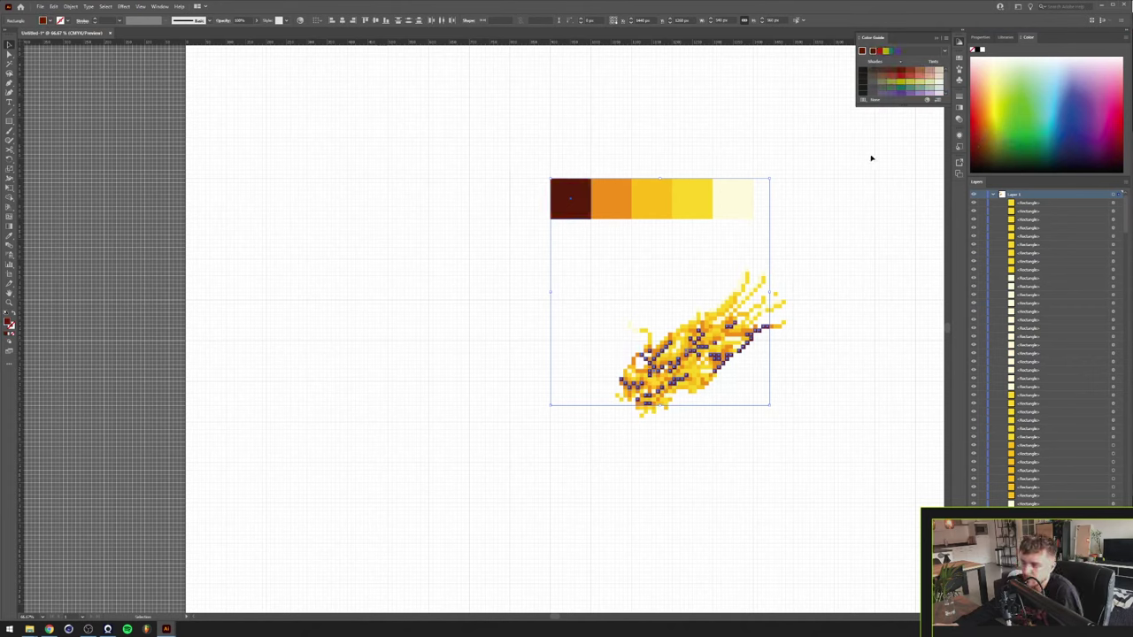
Select every object sharing the orange swatch's fill colour and recolour them all brick red.
{"action": "left_click", "coordinate": [559, 154]}
{"action": "left_click", "coordinate": [611, 198]}
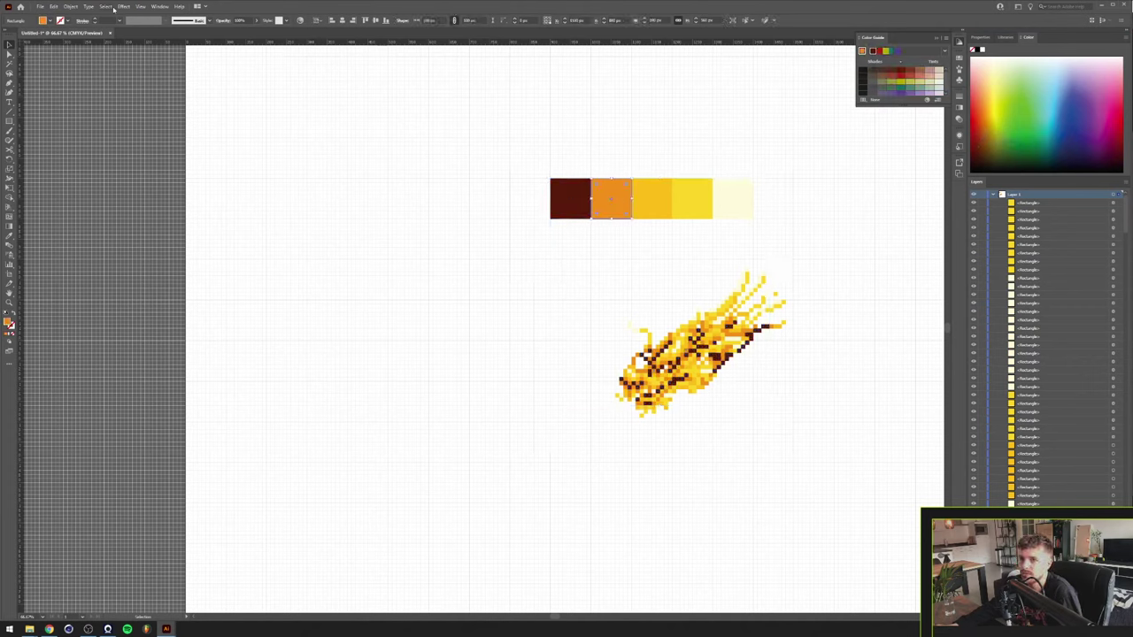
{"action": "left_click", "coordinate": [113, 8]}
{"action": "mouse_move", "coordinate": [137, 84]}
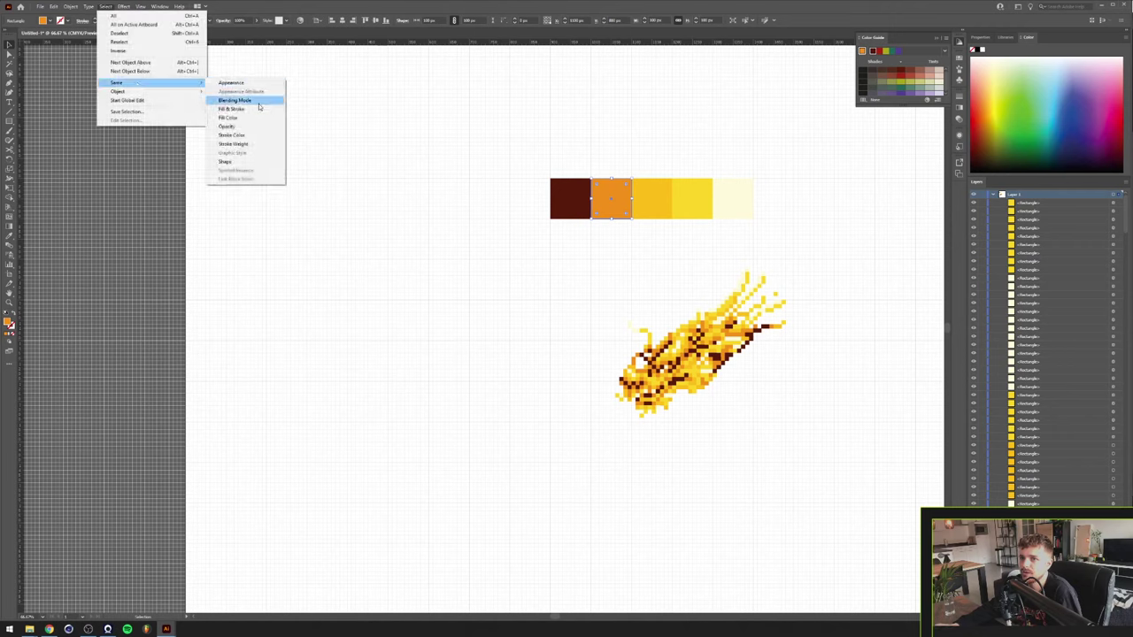
{"action": "left_click", "coordinate": [232, 118]}
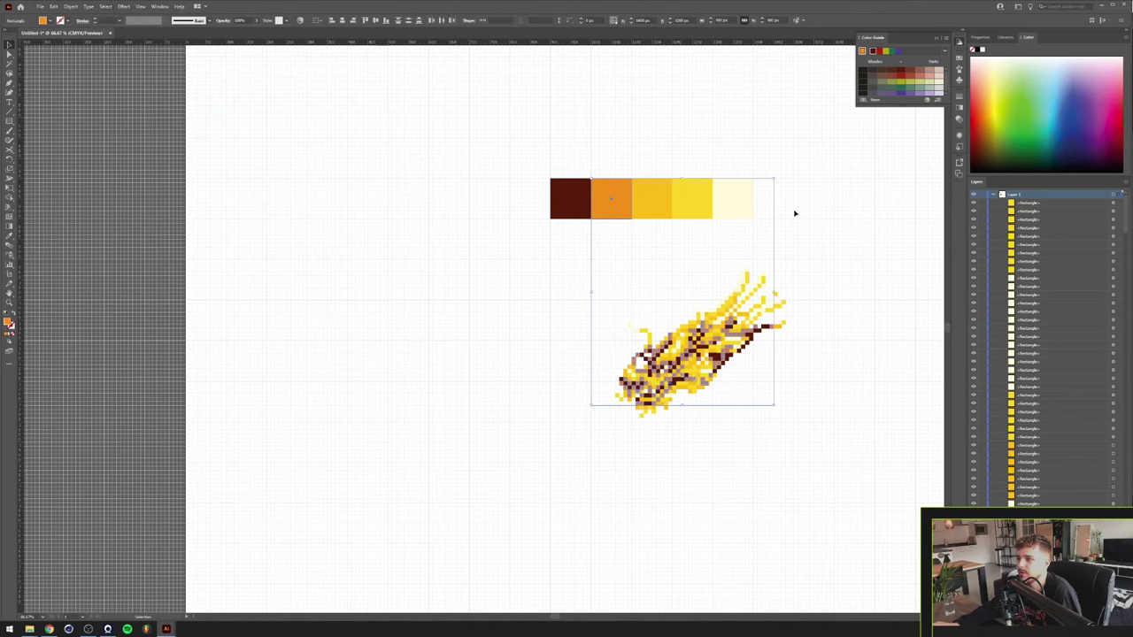
{"action": "left_click_drag", "start_coordinate": [991, 113], "coordinate": [981, 131]}
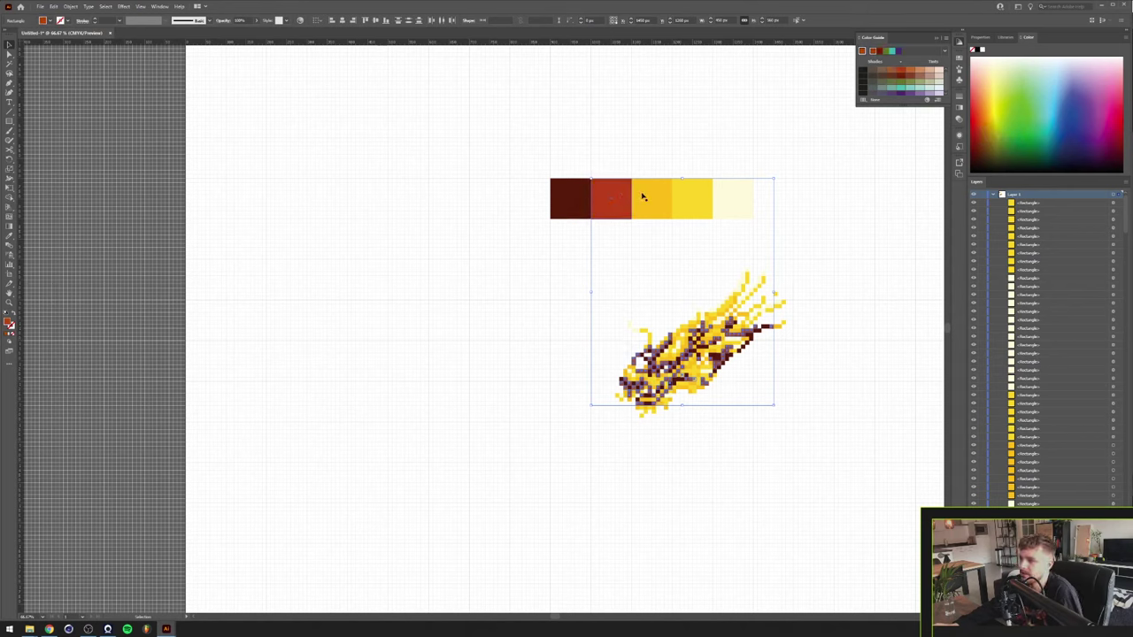
Select every object with the amber swatch's fill colour and recolour them all a deeper orange.
{"action": "left_click", "coordinate": [645, 196]}
{"action": "left_click", "coordinate": [105, 7]}
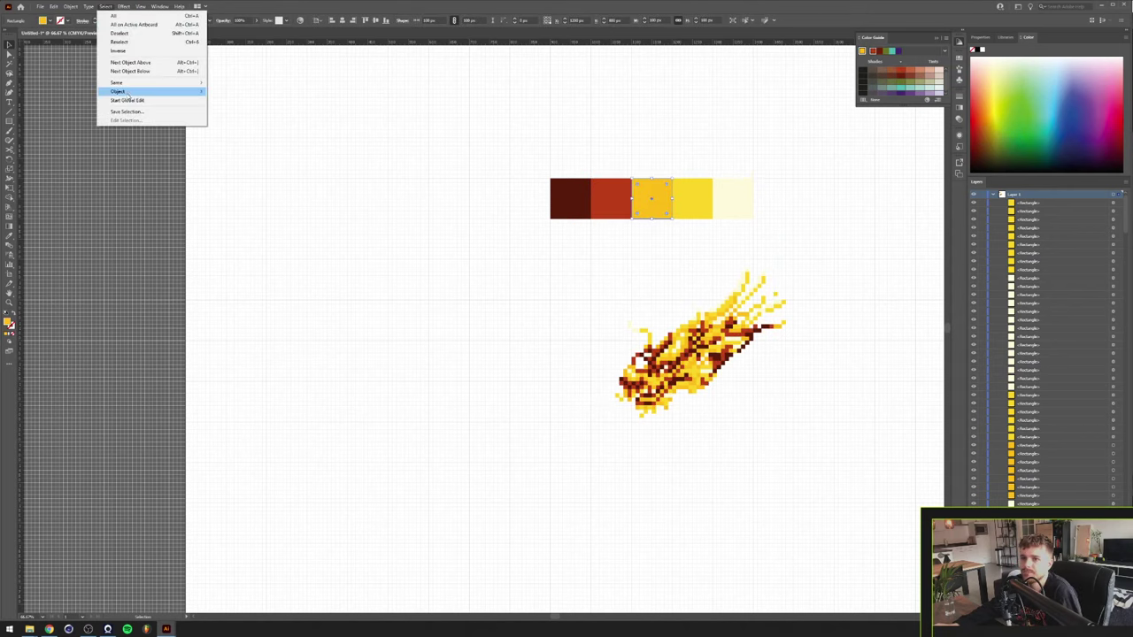
{"action": "mouse_move", "coordinate": [124, 83]}
{"action": "left_click", "coordinate": [229, 116]}
{"action": "left_click", "coordinate": [991, 112]}
{"action": "double_click", "coordinate": [7, 321]}
{"action": "left_click_drag", "start_coordinate": [575, 351], "coordinate": [576, 353]}
{"action": "left_click", "coordinate": [651, 264]}
Select every object with the yellow swatch's fill colour and change them all to a more saturated yellow.
{"action": "left_click", "coordinate": [692, 198]}
{"action": "left_click", "coordinate": [105, 7]}
{"action": "left_click", "coordinate": [229, 116]}
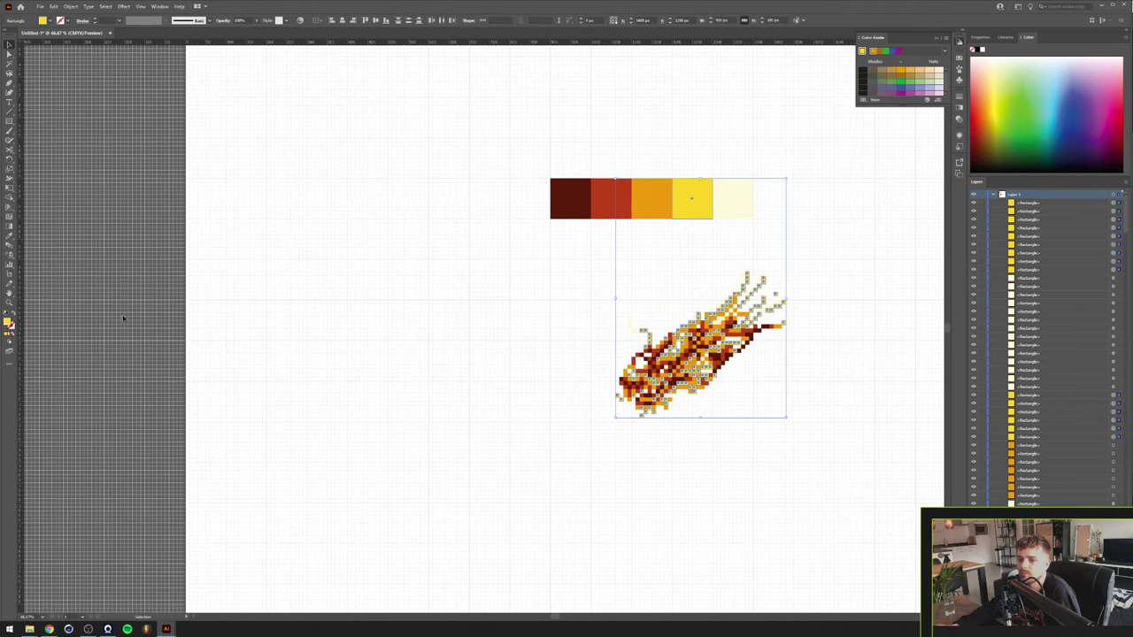
{"action": "double_click", "coordinate": [7, 321]}
{"action": "left_click", "coordinate": [651, 264]}
Select every object with the cream swatch's fill colour, recolour them all light lemon yellow and clear the selection.
{"action": "left_click", "coordinate": [733, 198]}
{"action": "left_click", "coordinate": [105, 7]}
{"action": "left_click", "coordinate": [230, 116]}
{"action": "double_click", "coordinate": [7, 322]}
{"action": "left_click", "coordinate": [530, 265]}
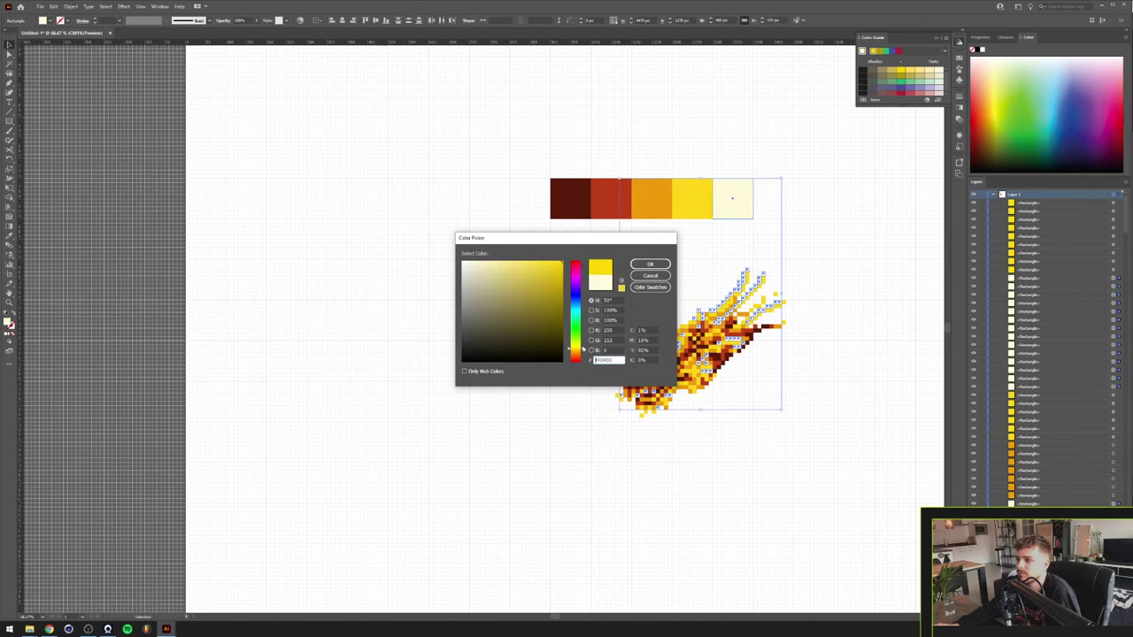
{"action": "left_click_drag", "start_coordinate": [576, 349], "coordinate": [575, 346]}
{"action": "left_click", "coordinate": [651, 264]}
{"action": "left_click", "coordinate": [660, 281]}
{"action": "left_click_drag", "start_coordinate": [661, 287], "coordinate": [598, 291]}
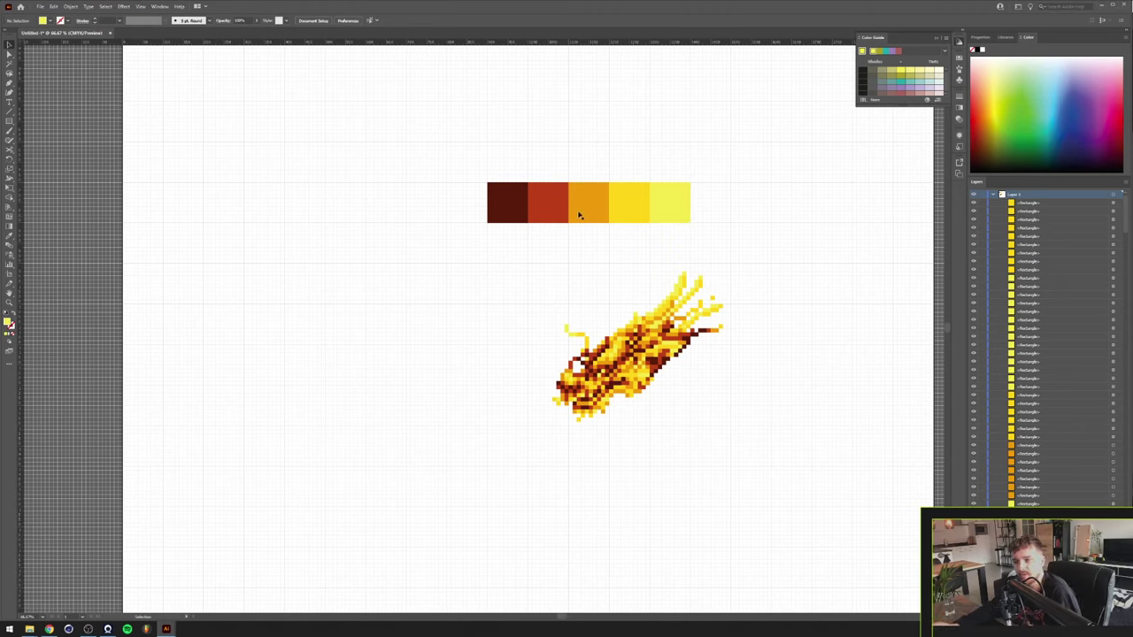
{"action": "left_click", "coordinate": [111, 8]}
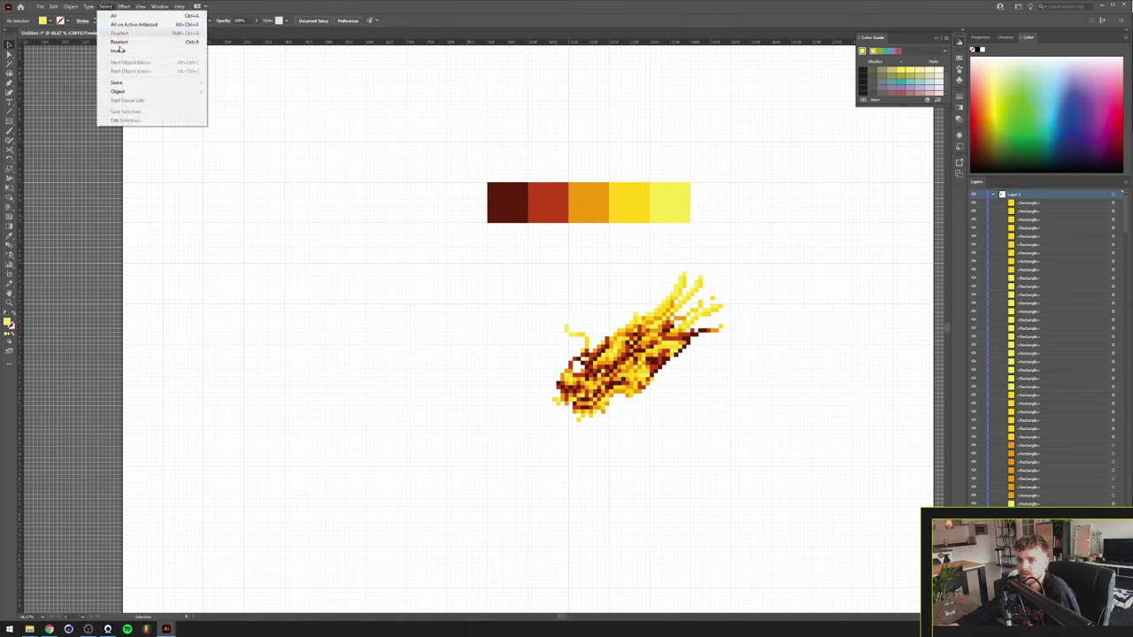
{"action": "mouse_move", "coordinate": [124, 85]}
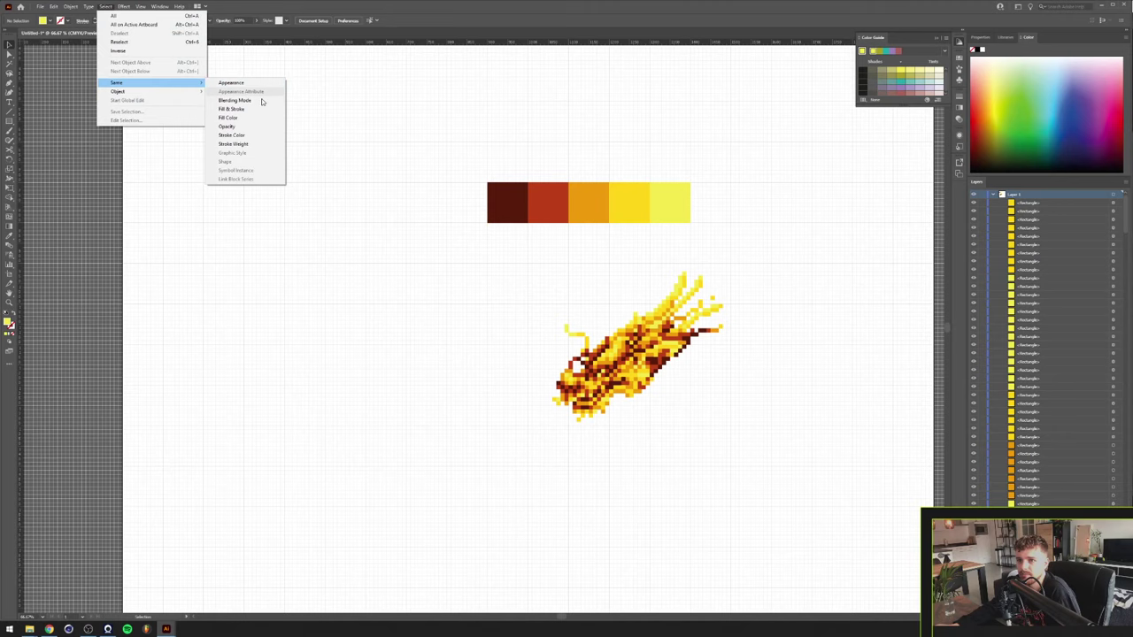
{"action": "left_click", "coordinate": [420, 104]}
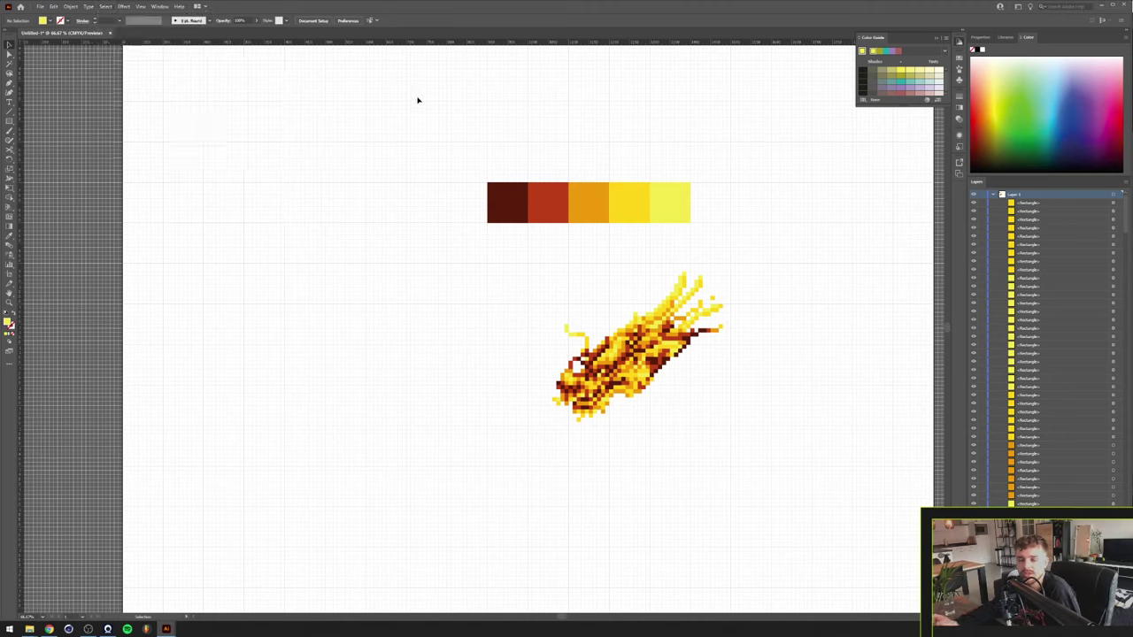
Select all five palette swatches above the dragon head.
{"action": "left_click_drag", "start_coordinate": [418, 100], "coordinate": [735, 233]}
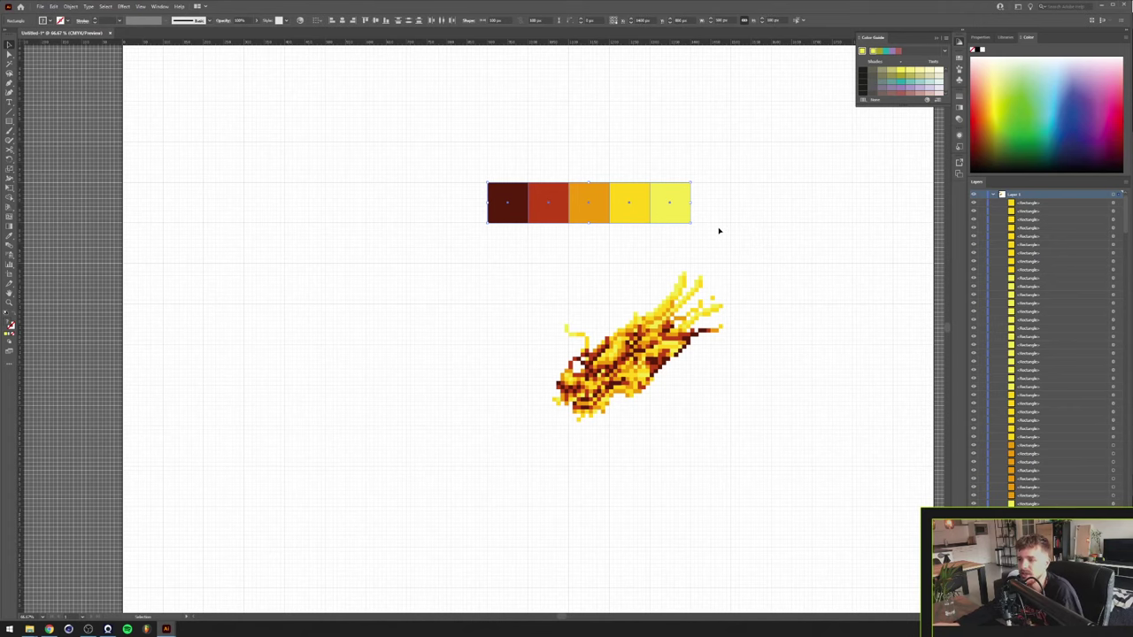